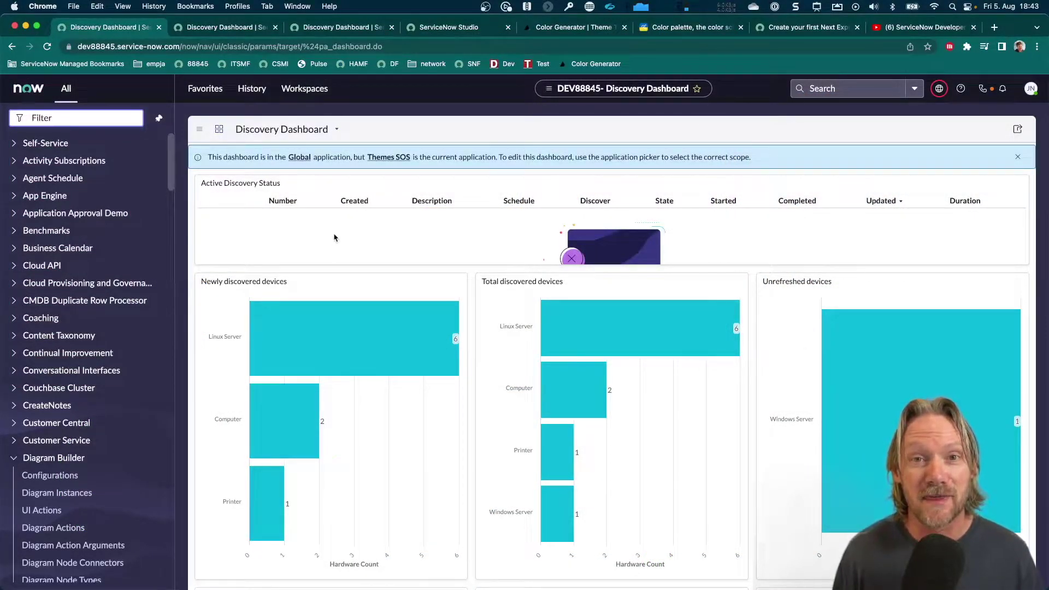
Filter the navigator for 'ui16' and open the Basic Configuration UI16 settings
left_click(90, 116)
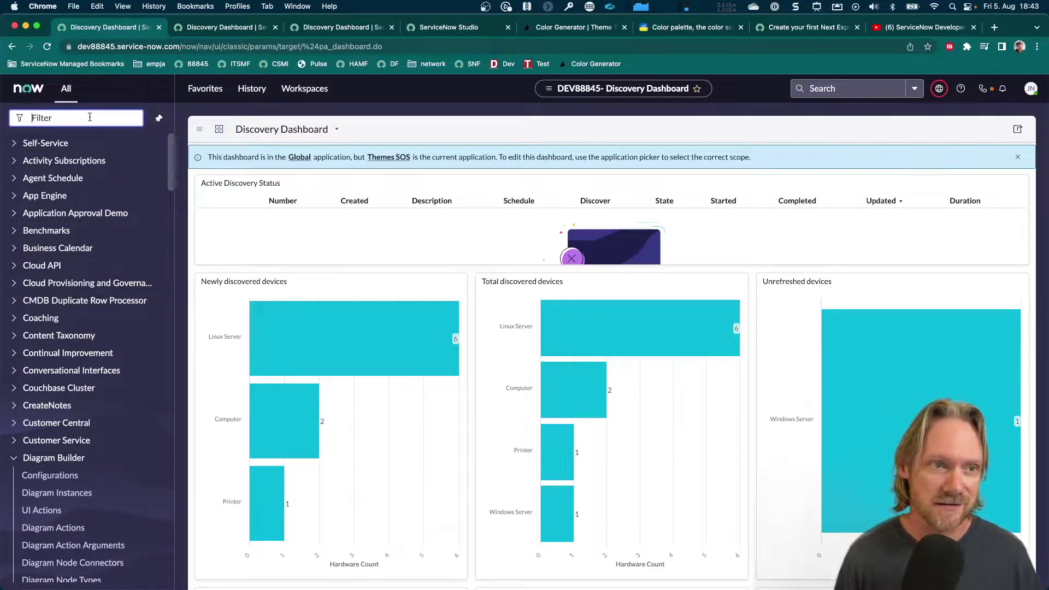
type("ui16")
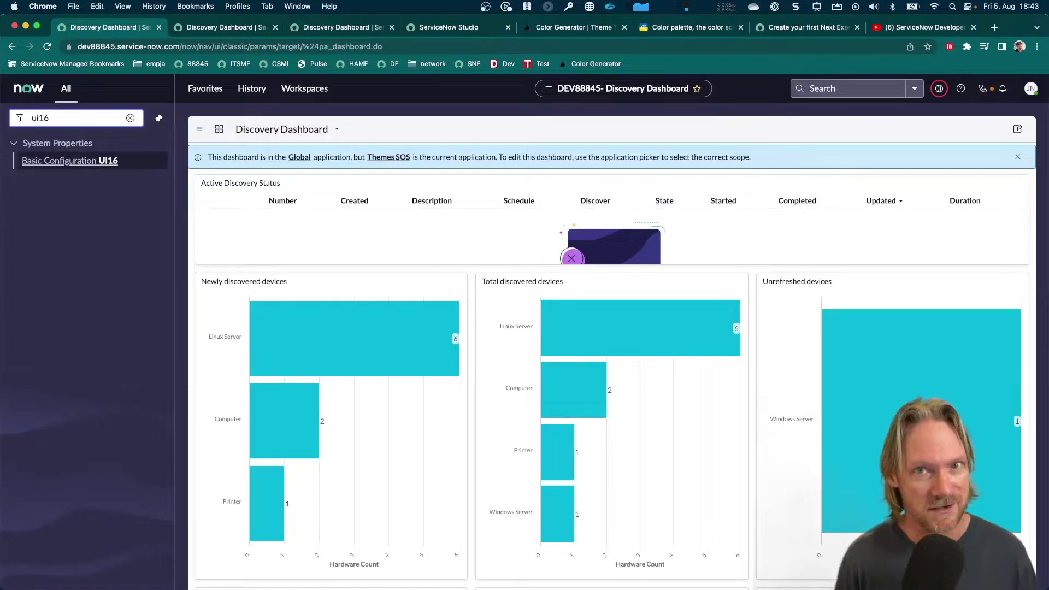
left_click(69, 161)
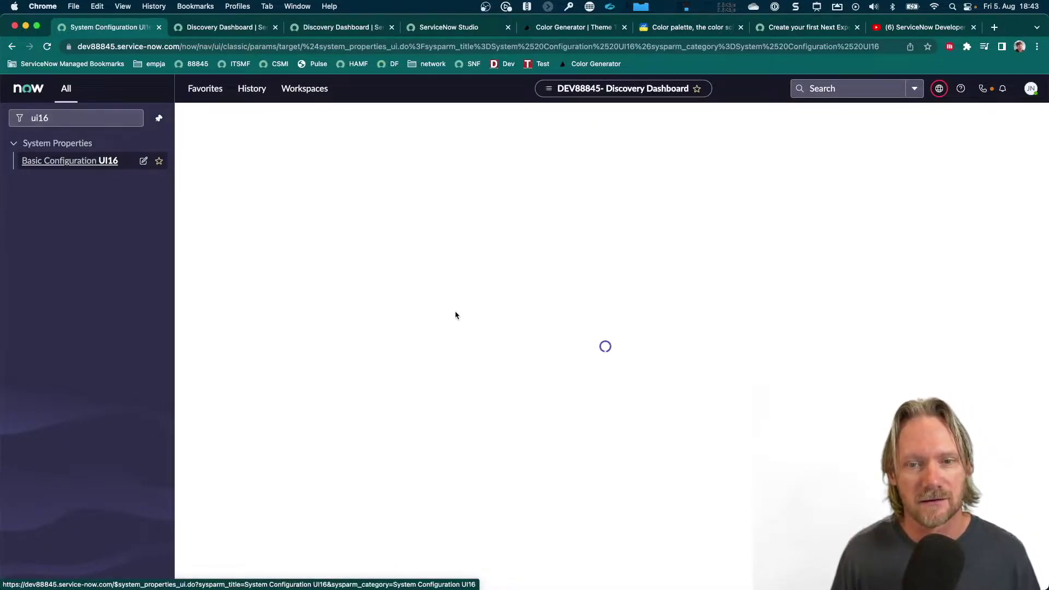
scroll(424, 361, "down", 2)
scroll(424, 361, "down", 5)
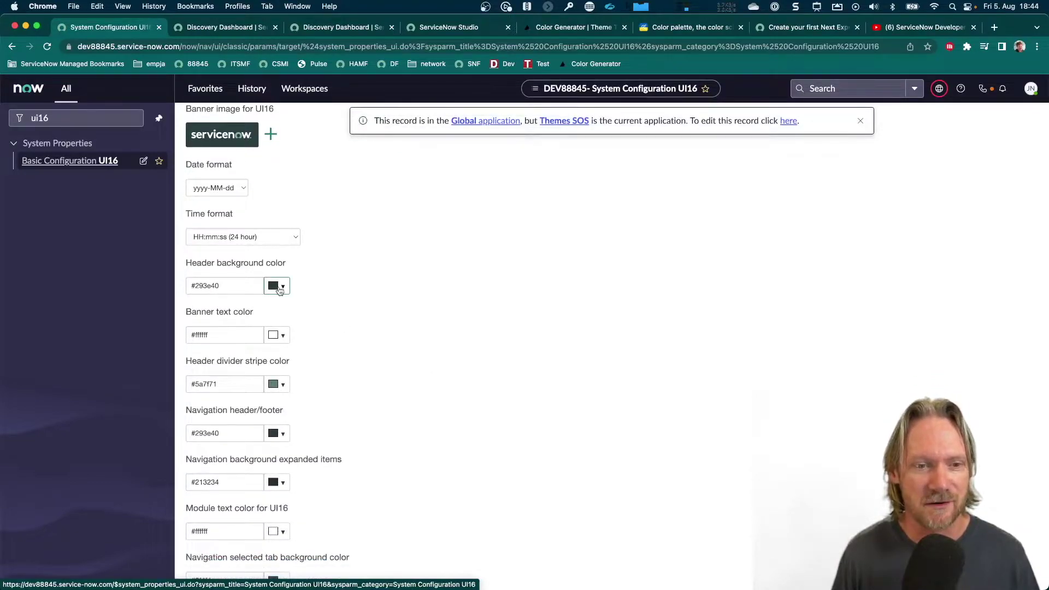
Inspect the header background colour picker, leaving it unchanged at #293e40
left_click(276, 286)
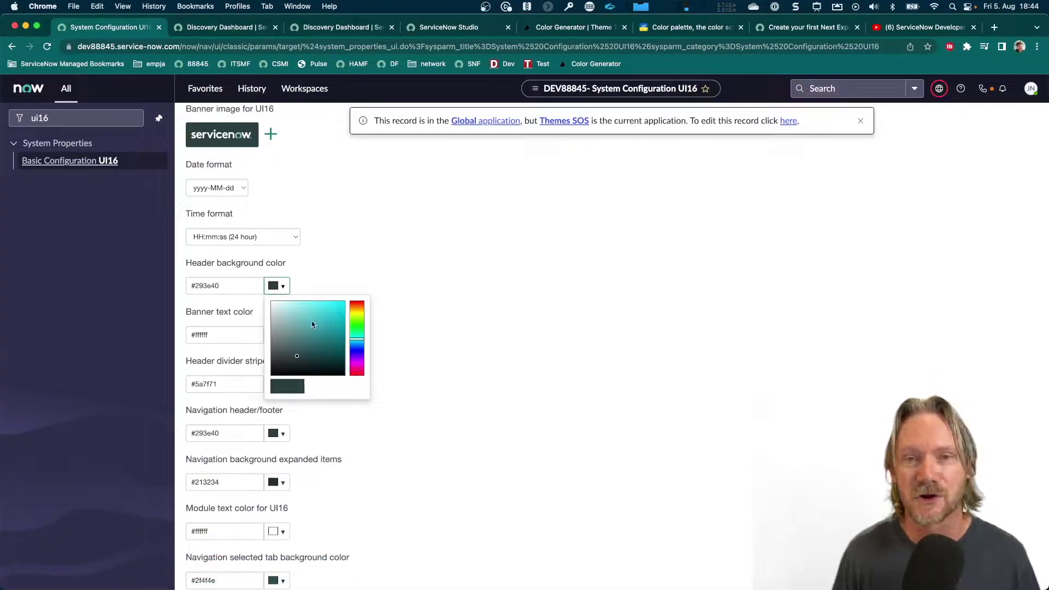
left_click(421, 326)
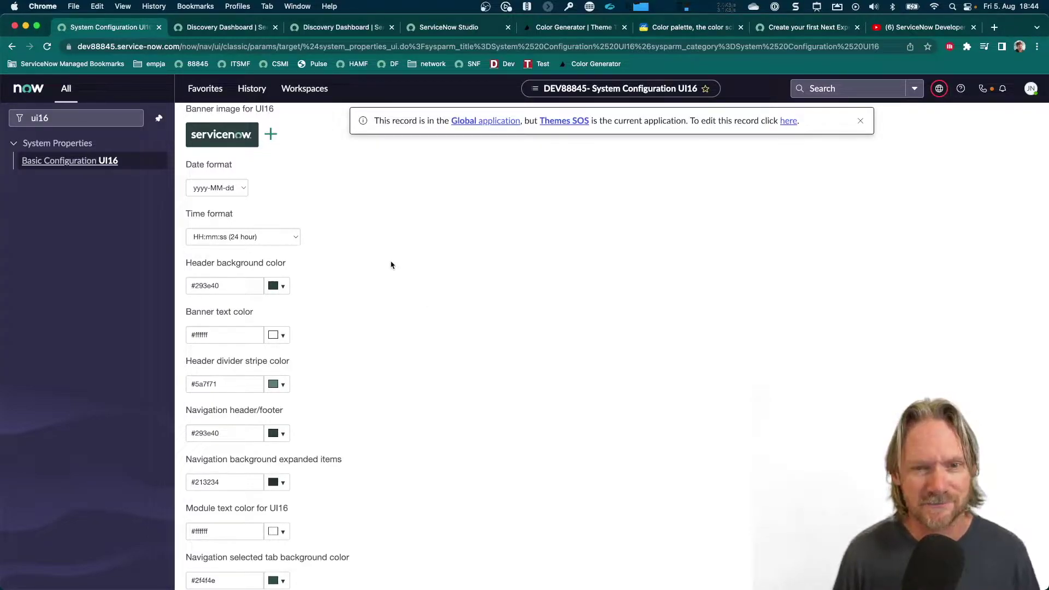
scroll(391, 266, "up", 5)
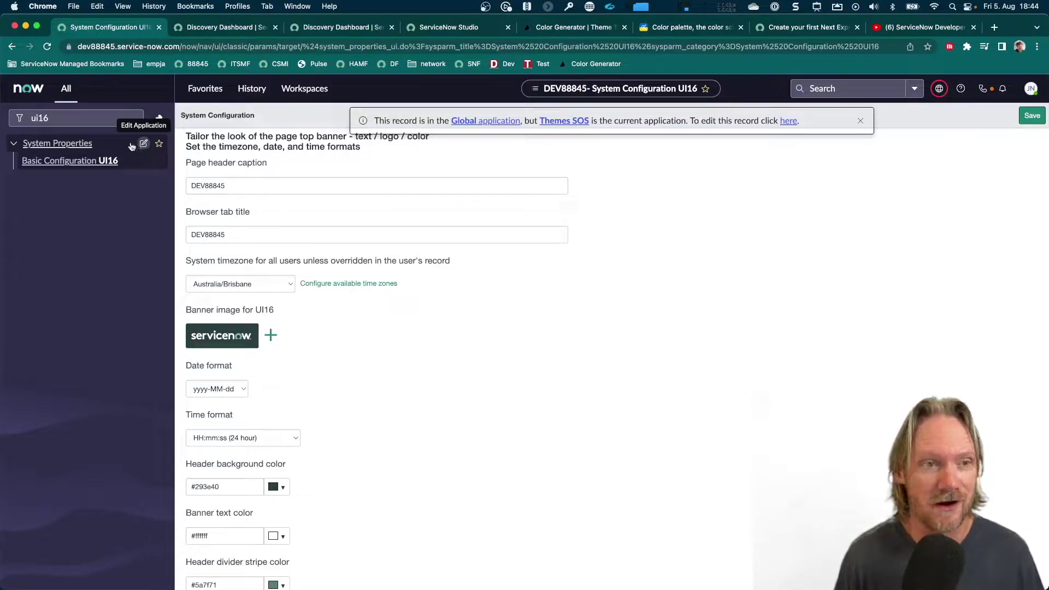
left_click(89, 118)
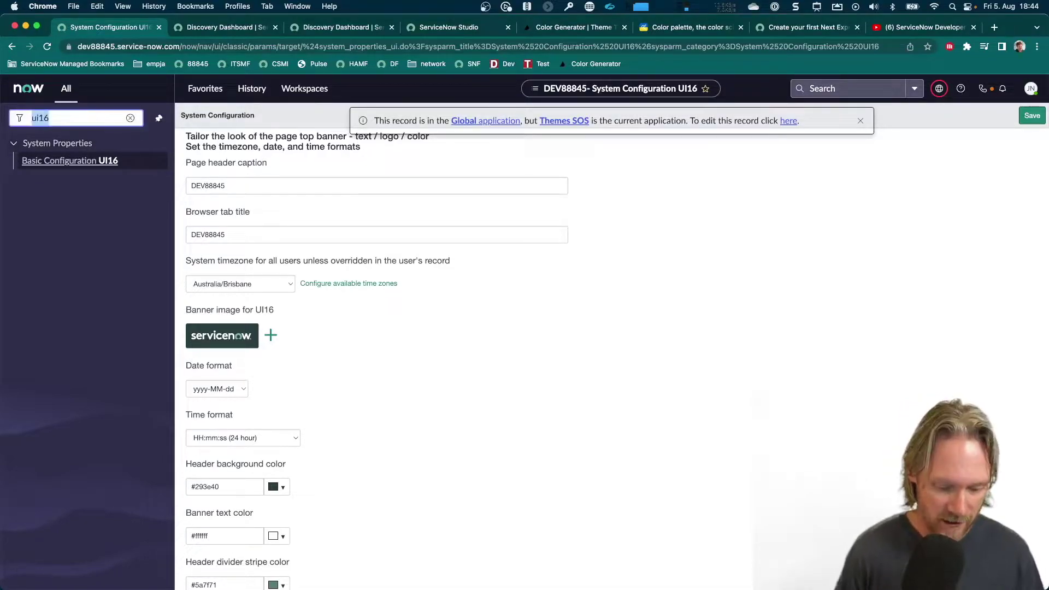
Go to Theme Management > Themes, filter by name 'polari' and open the Polaris theme
type("theme")
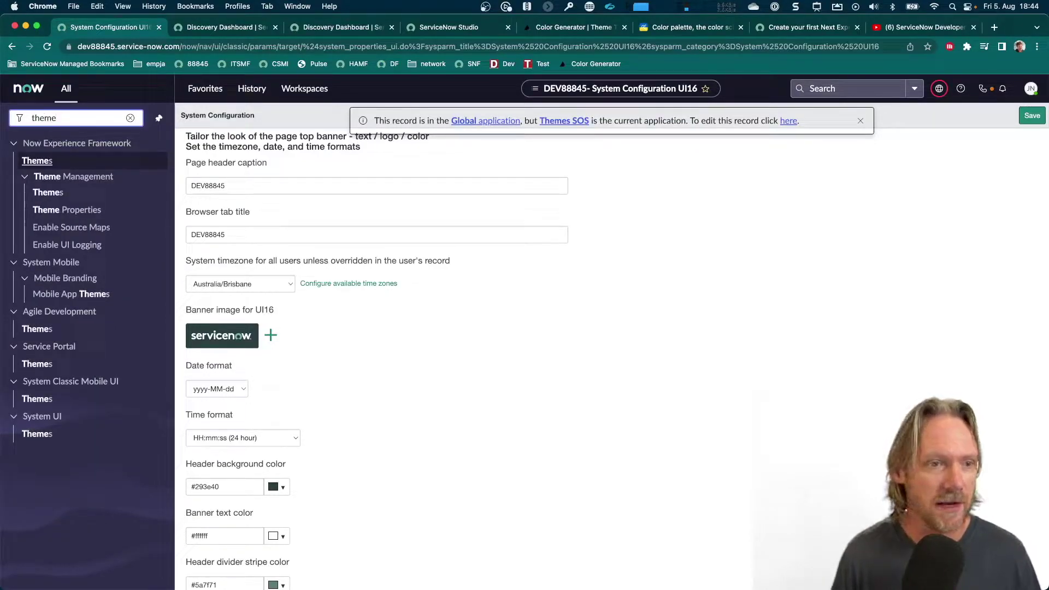
left_click(47, 195)
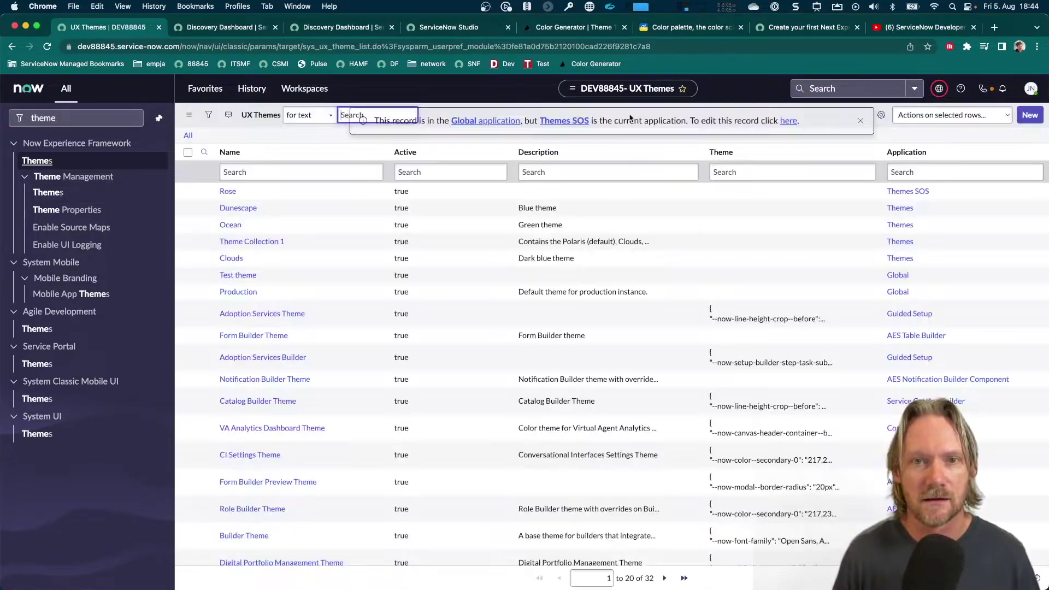
left_click(283, 172)
type("polaris")
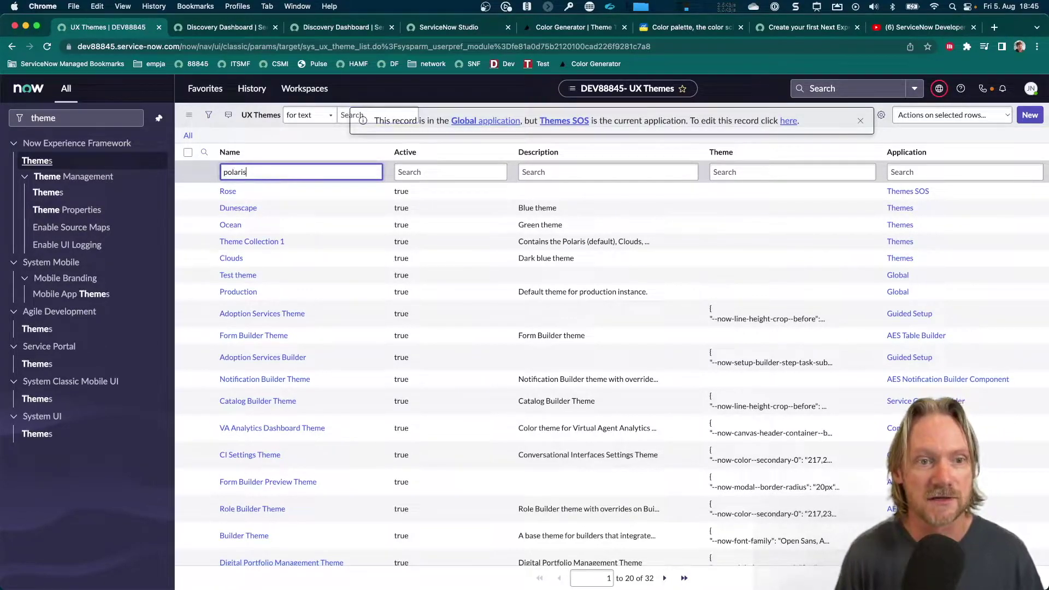
key("Return")
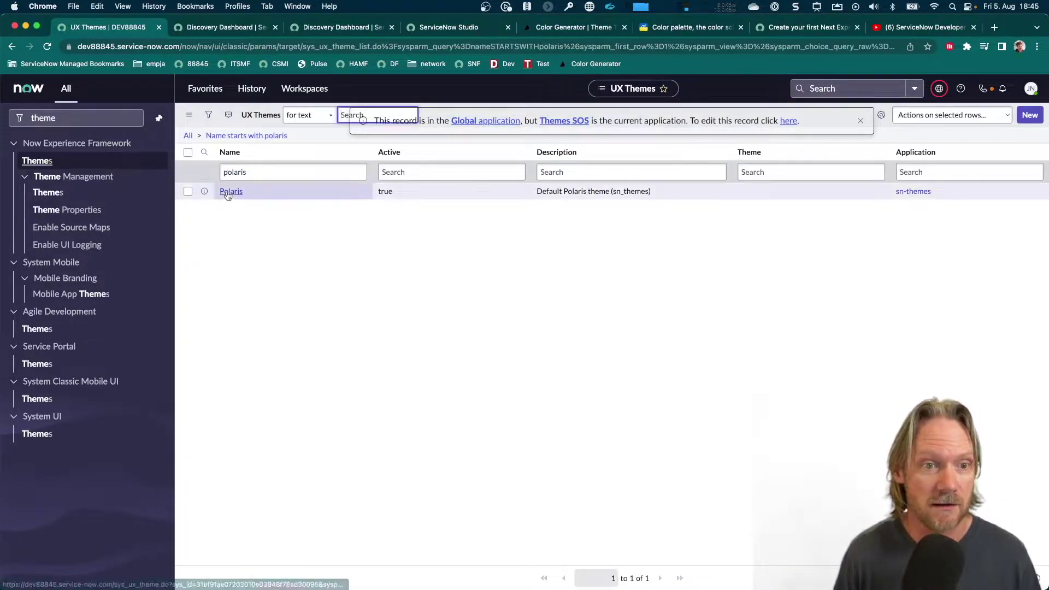
left_click(229, 192)
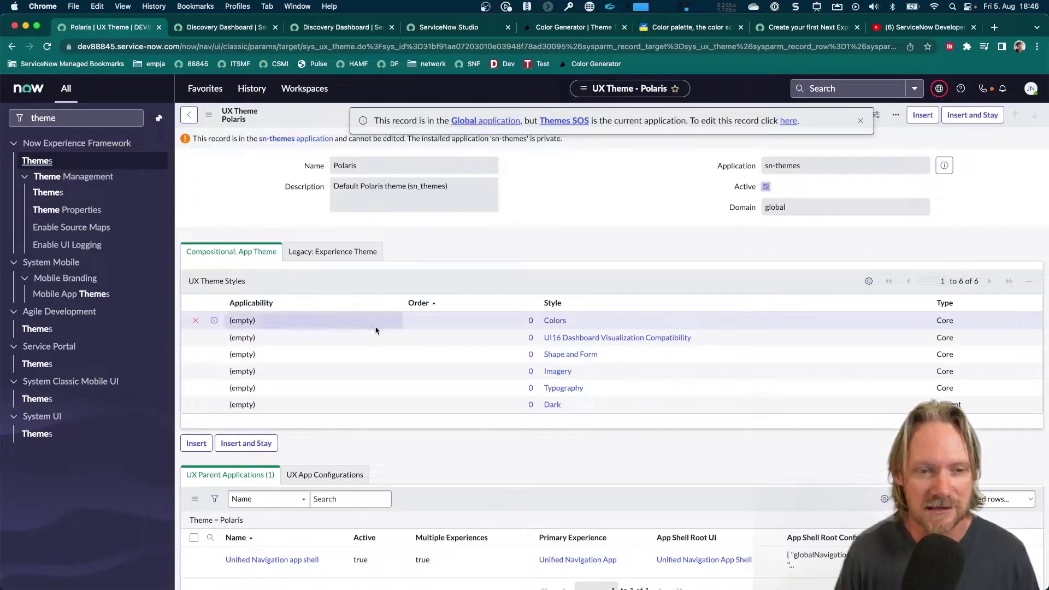
Open Polaris's Colors style and highlight its brand, alert and grouped colour variables
left_click(559, 324)
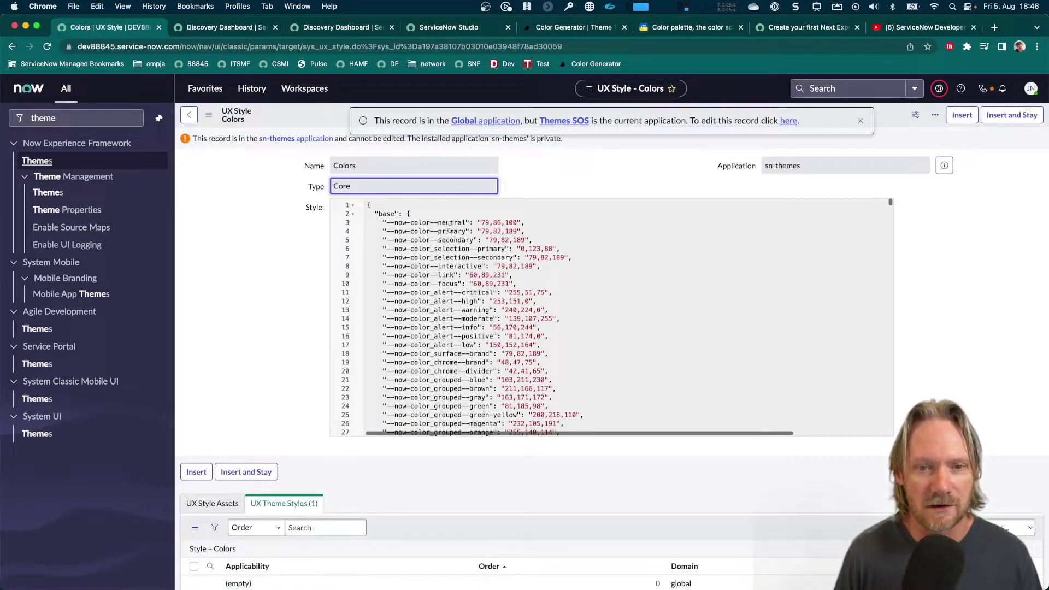
left_click_drag(450, 229, 466, 293)
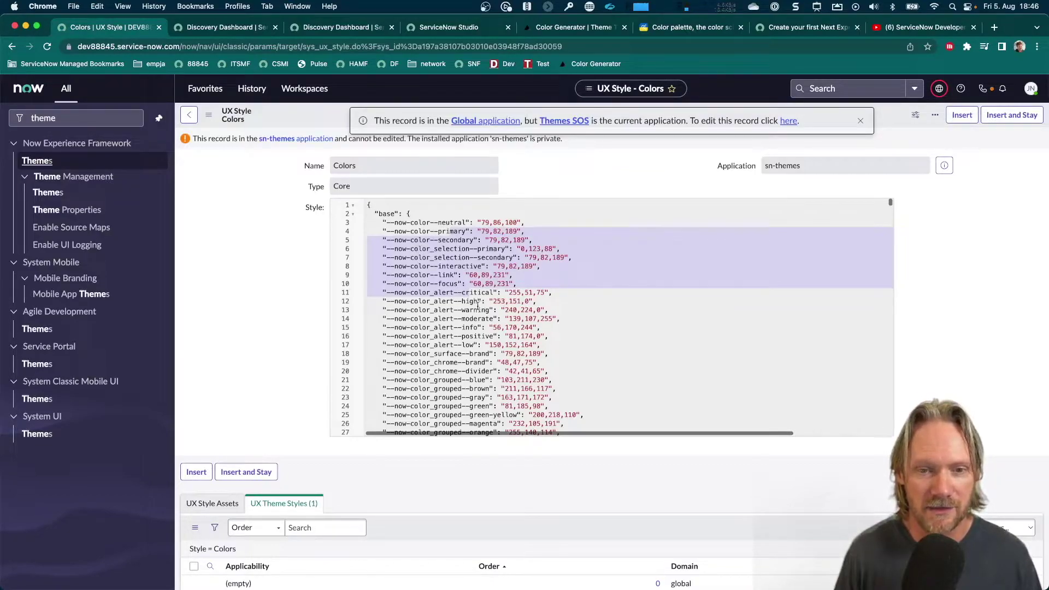
left_click_drag(482, 309, 525, 441)
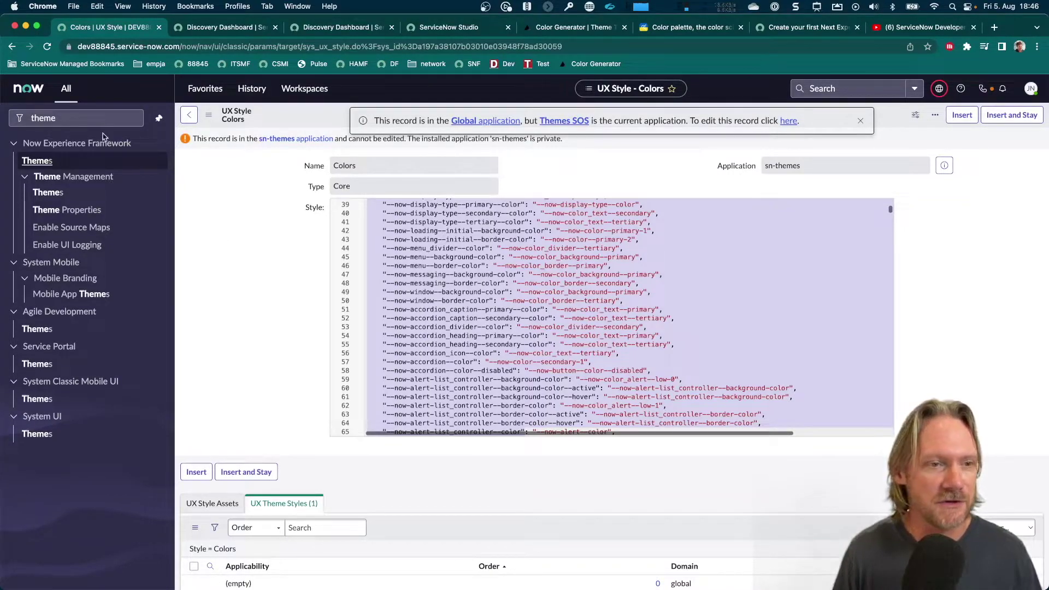
left_click(87, 121)
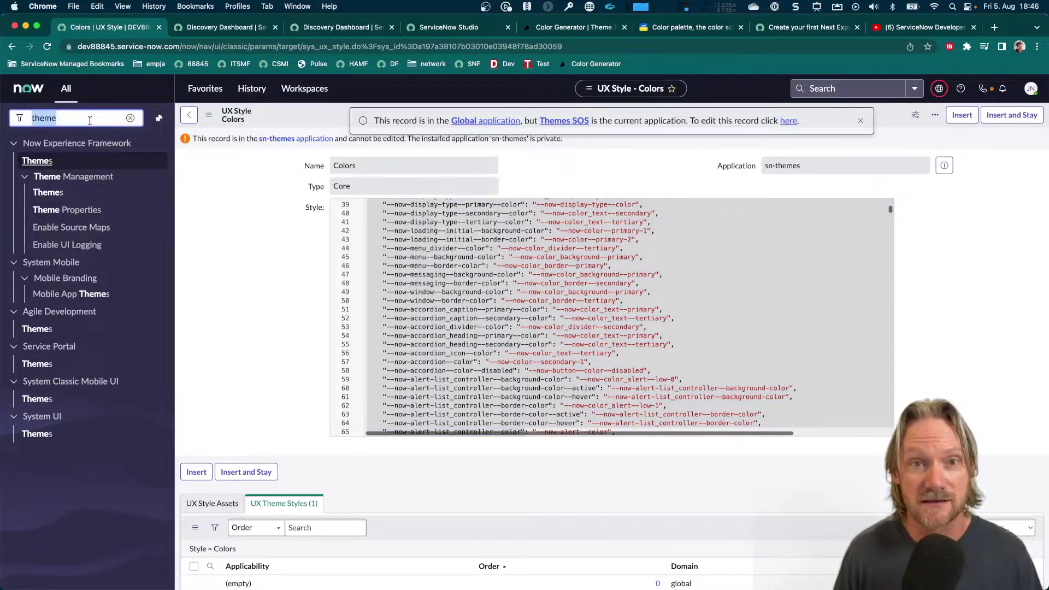
Go to sys_ux_style.list and start a new UX style record at its Name and Style fields
type("sys")
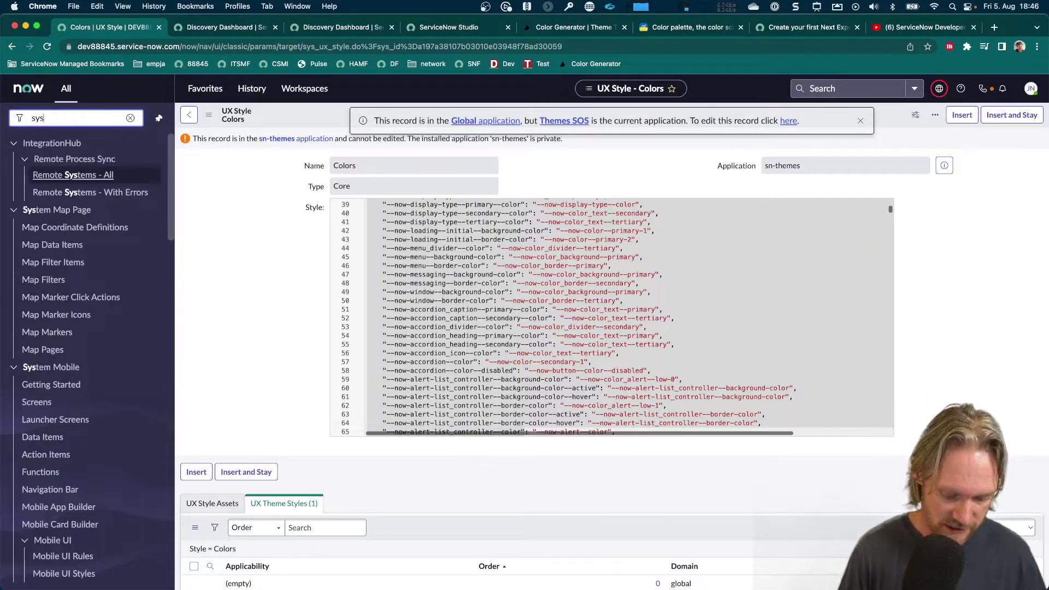
type("_ux")
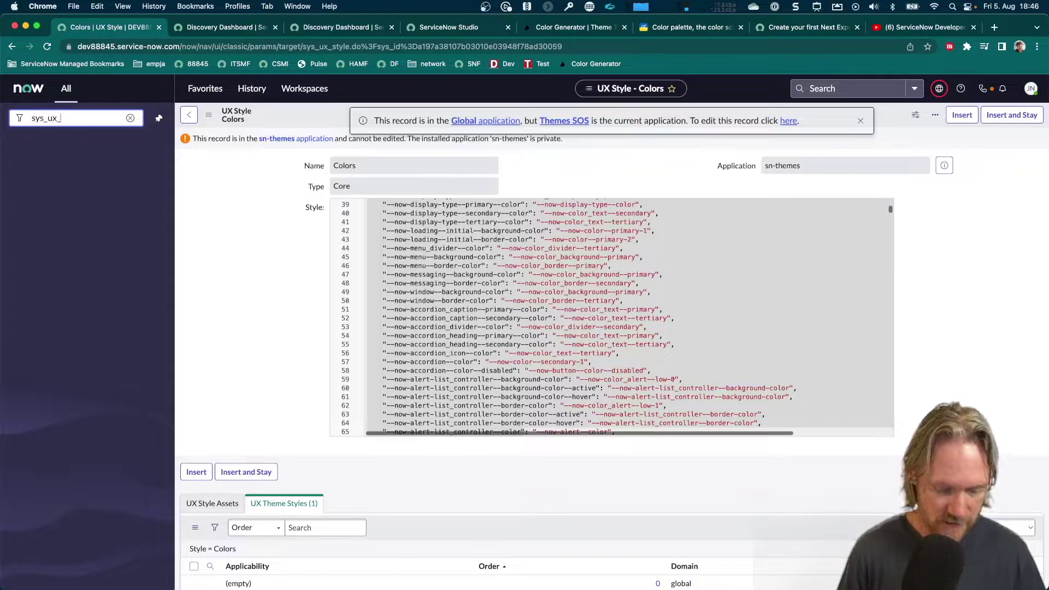
type("_")
type("styl")
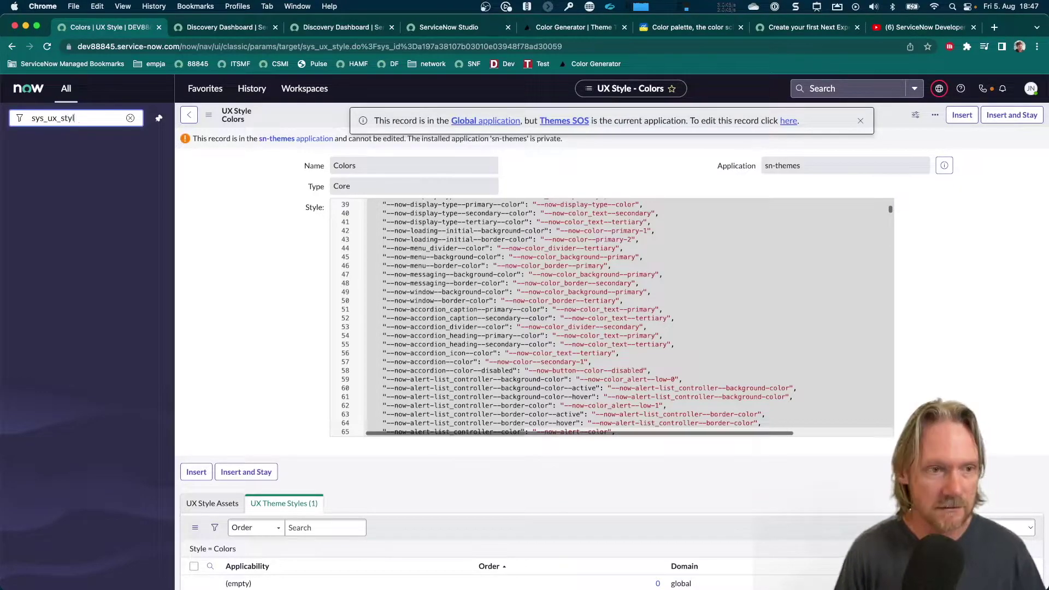
type("e.list")
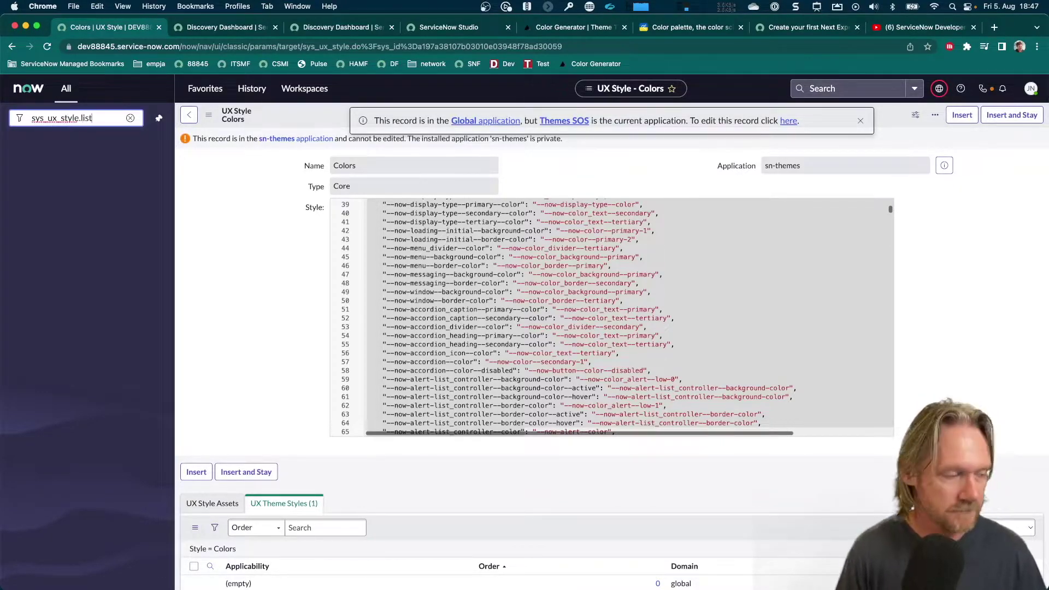
key("Return")
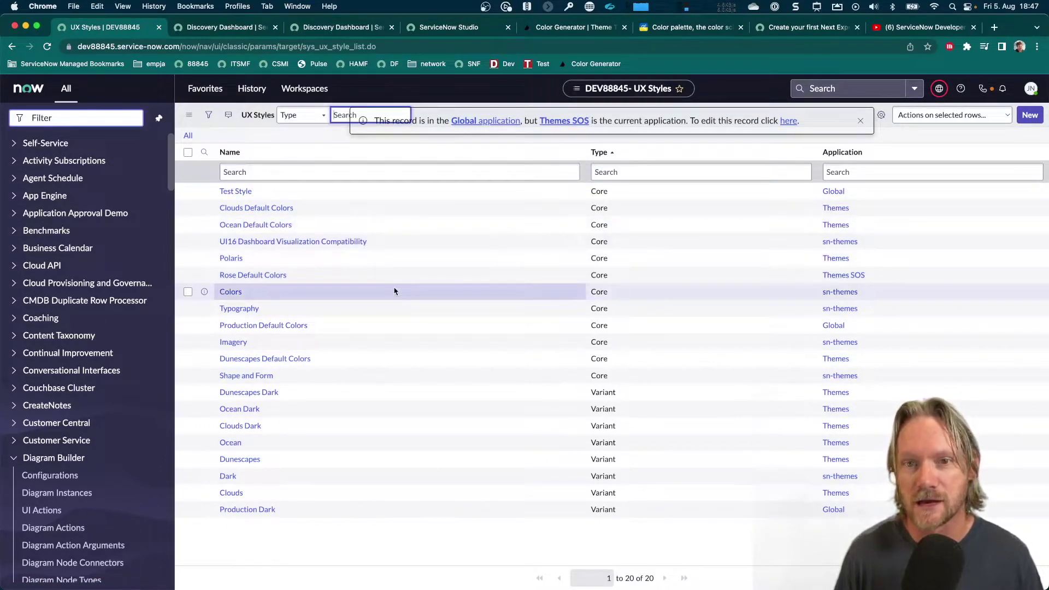
left_click(1031, 116)
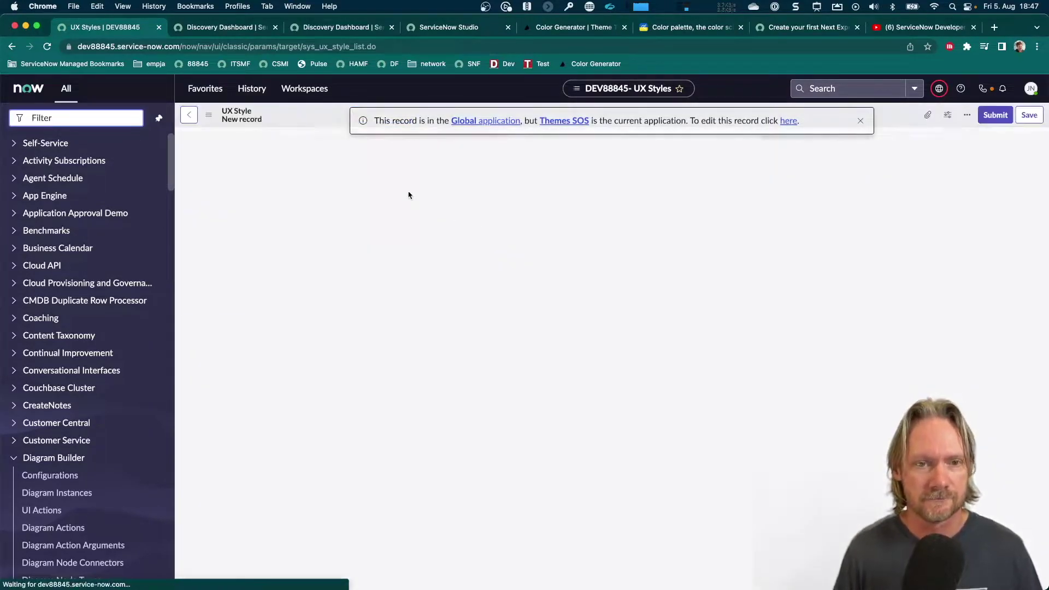
left_click(387, 145)
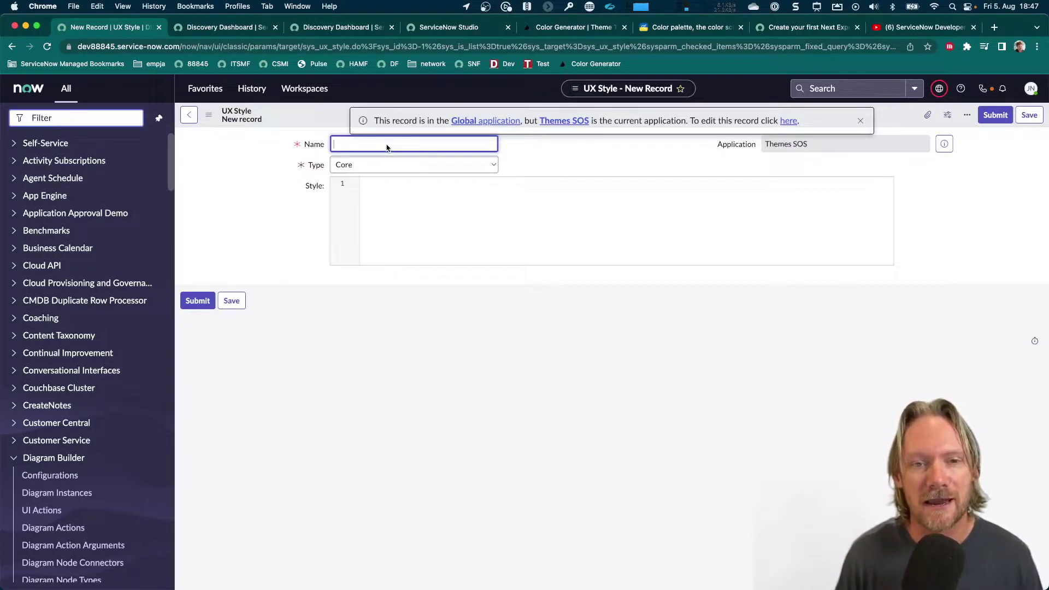
left_click(374, 190)
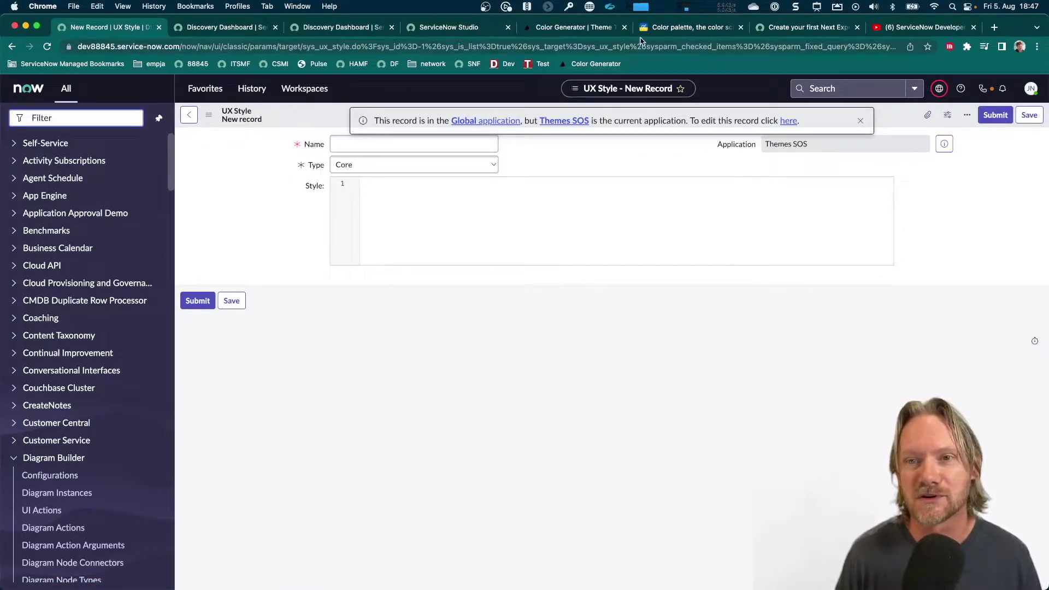
left_click(787, 28)
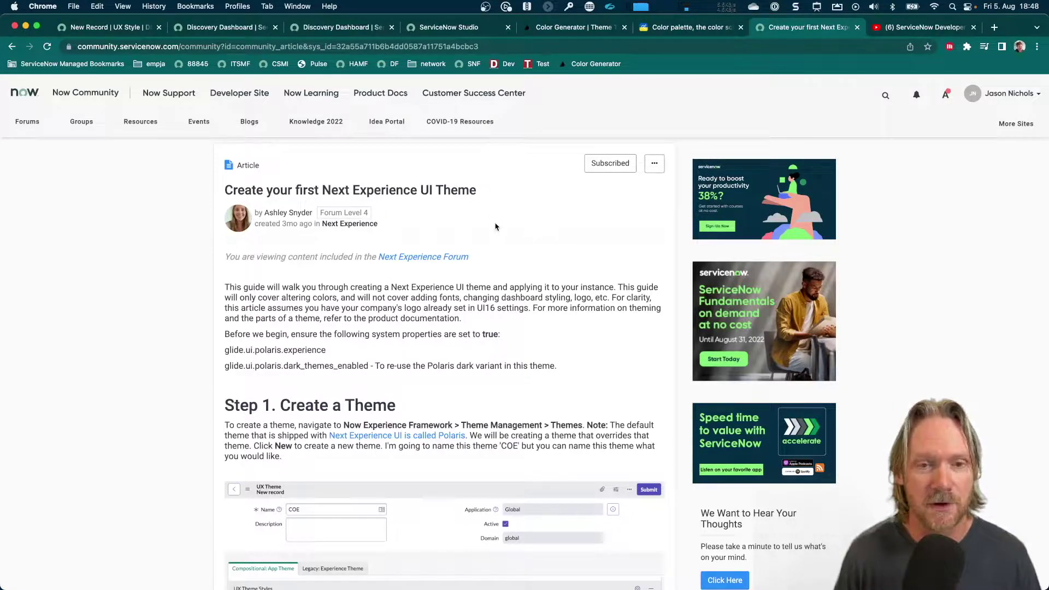
Scroll the theme article to Step 2's three branding colours and Color Generator link
scroll(495, 226, "down", 5)
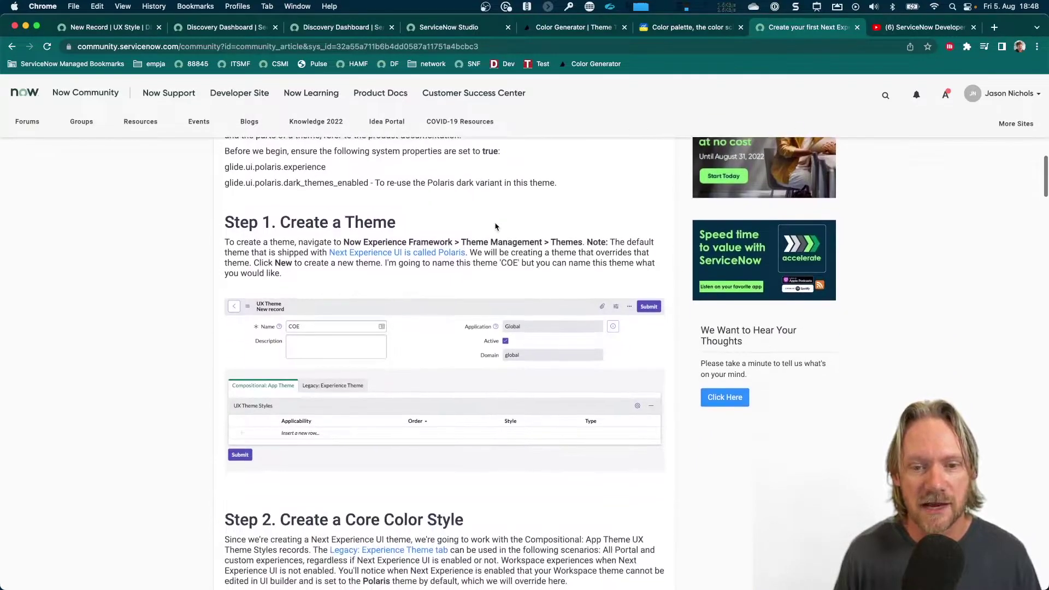
scroll(496, 227, "down", 3)
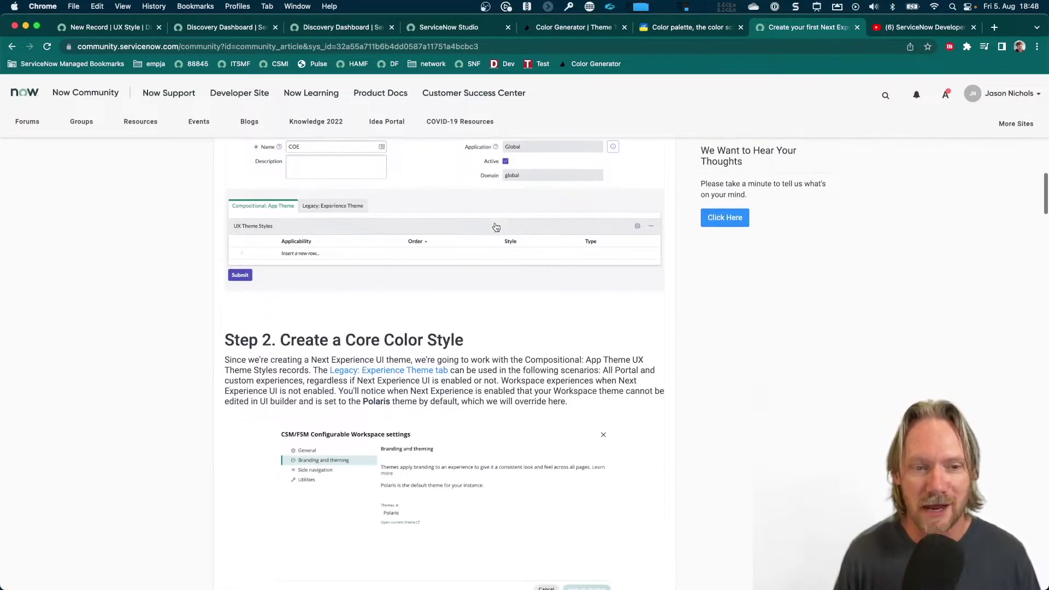
scroll(496, 226, "down", 1)
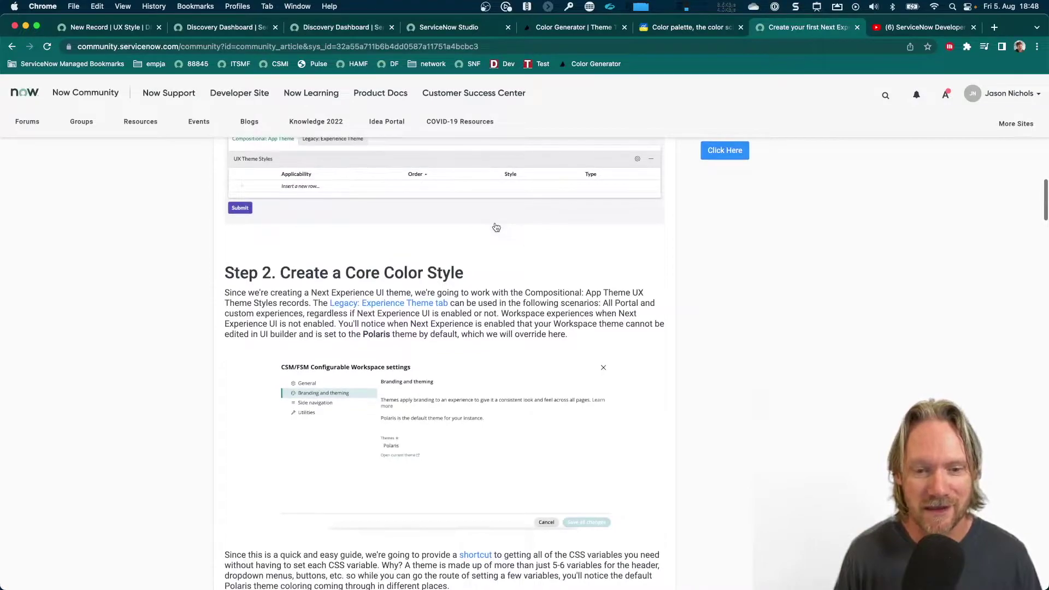
scroll(496, 226, "down", 2)
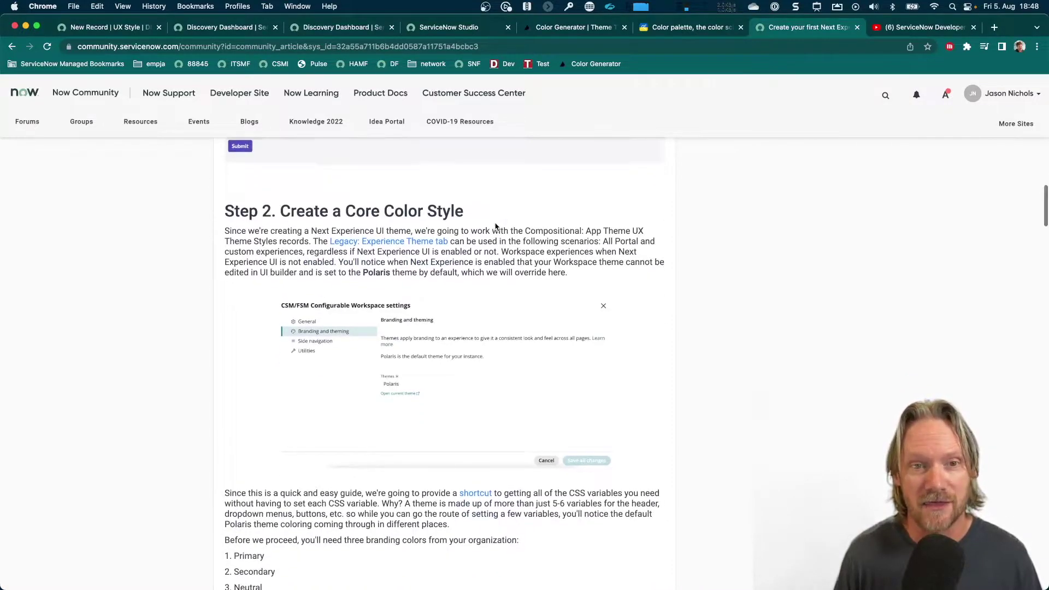
scroll(496, 226, "up", 6)
scroll(496, 227, "up", 3)
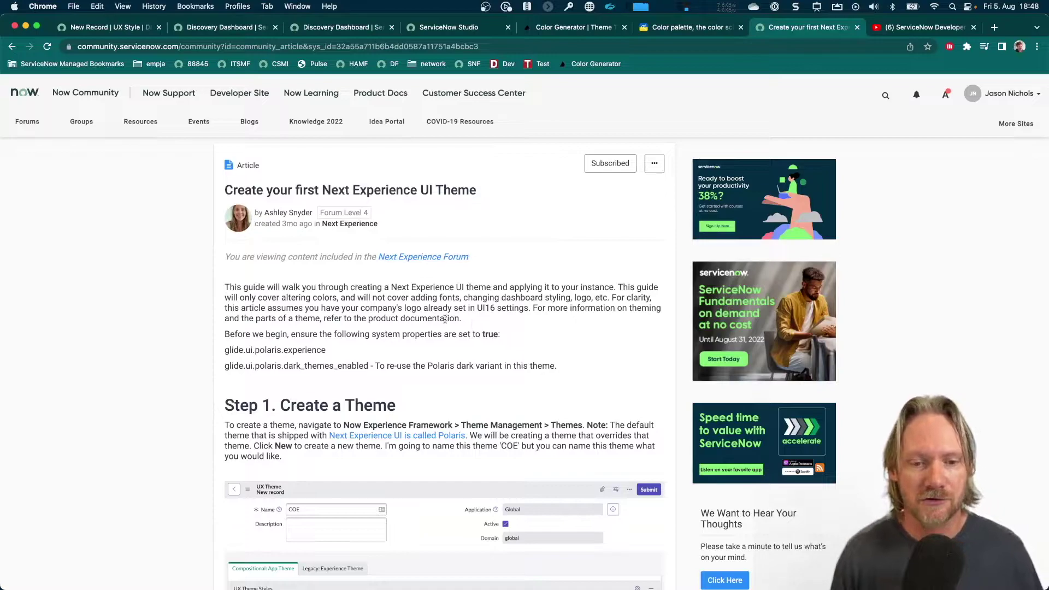
scroll(446, 320, "down", 5)
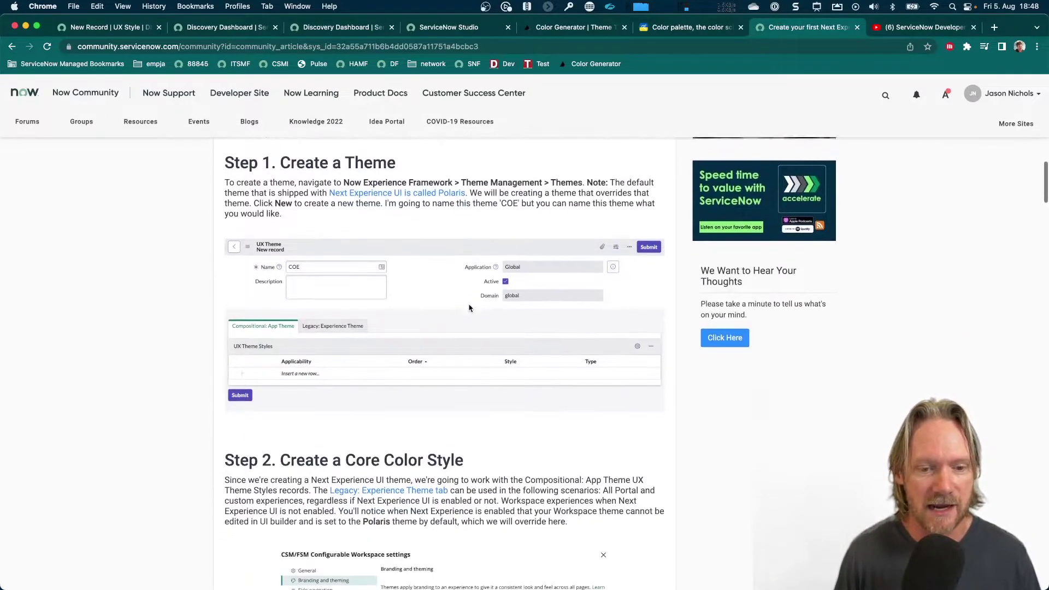
scroll(469, 309, "down", 8)
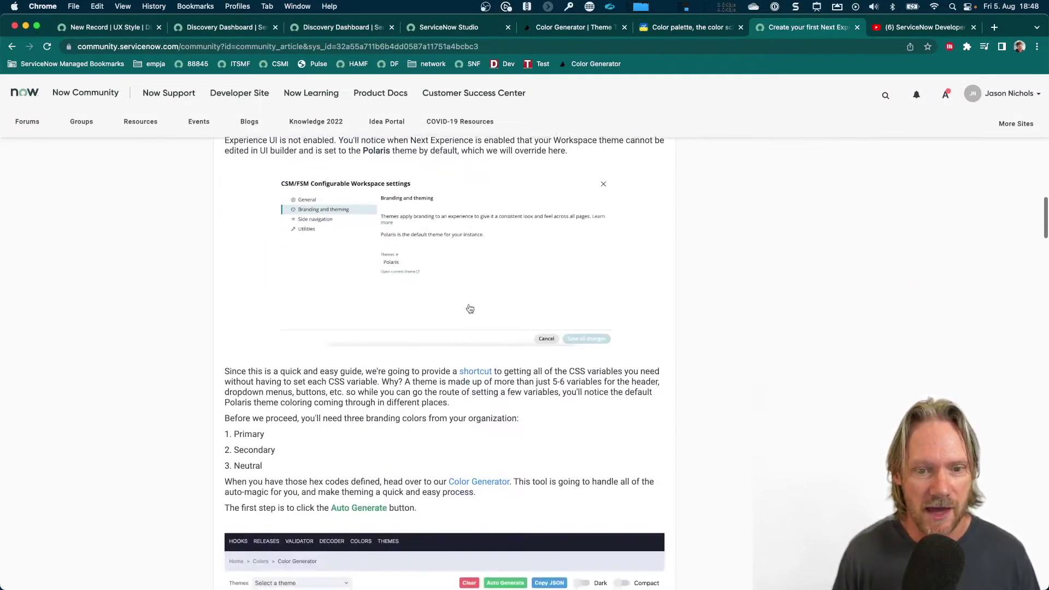
scroll(470, 309, "down", 4)
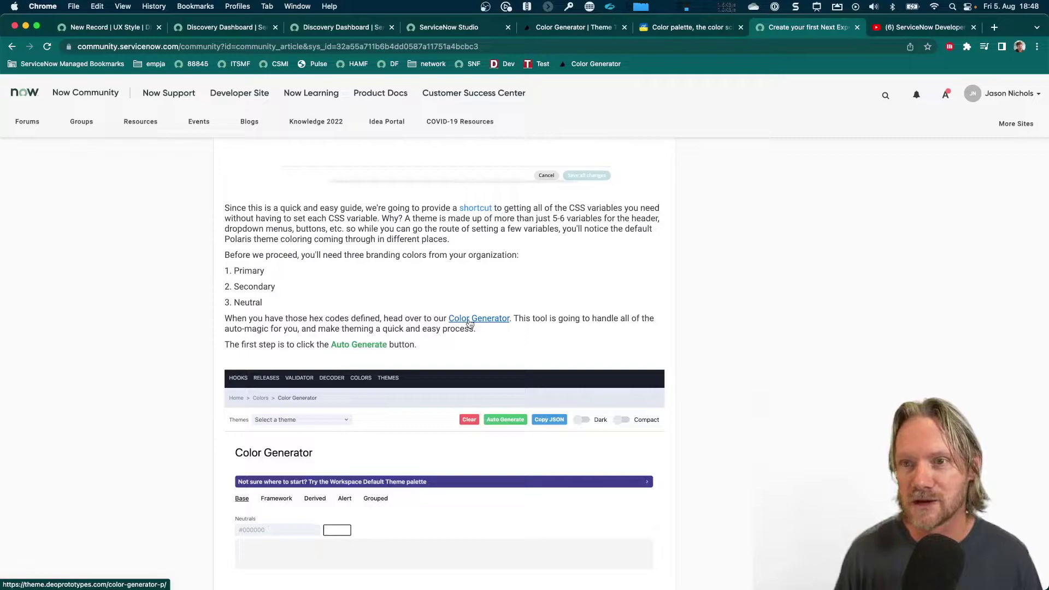
Bring up Color Generator and inspect the default neutral and primary colour pickers
left_click(685, 29)
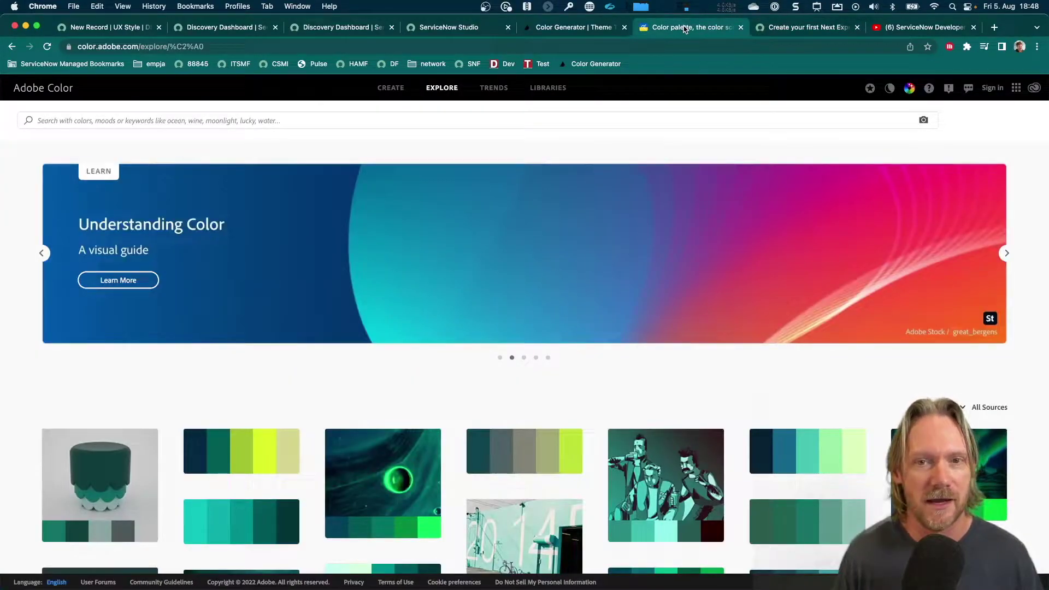
left_click(562, 30)
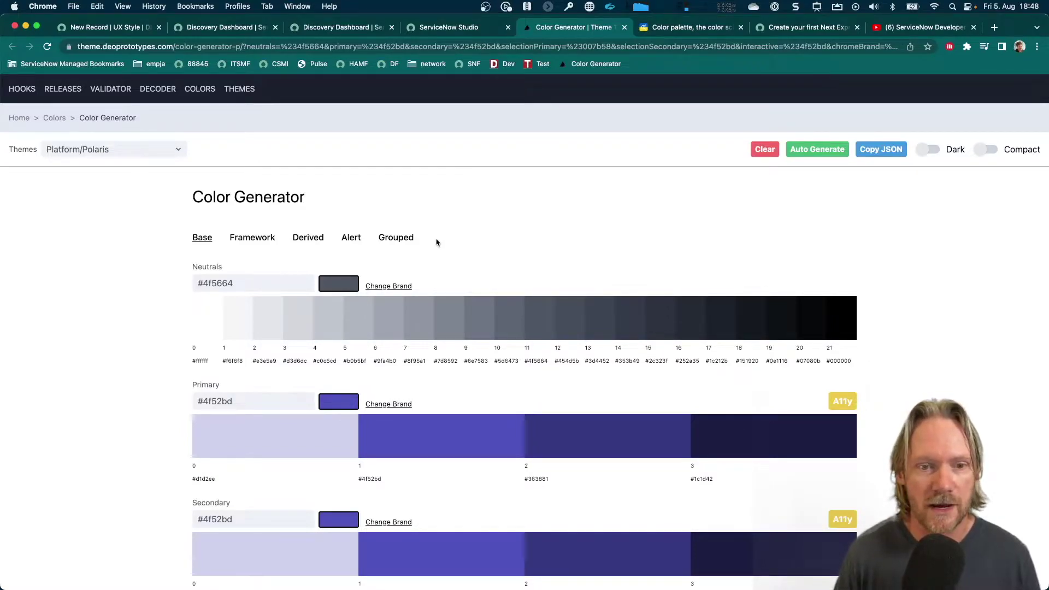
scroll(436, 241, "down", 2)
left_click(350, 247)
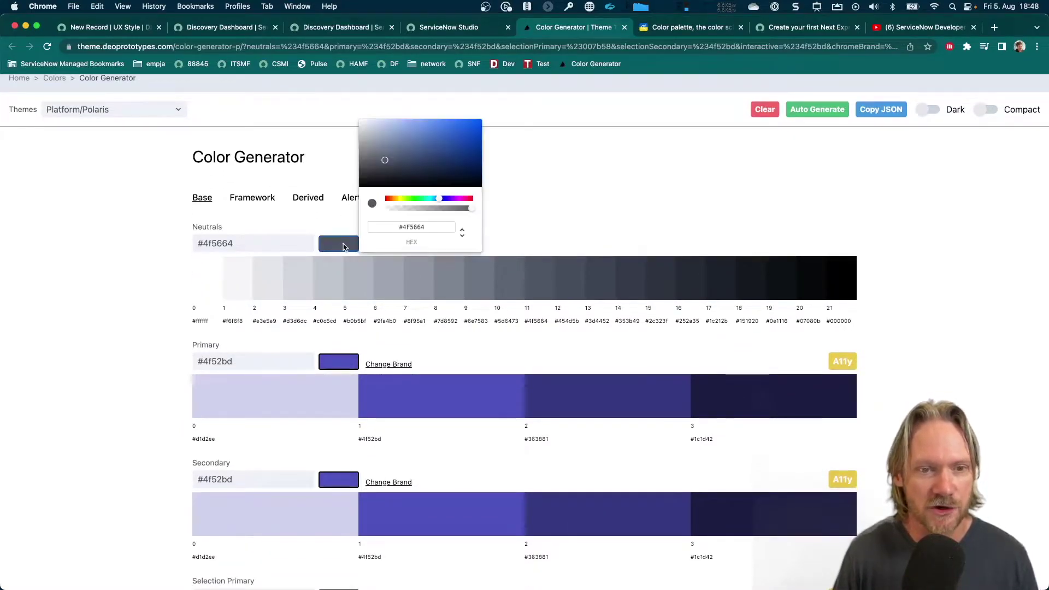
left_click(531, 208)
left_click(344, 362)
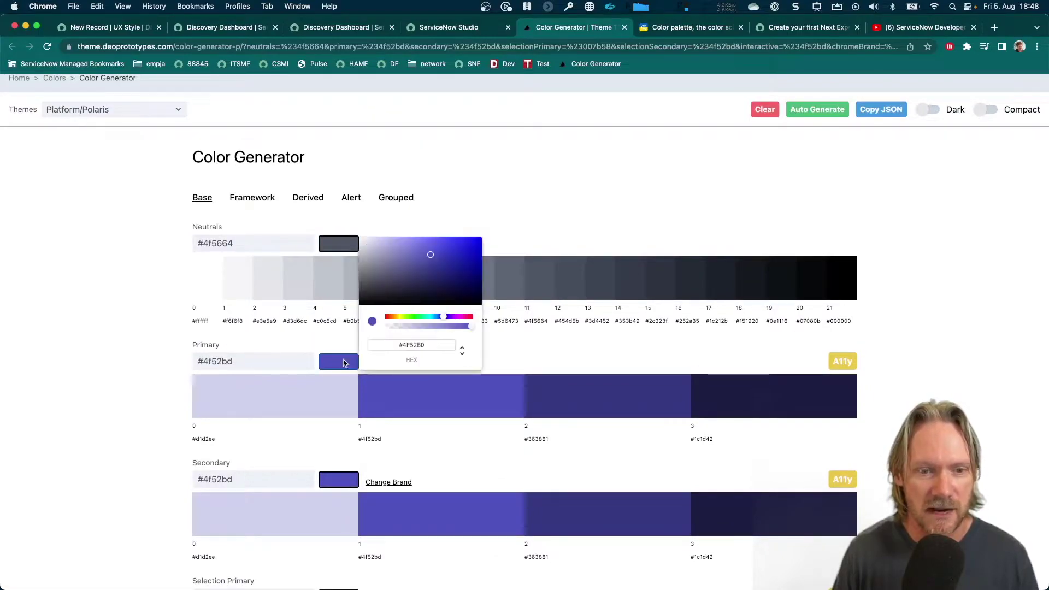
left_click(136, 338)
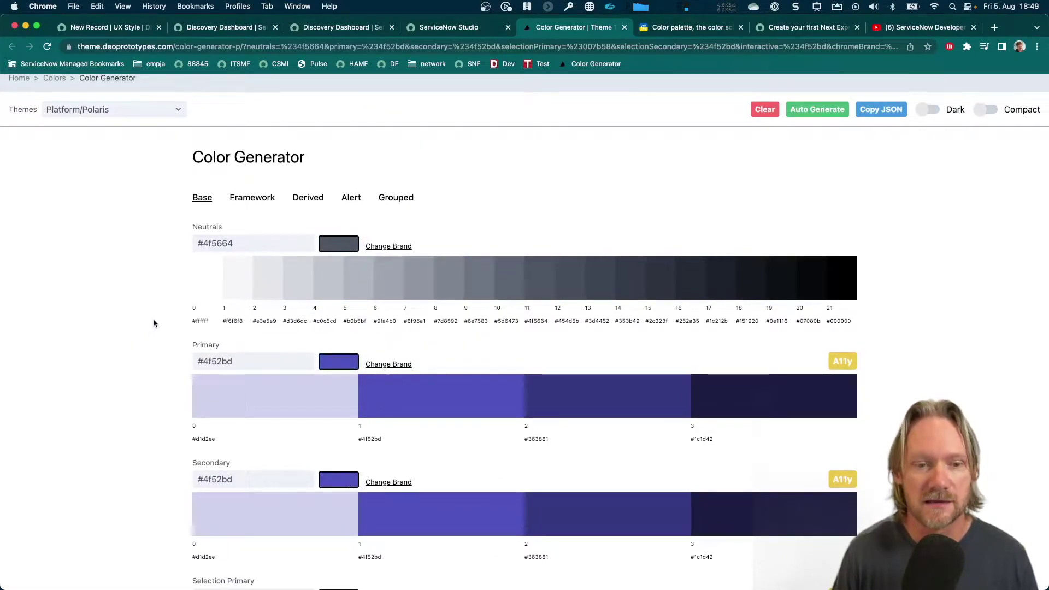
Inspect the default secondary colour, then open the Auto Generate Colors dialog
scroll(154, 323, "down", 5)
left_click(340, 253)
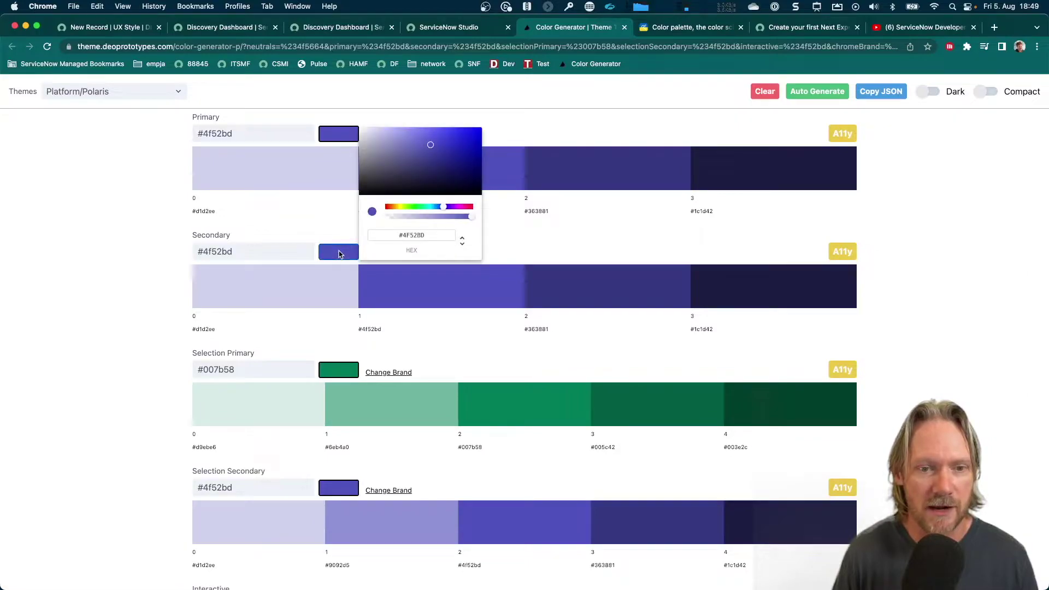
left_click(149, 312)
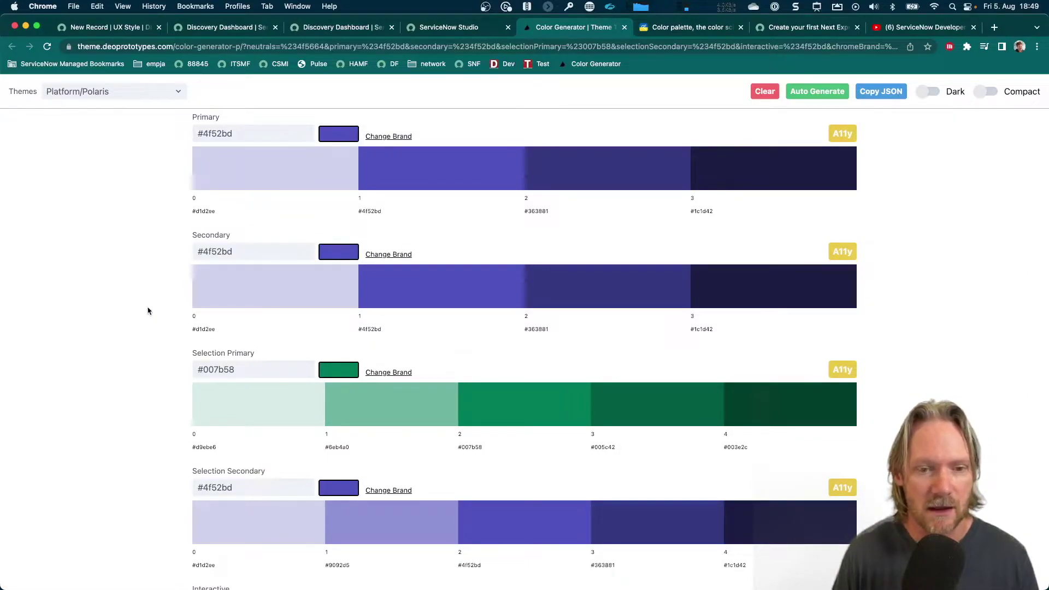
scroll(462, 300, "up", 5)
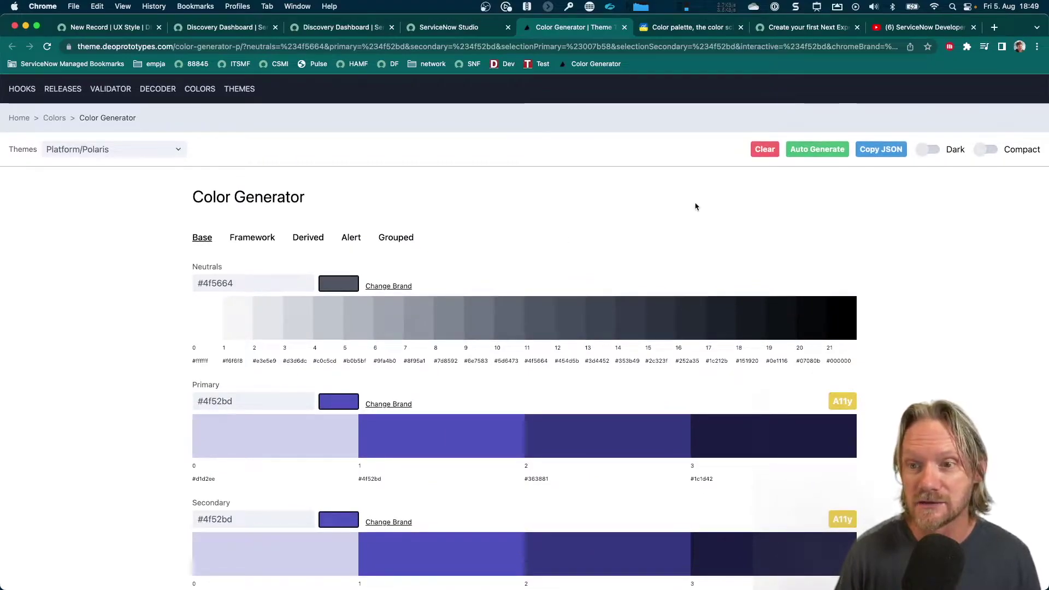
left_click(810, 156)
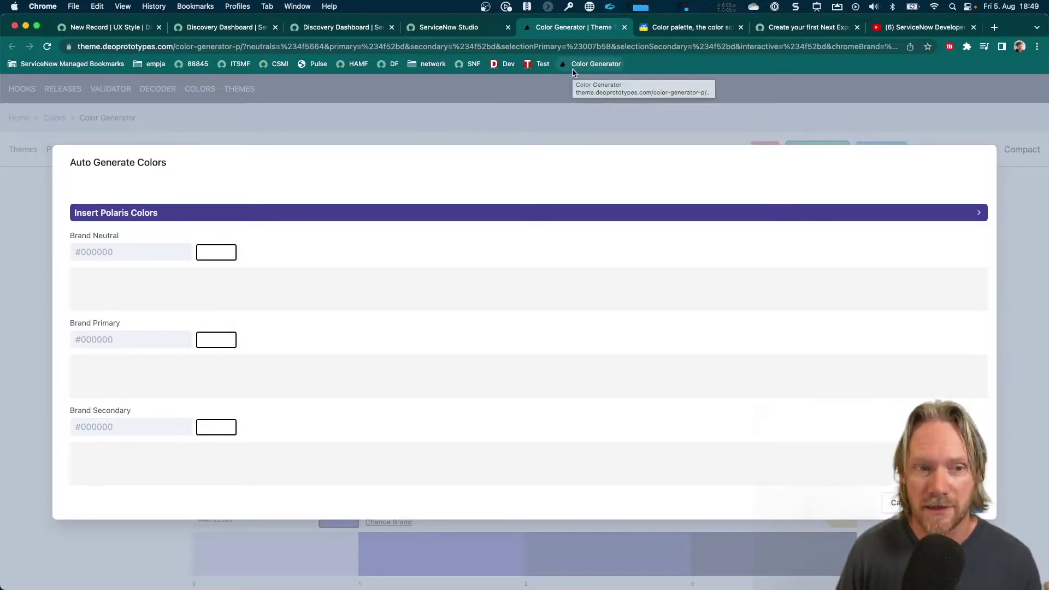
Switch to Adobe Color's palette explorer, leaving the Auto Generate dialog waiting
left_click(668, 31)
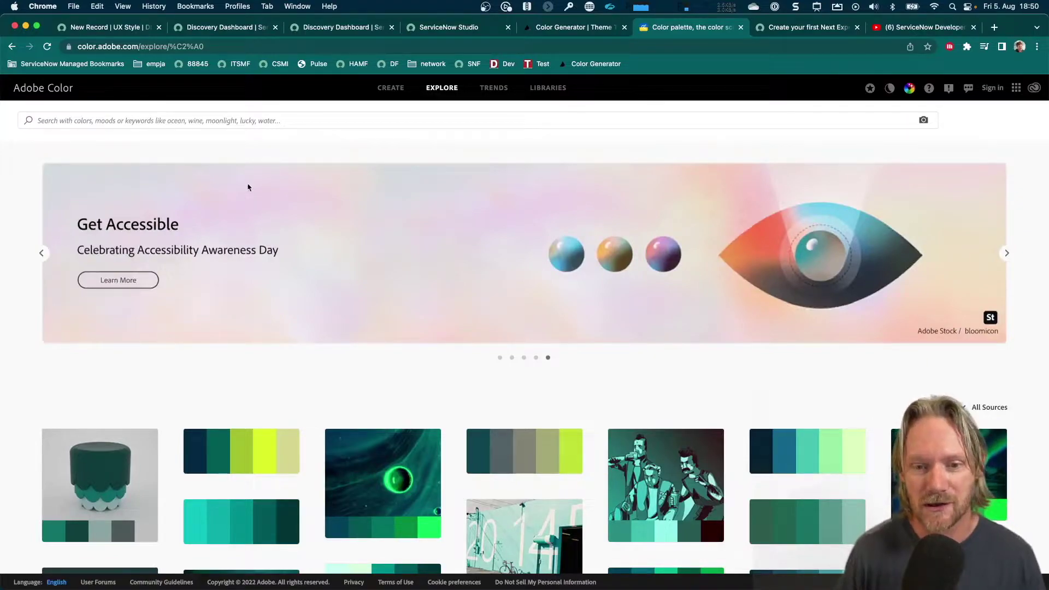
scroll(297, 203, "down", 3)
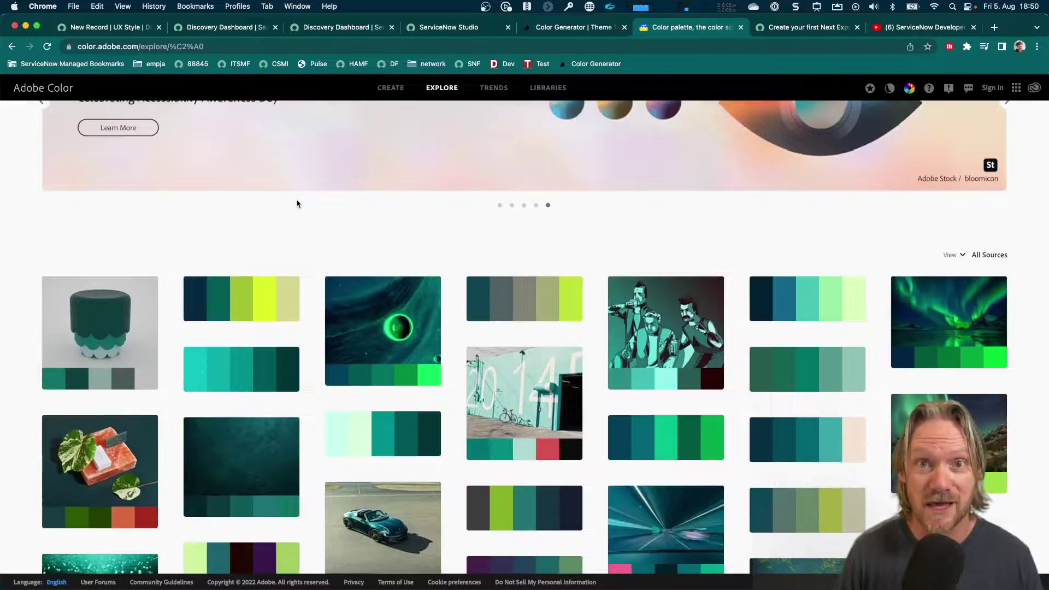
scroll(297, 204, "up", 3)
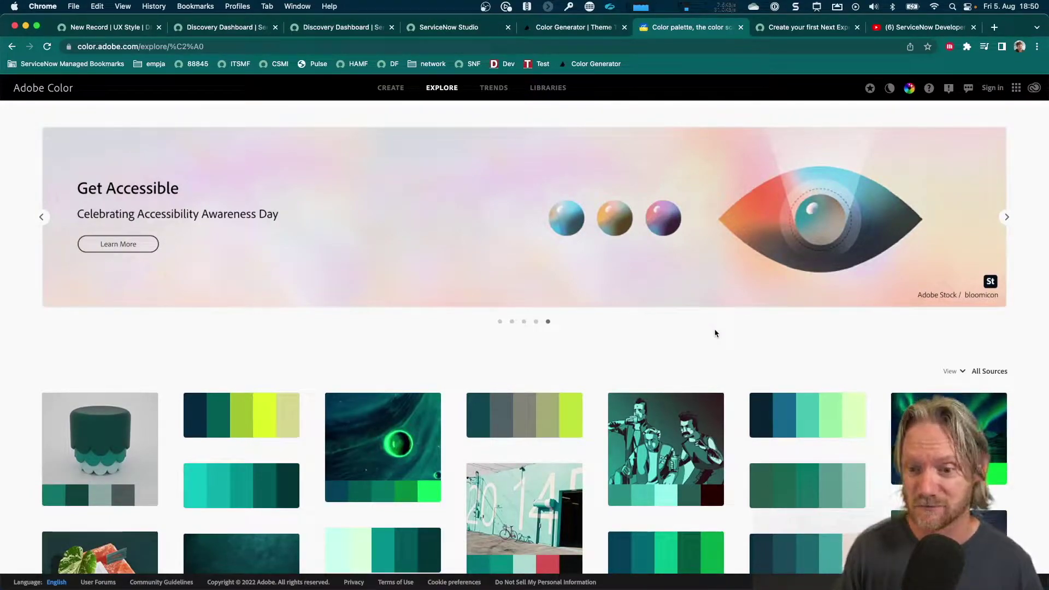
scroll(715, 333, "down", 6)
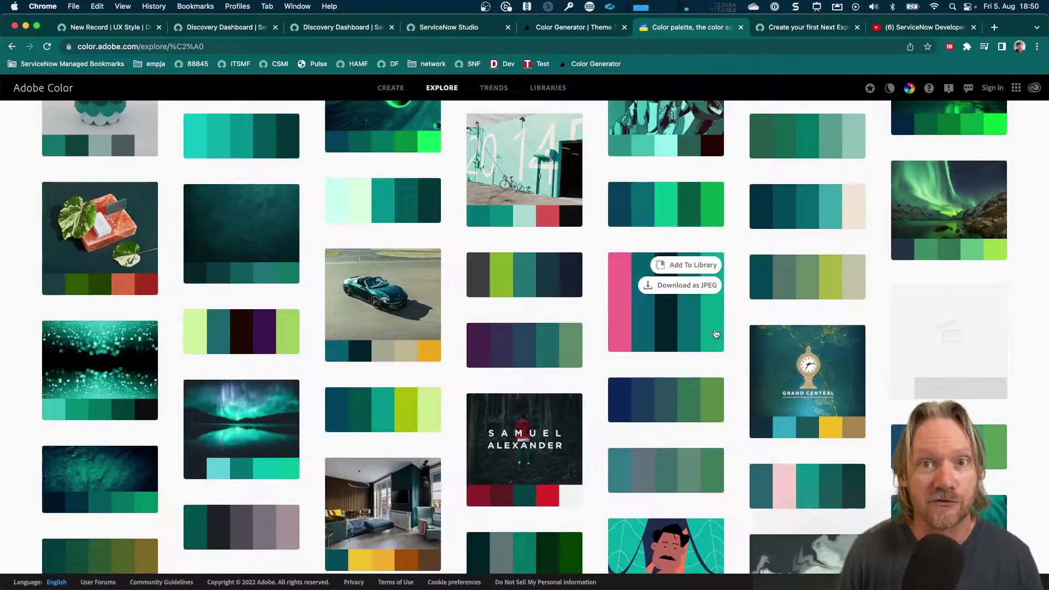
scroll(715, 333, "down", 1)
scroll(715, 333, "down", 1)
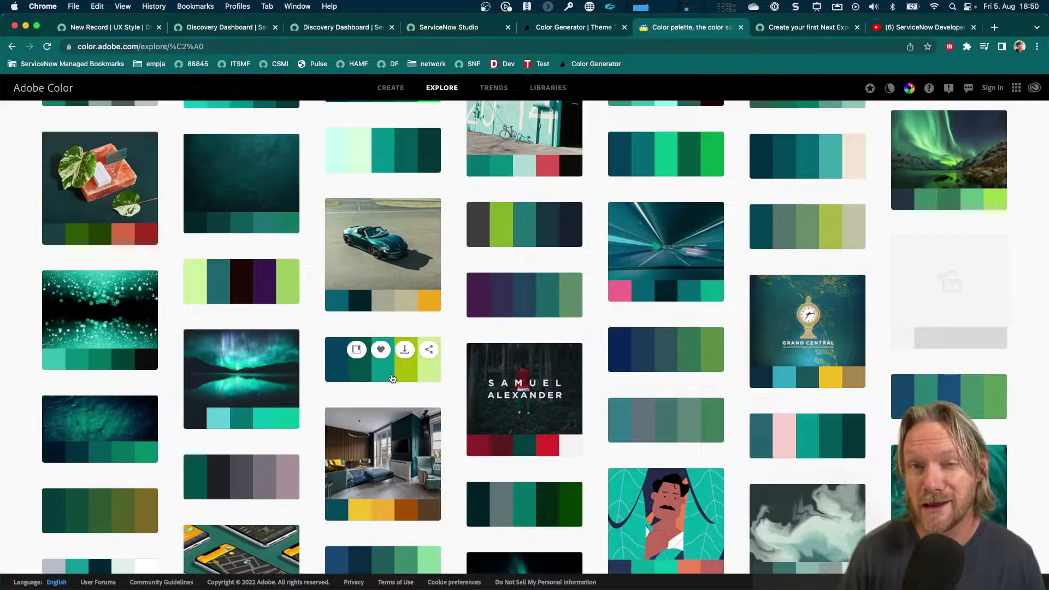
scroll(538, 358, "down", 5)
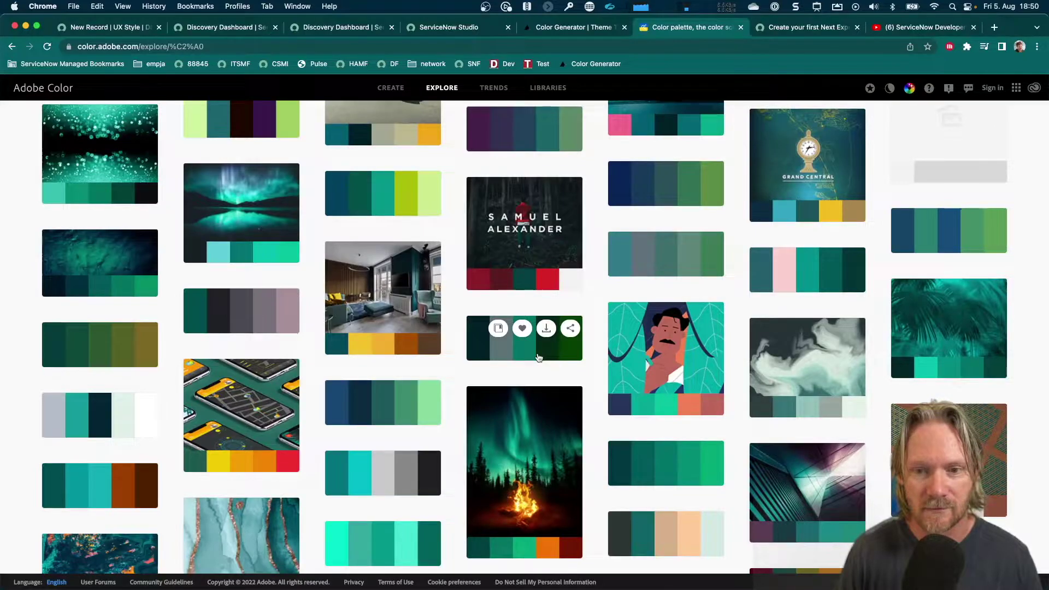
scroll(539, 358, "down", 5)
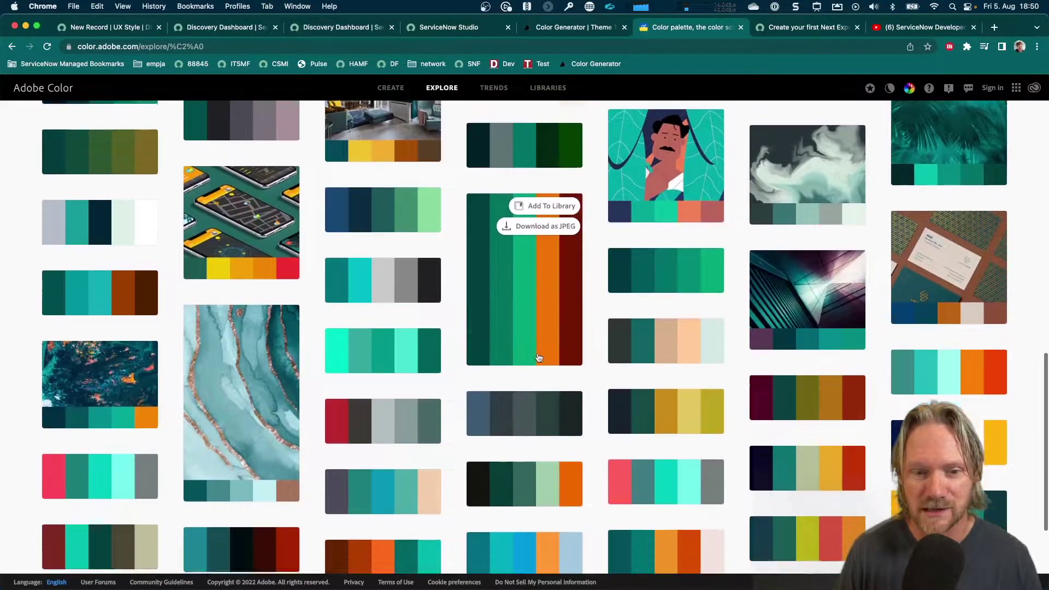
scroll(538, 358, "down", 2)
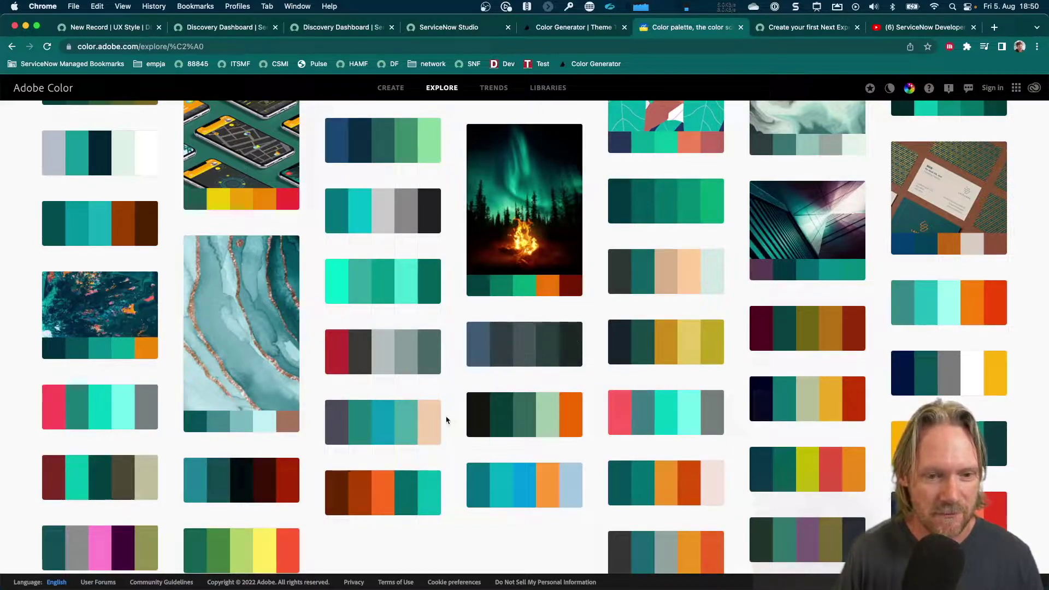
scroll(487, 391, "down", 1)
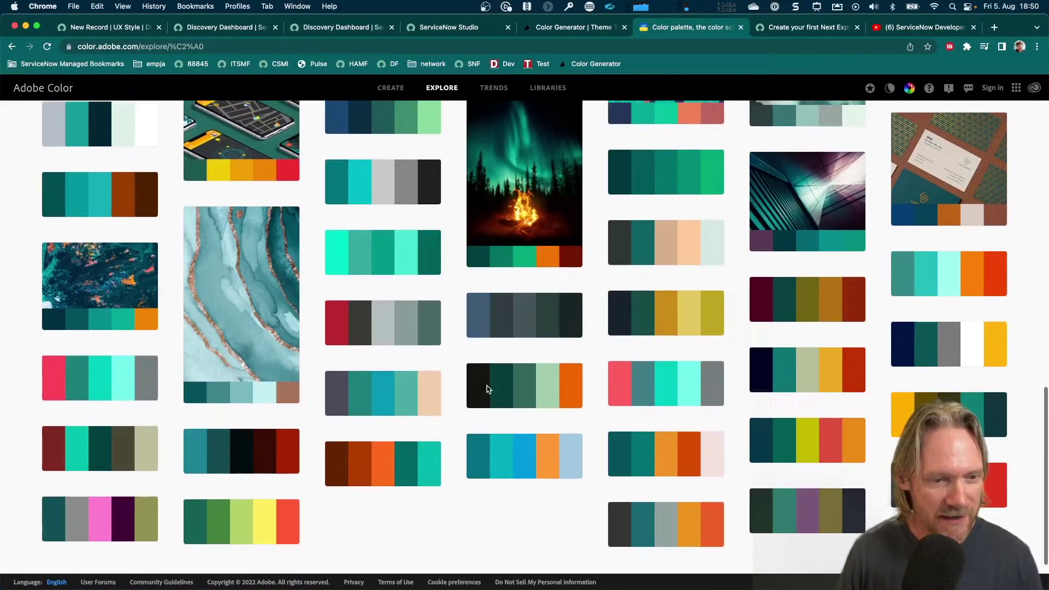
scroll(487, 391, "down", 1)
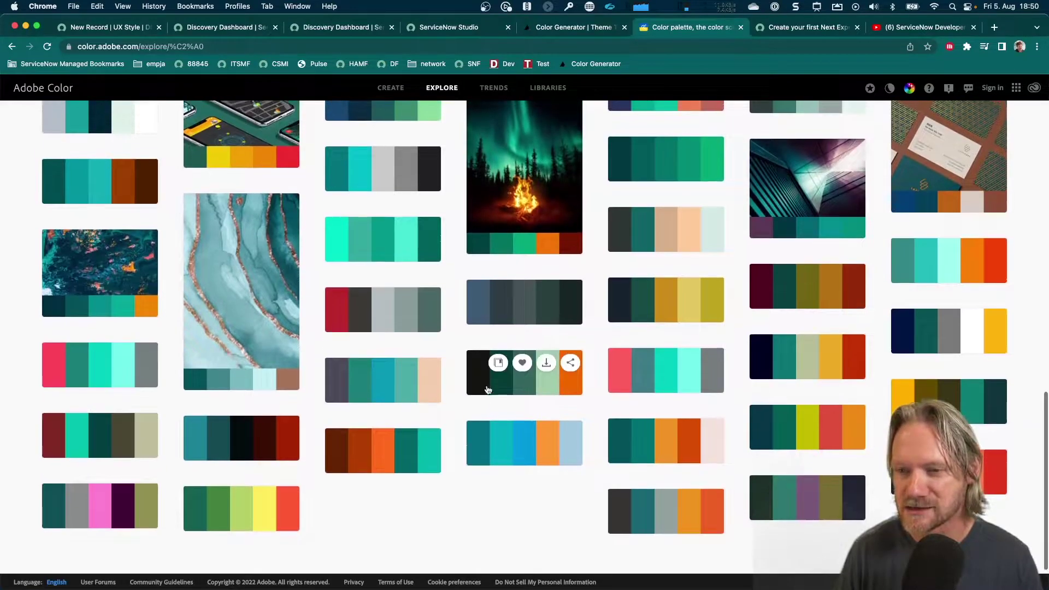
scroll(488, 389, "up", 2)
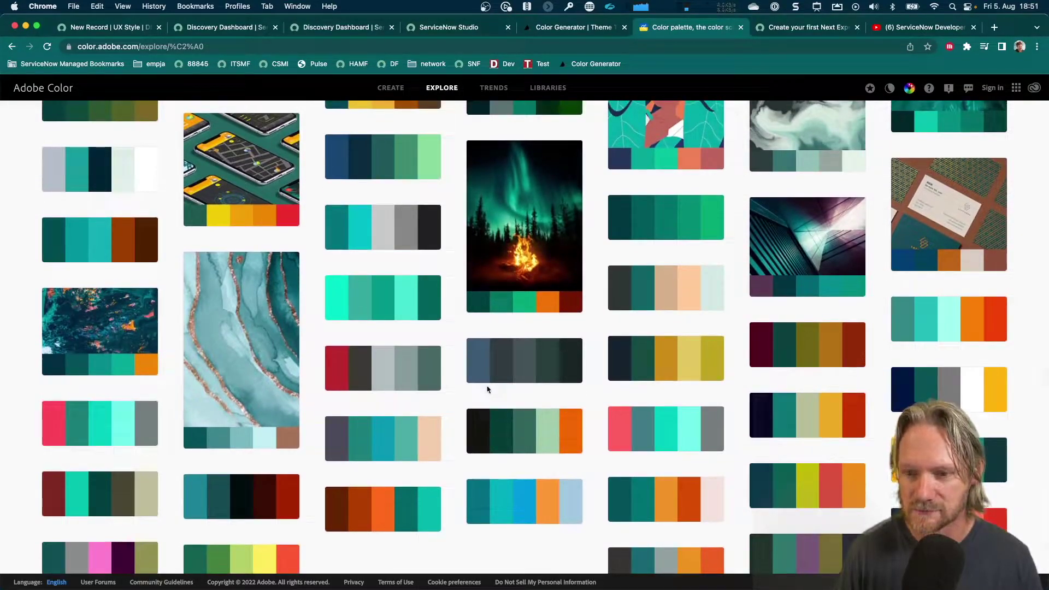
mouse_move(792, 416)
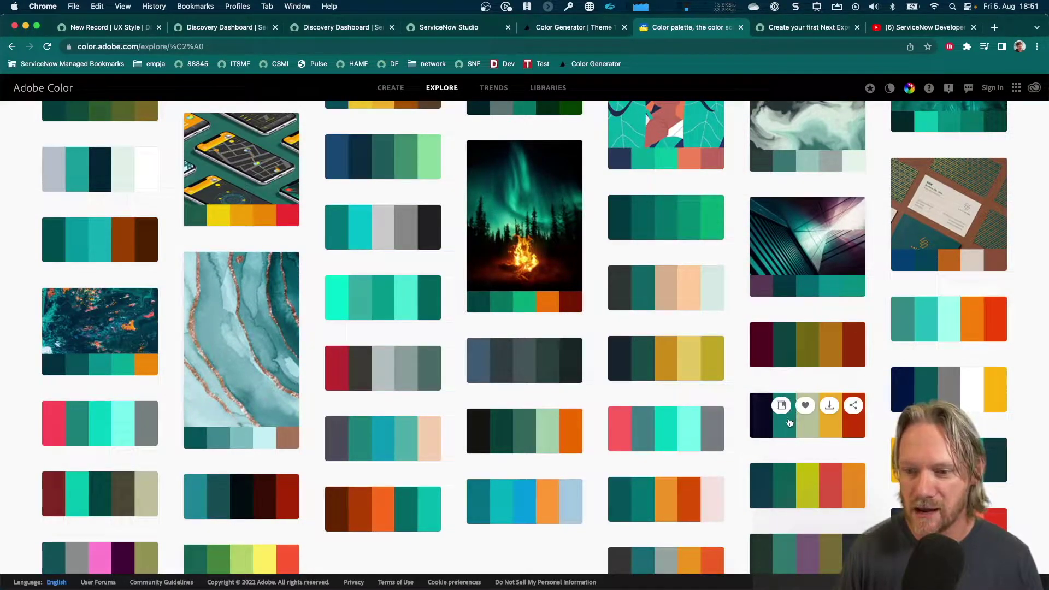
left_click(810, 427)
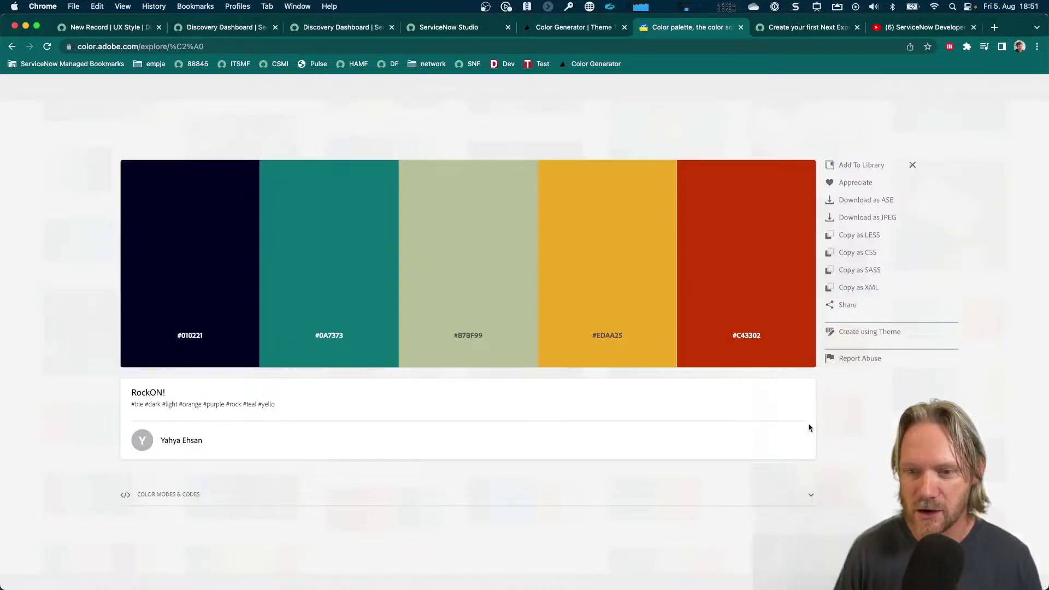
Copy the RockON! palette's darkest colour #010221 and return to Color Generator
left_click(193, 304)
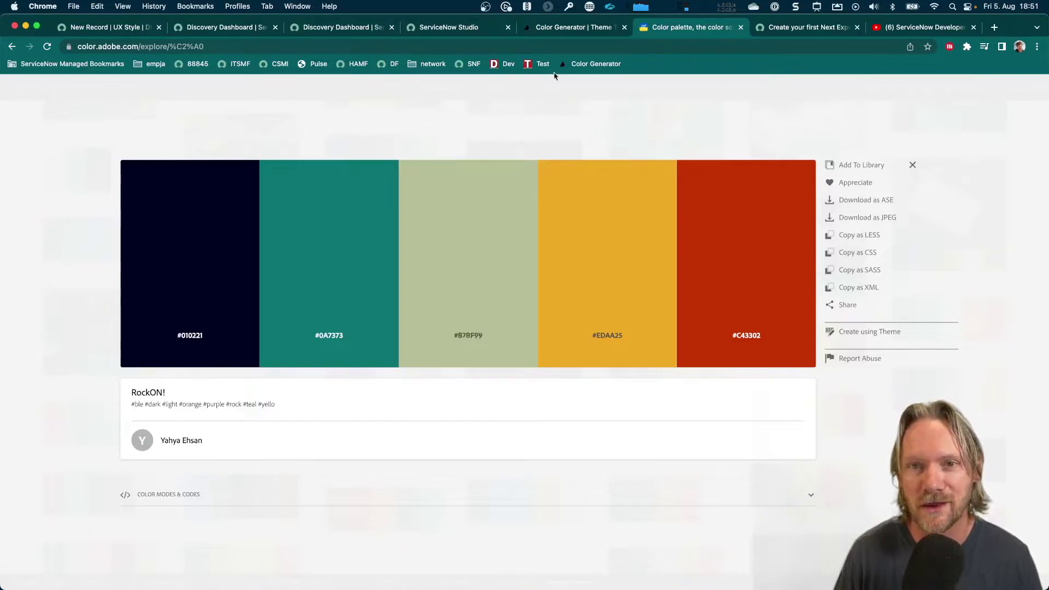
left_click(563, 28)
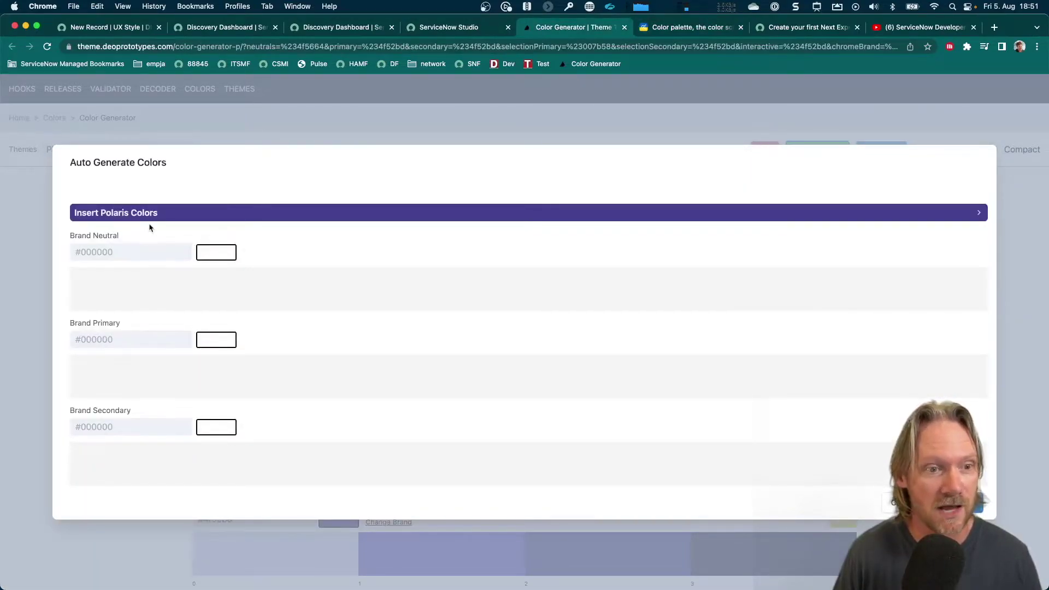
Set Brand Neutral to the copied #010221
left_click(214, 258)
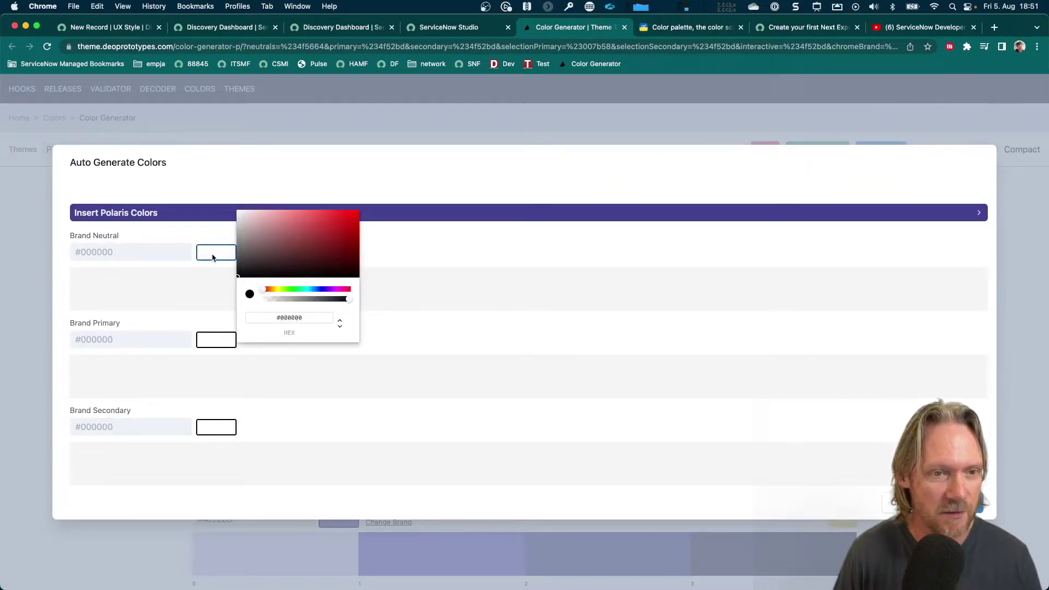
left_click(279, 317)
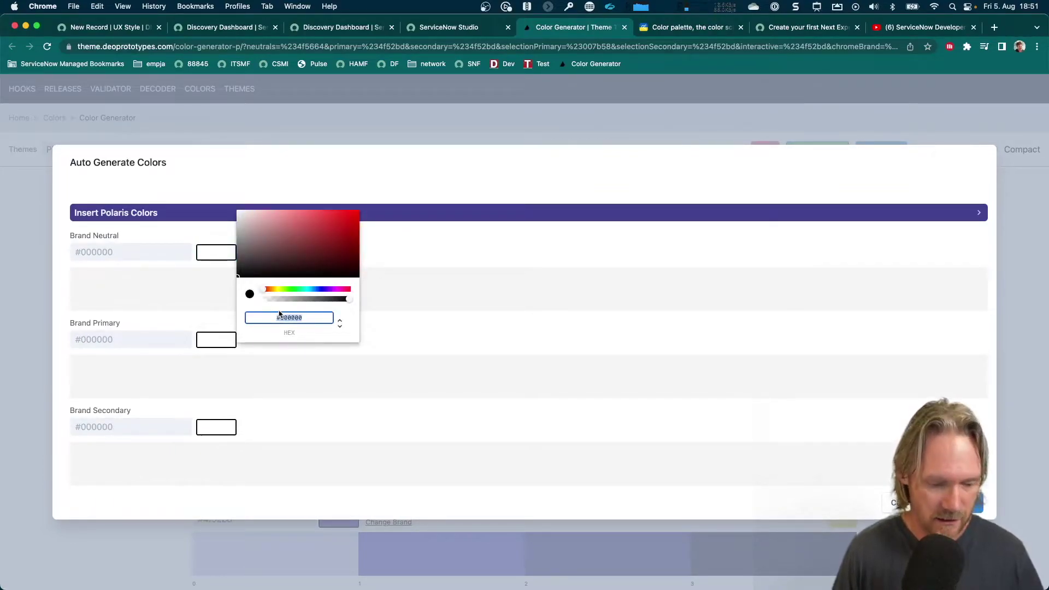
key("super+v")
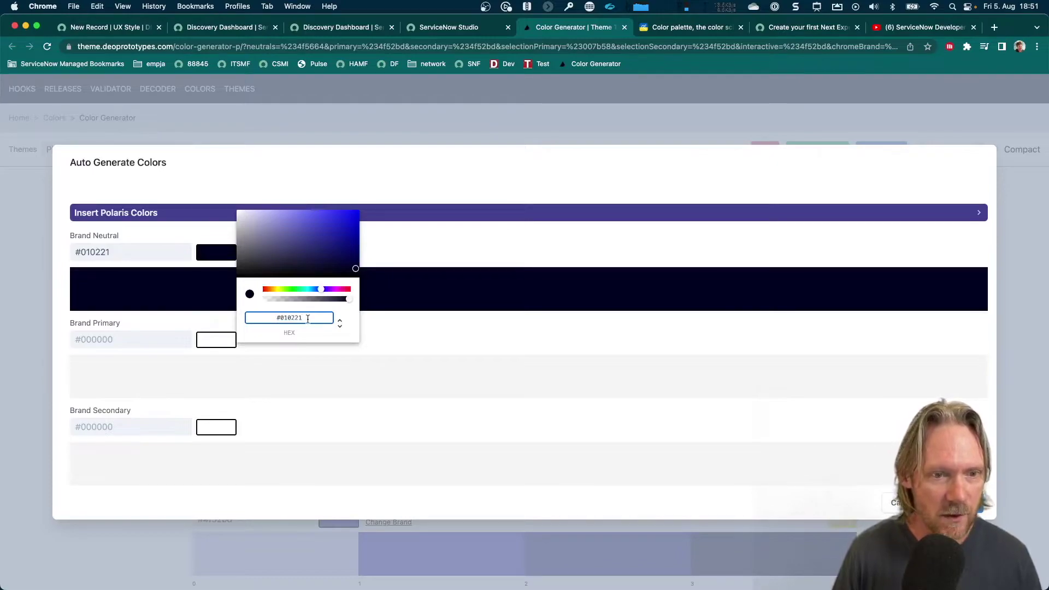
Copy teal #0a7373 from the RockON palette and set it as Brand Primary
left_click(692, 27)
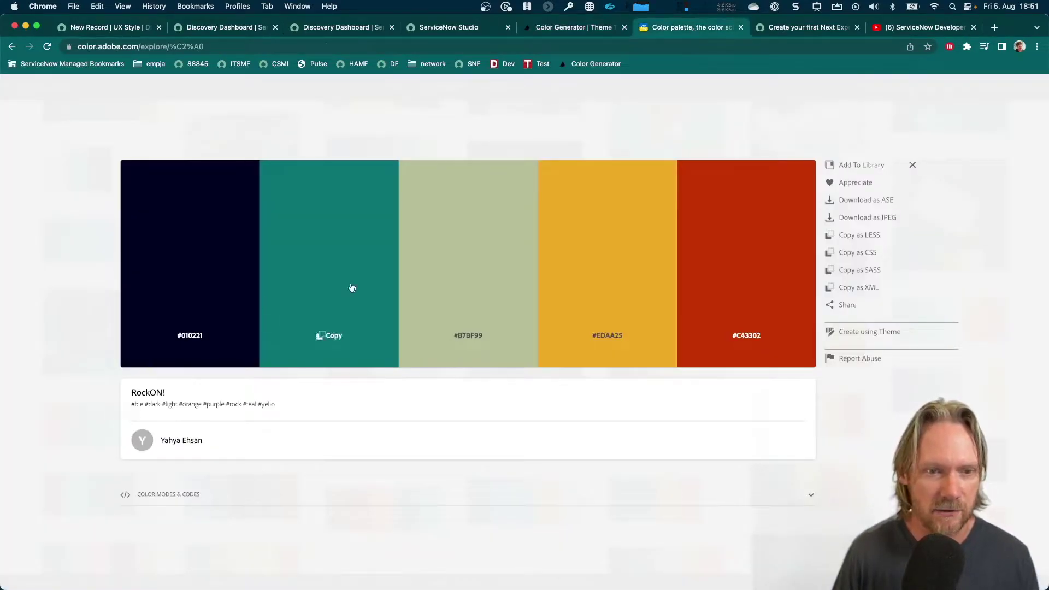
left_click(344, 261)
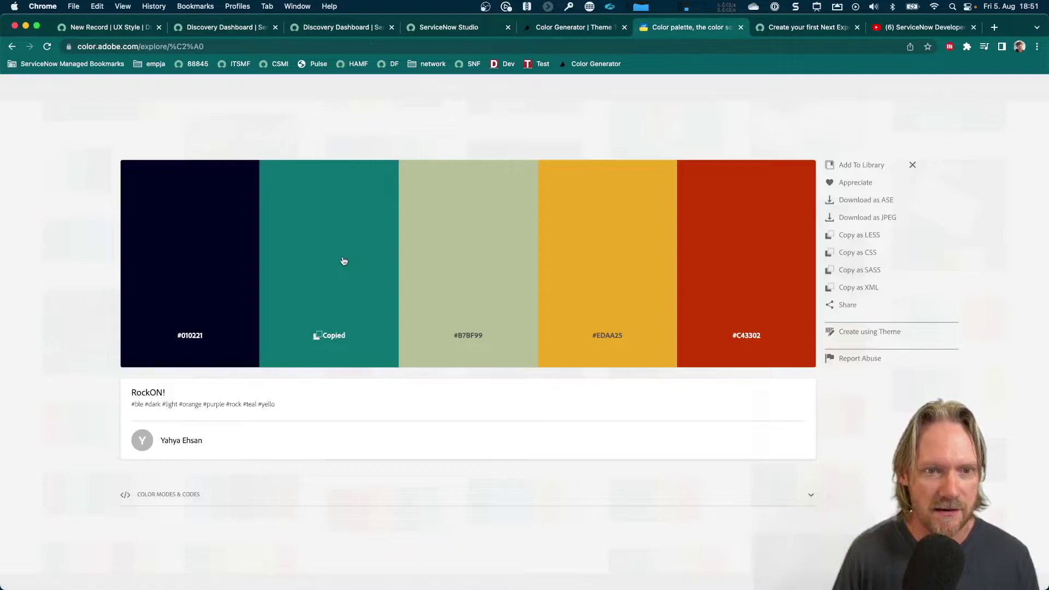
left_click(568, 28)
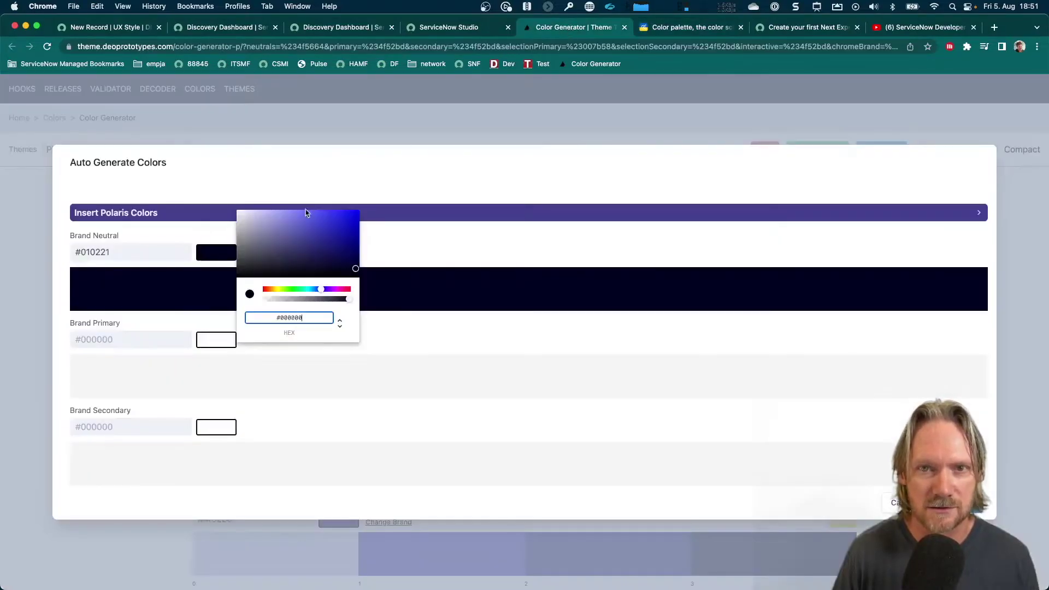
left_click(215, 340)
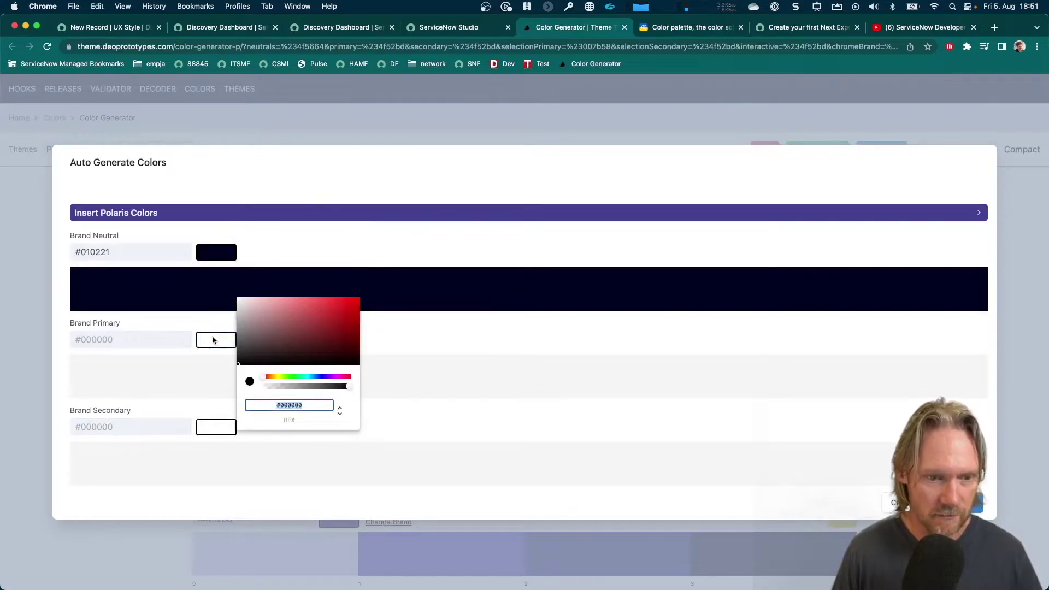
key("super+v")
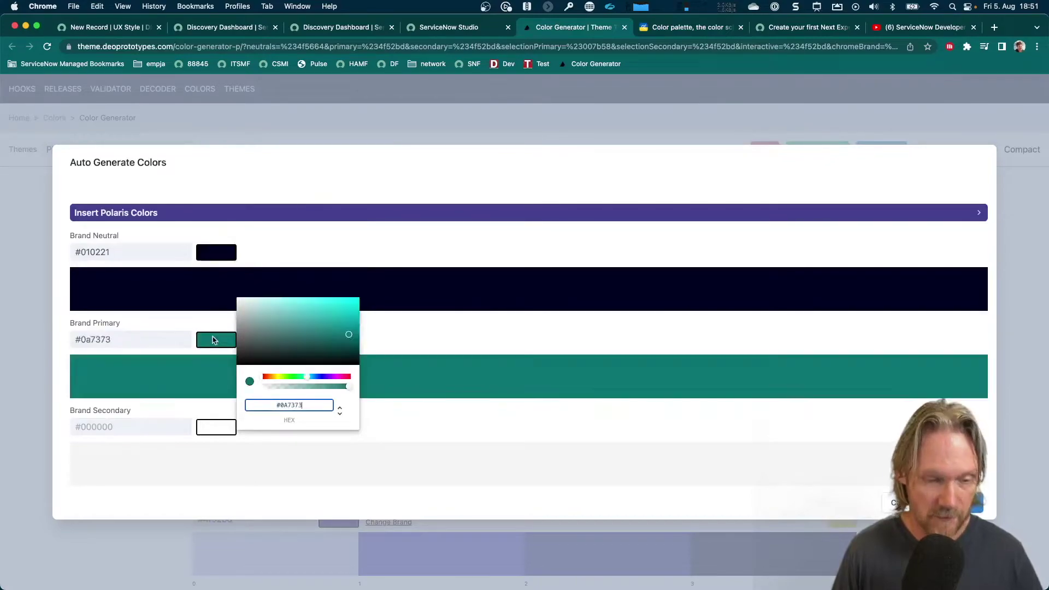
Set Brand Secondary to sage #b7bf99 and generate the theme palettes
left_click(697, 31)
left_click(472, 274)
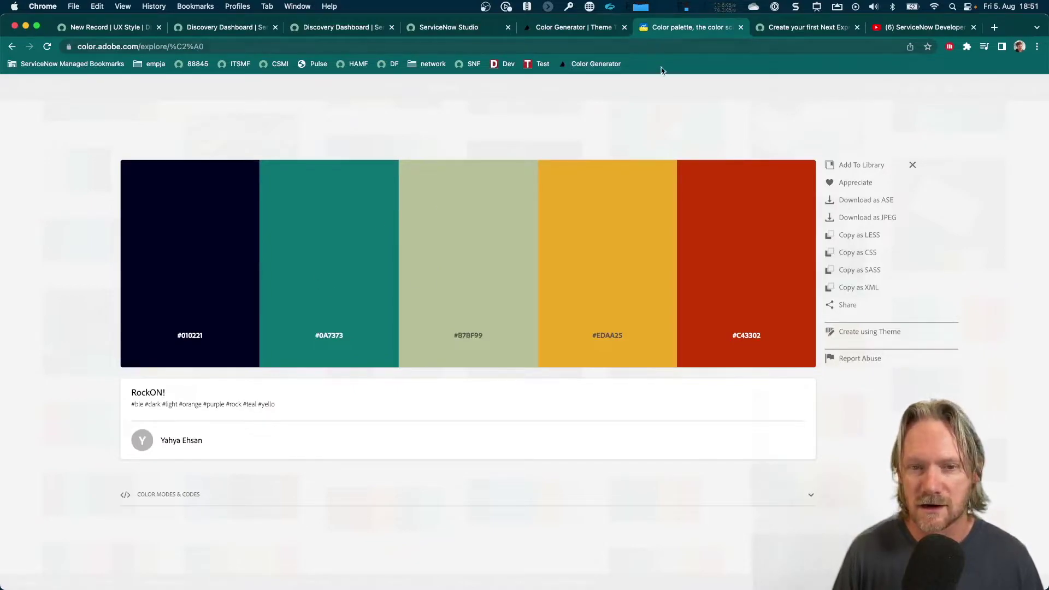
left_click(581, 28)
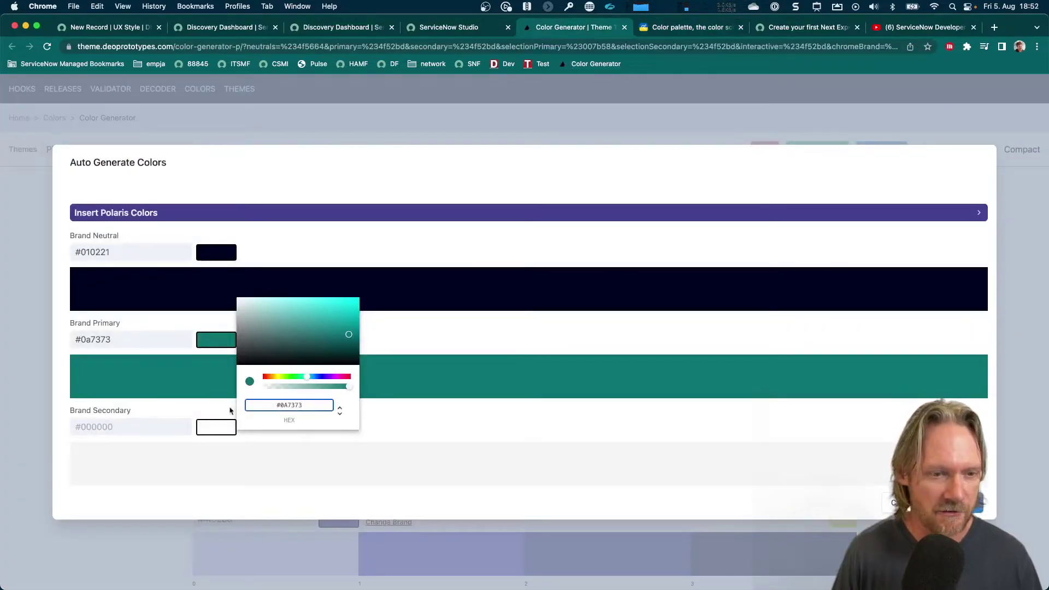
left_click(214, 432)
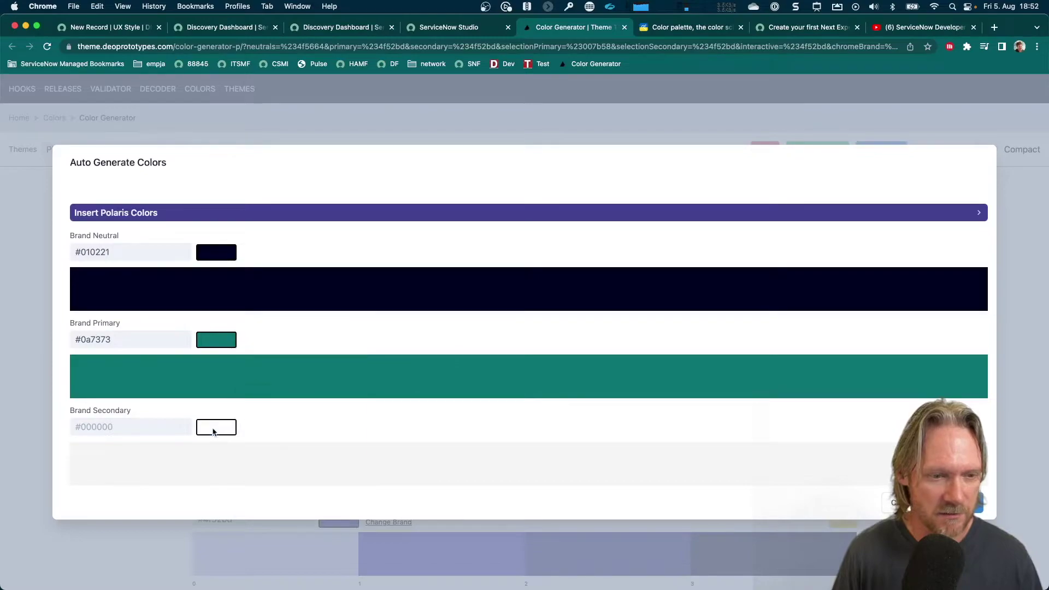
left_click(213, 432)
key("Tab")
key("super+v")
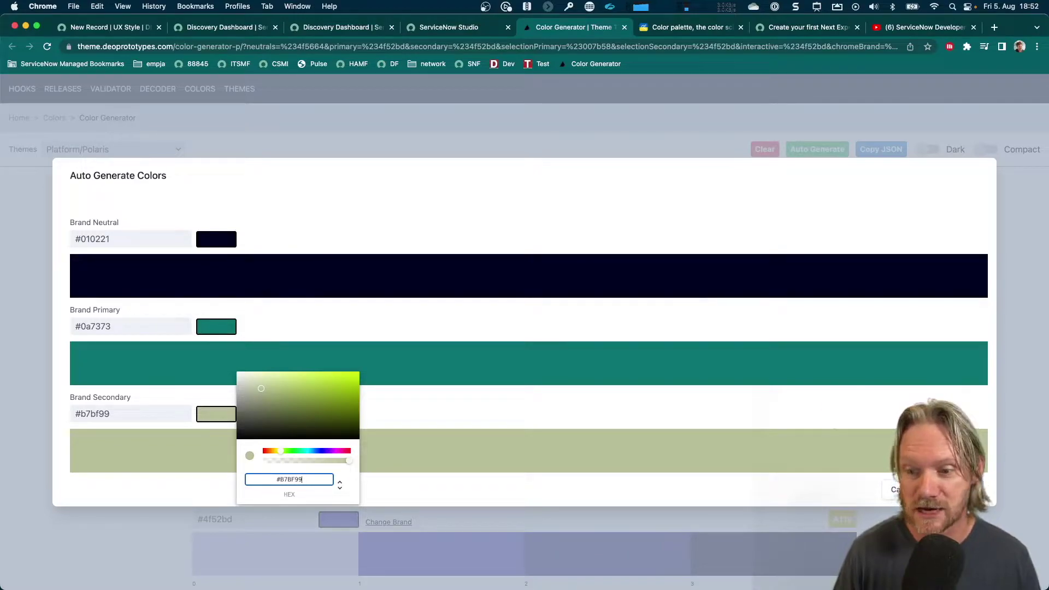
key("Escape")
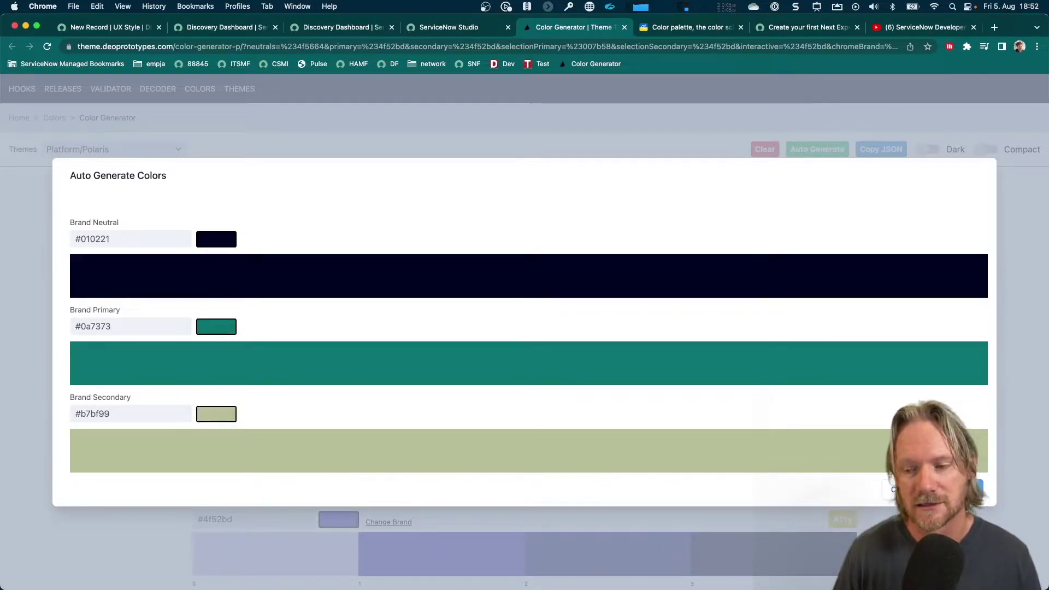
key("Return")
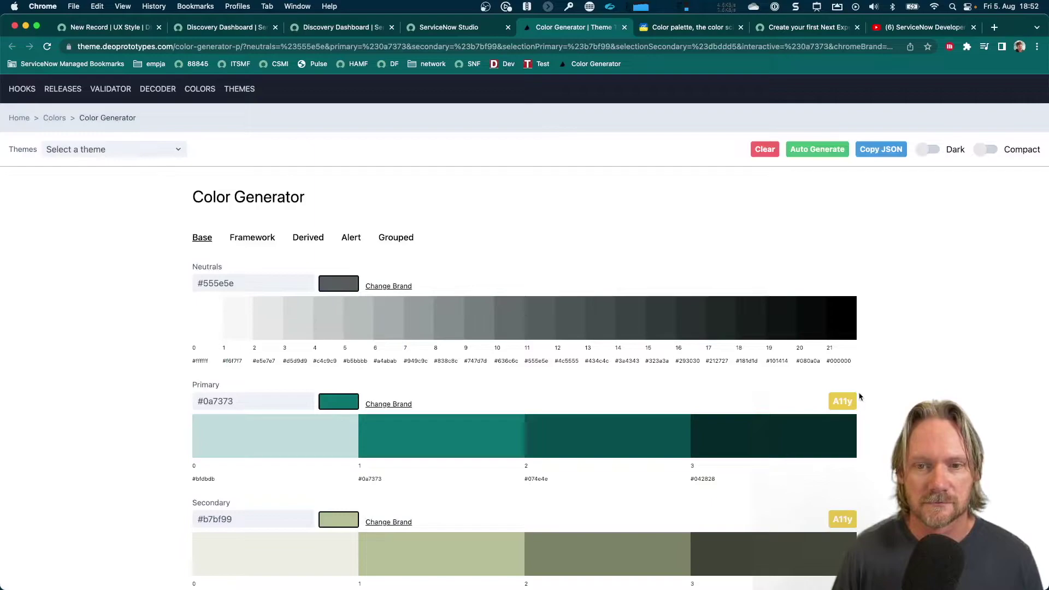
scroll(567, 328, "down", 3)
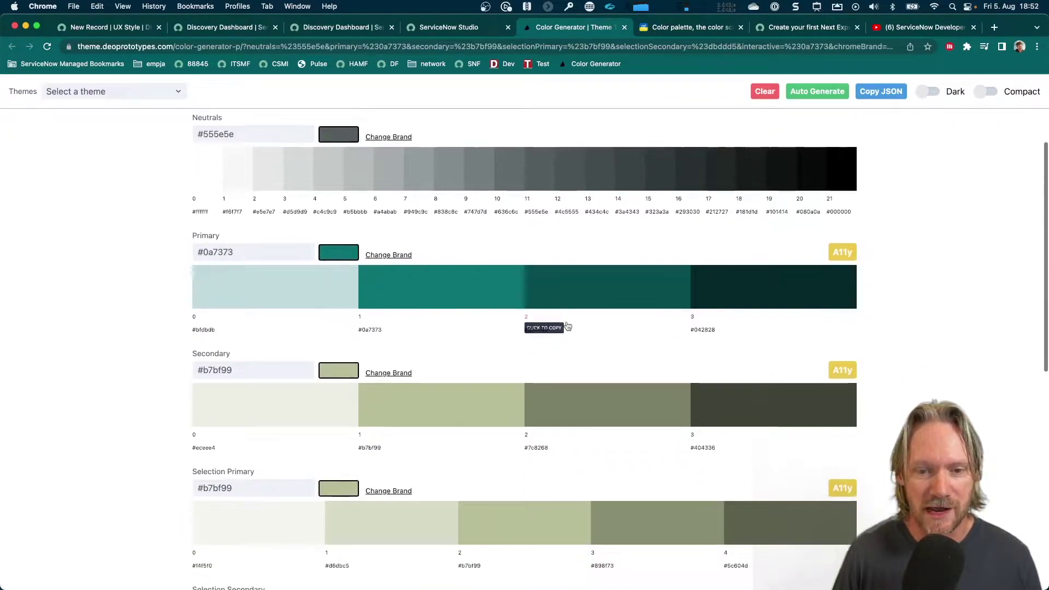
scroll(567, 326, "down", 6)
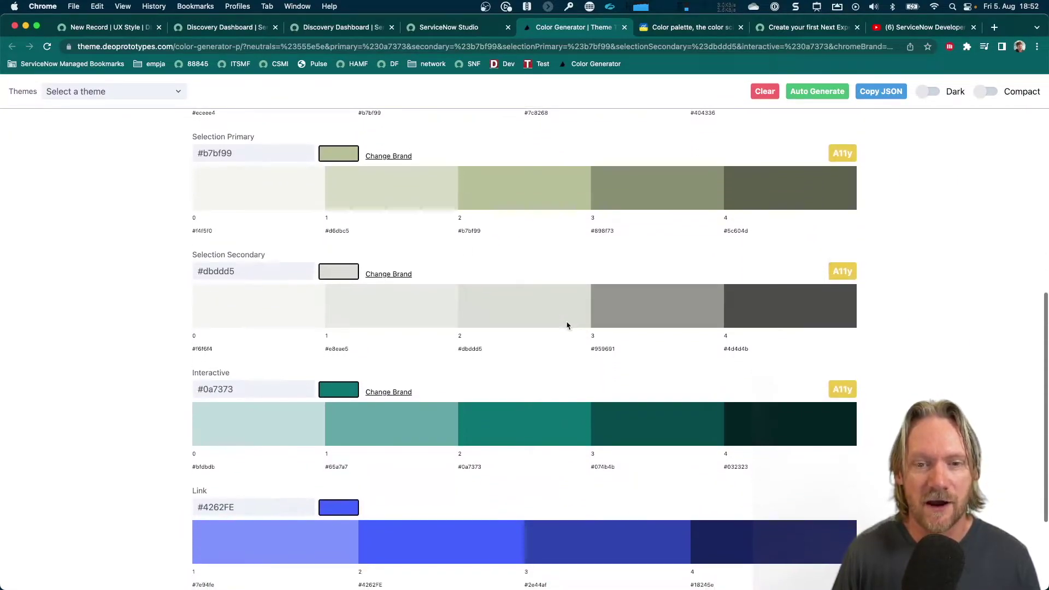
scroll(567, 326, "down", 3)
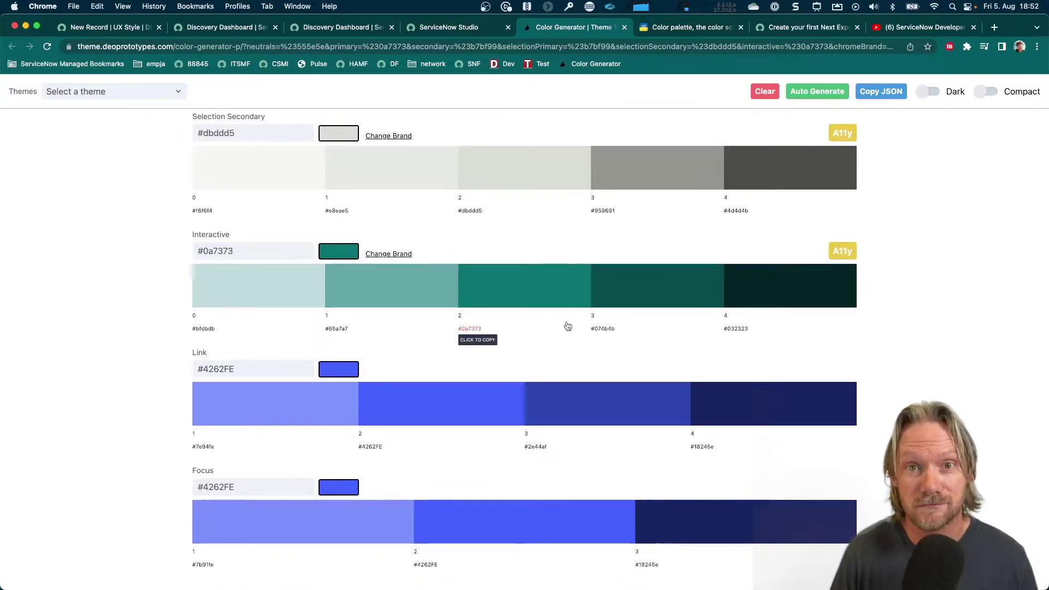
scroll(568, 326, "down", 1)
scroll(568, 326, "up", 1)
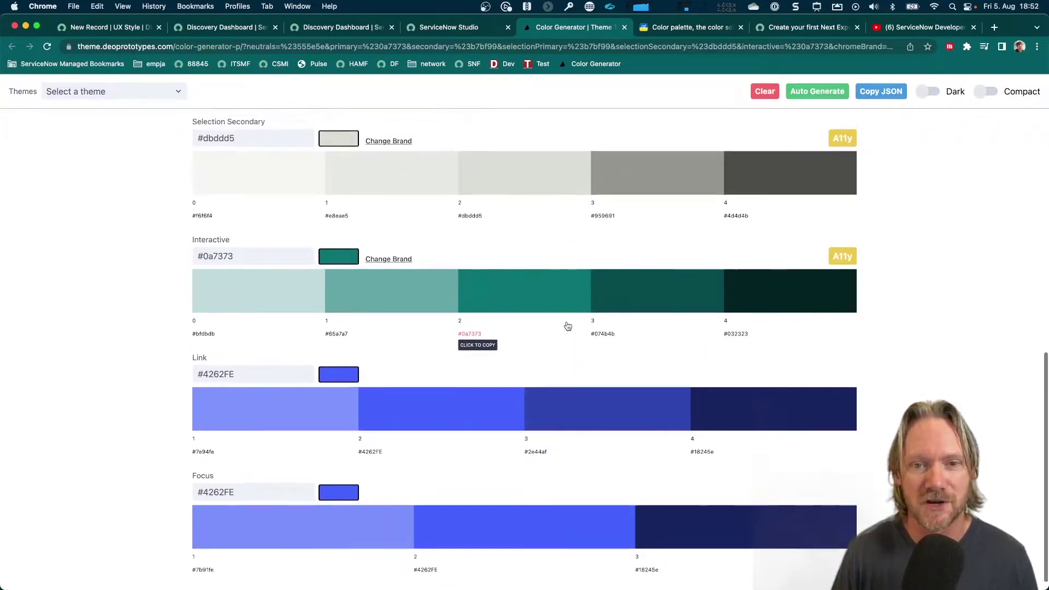
scroll(568, 326, "up", 7)
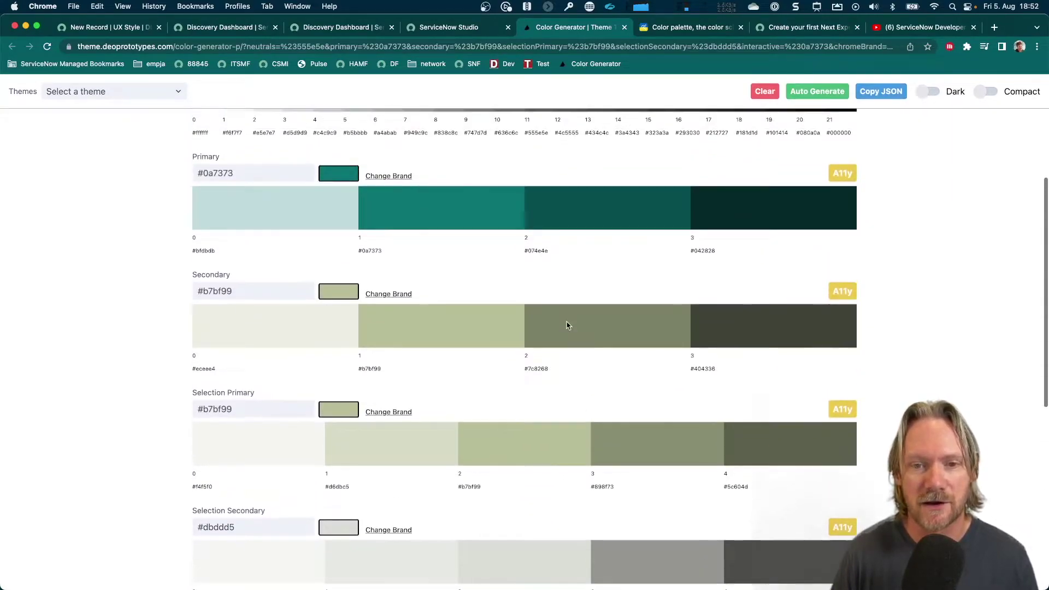
scroll(567, 325, "up", 1)
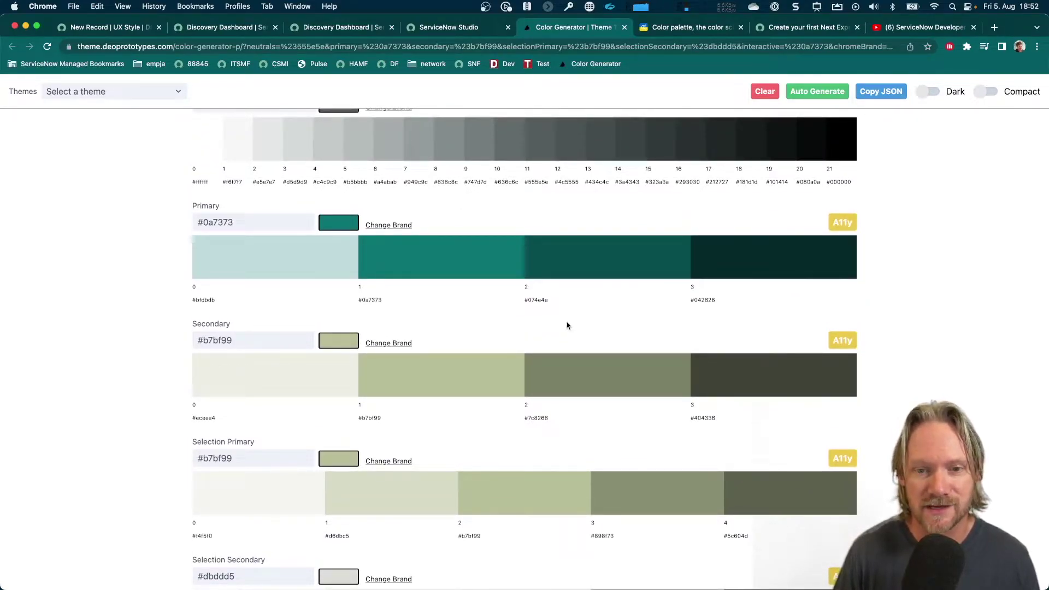
scroll(568, 326, "up", 4)
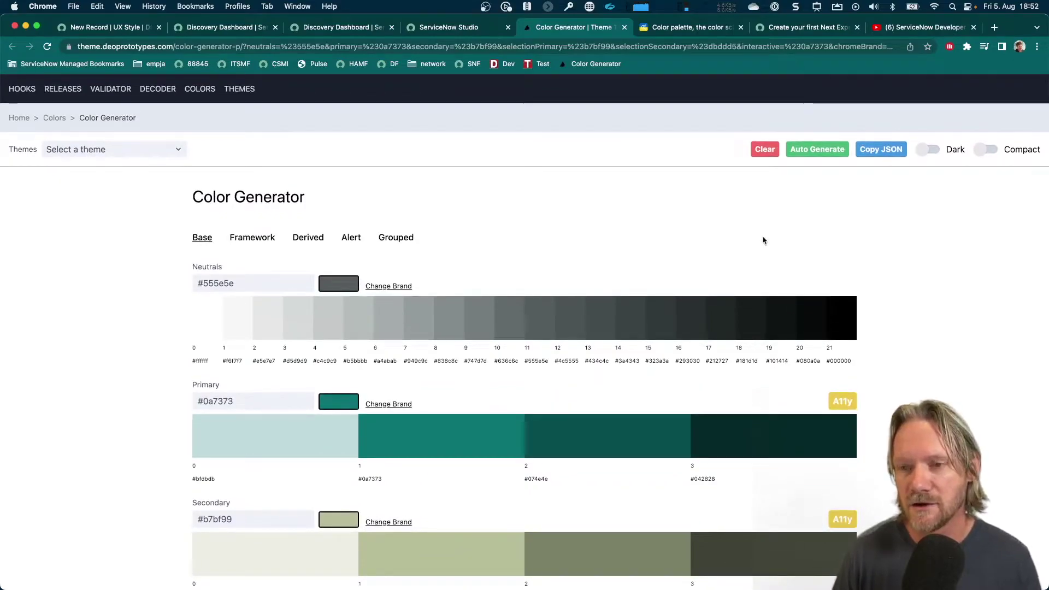
Copy the generated theme JSON into VS Code's Untitled-3, about 219 lines, then minimize VS Code
left_click(875, 156)
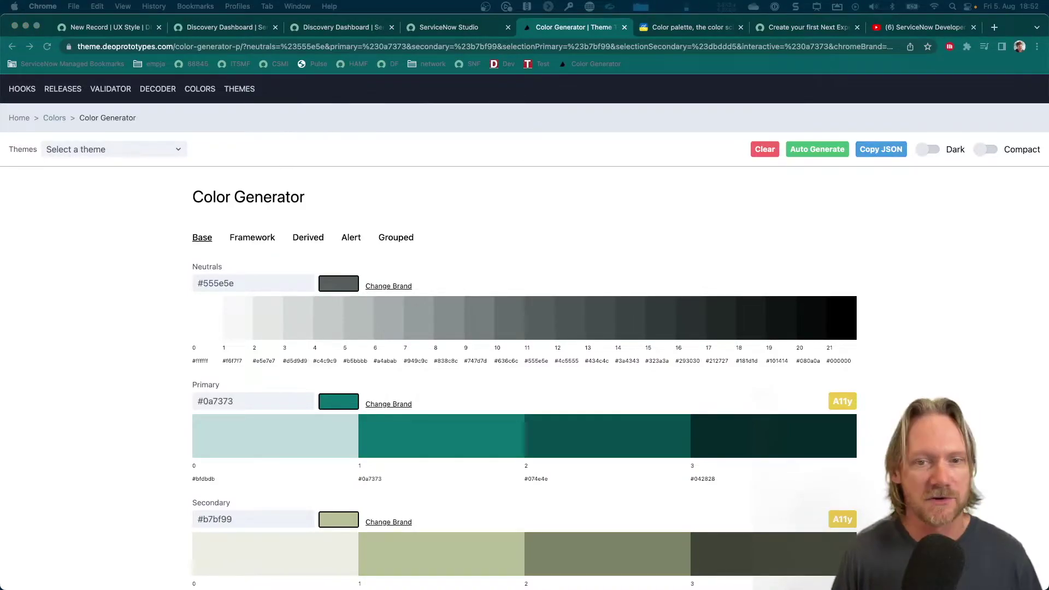
key("super+Tab")
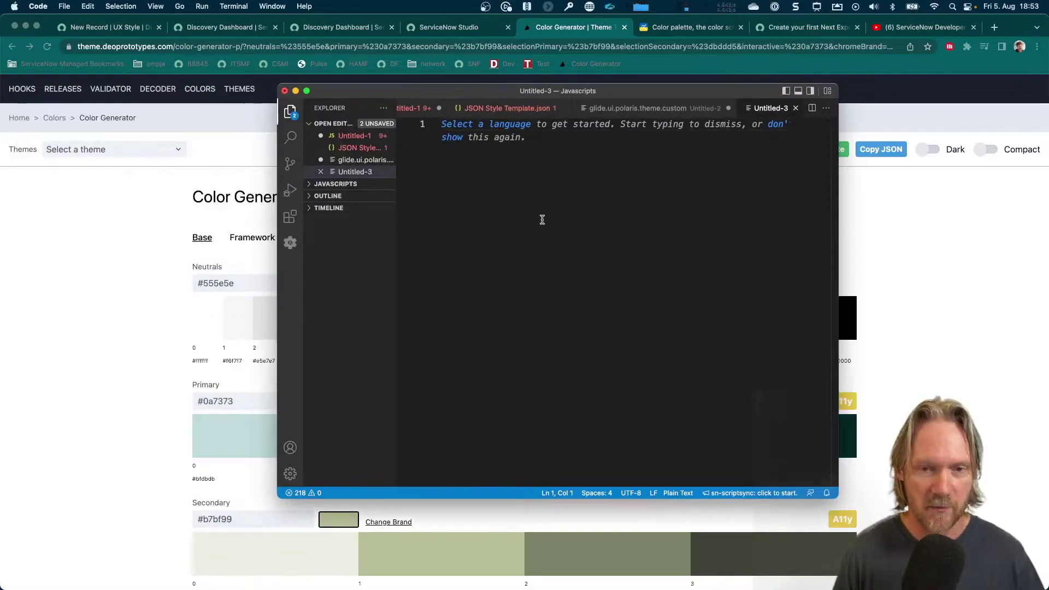
key("super+v")
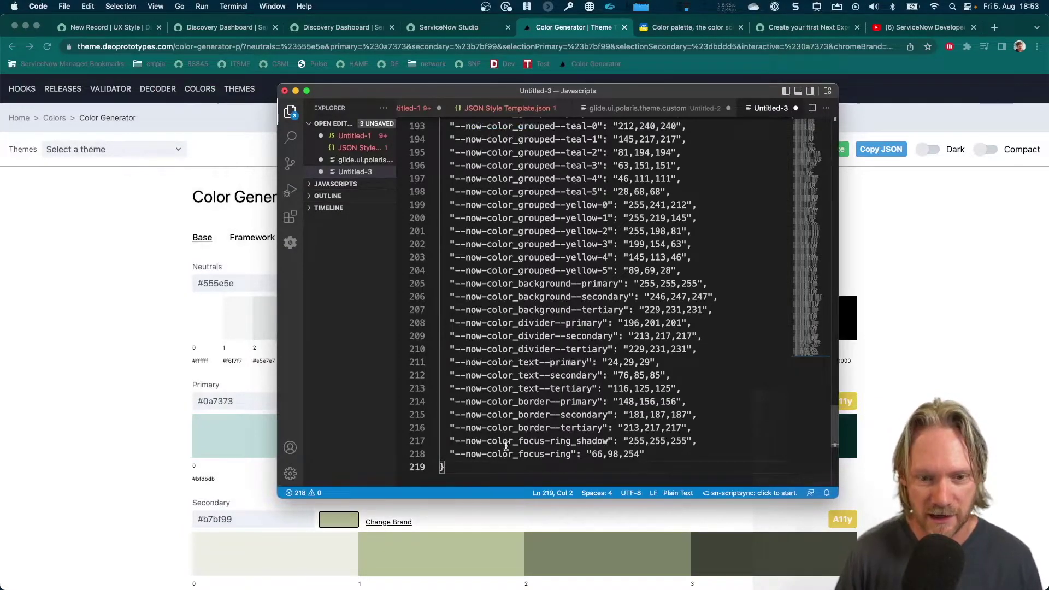
scroll(514, 429, "up", 3)
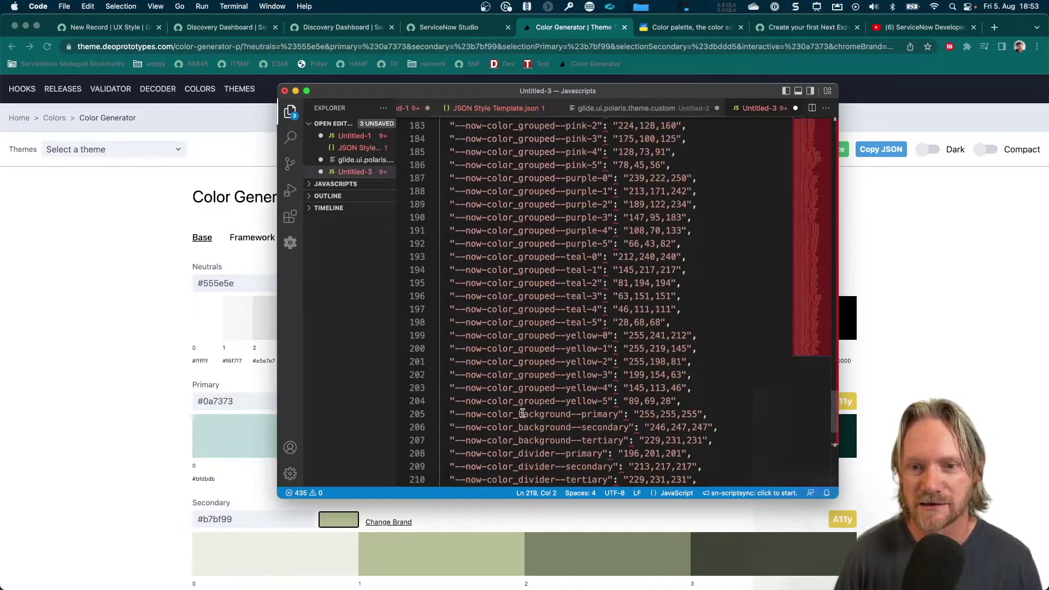
scroll(522, 414, "up", 10)
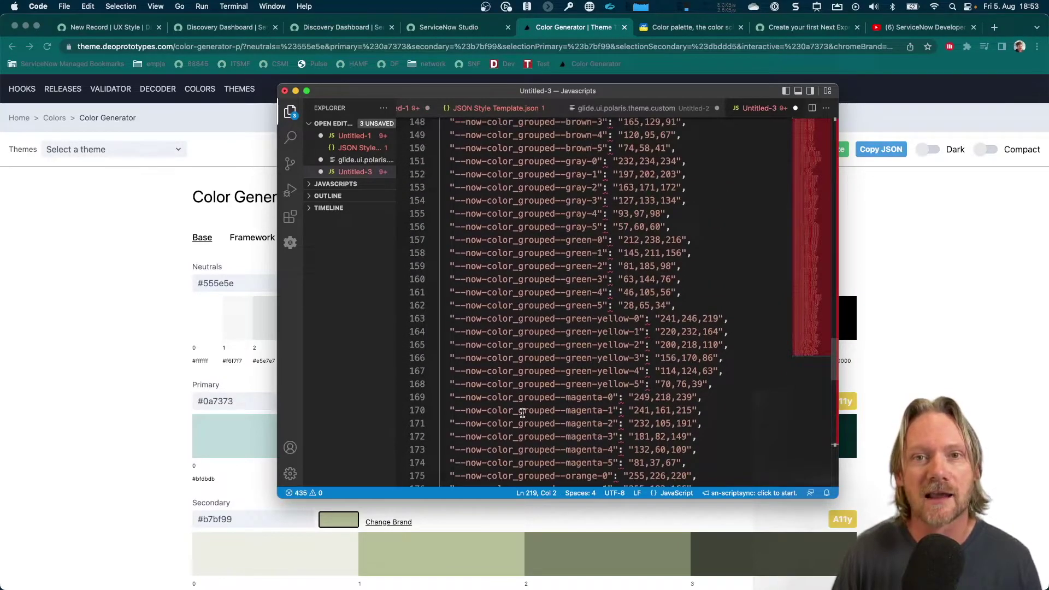
scroll(522, 414, "up", 8)
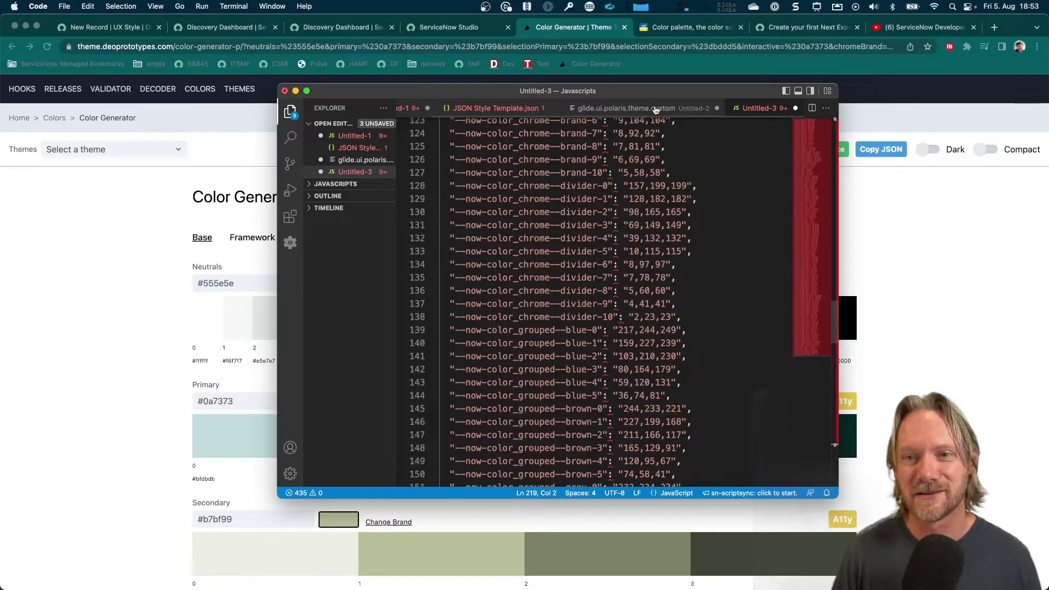
key("super+m")
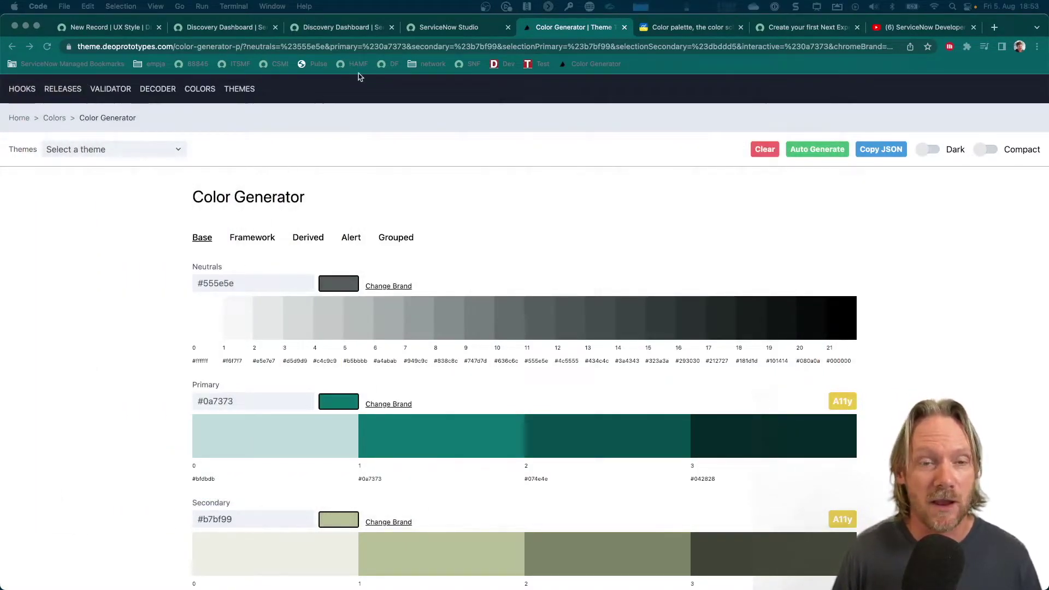
Compare the RockON palette with the new UX Style record form
left_click(109, 30)
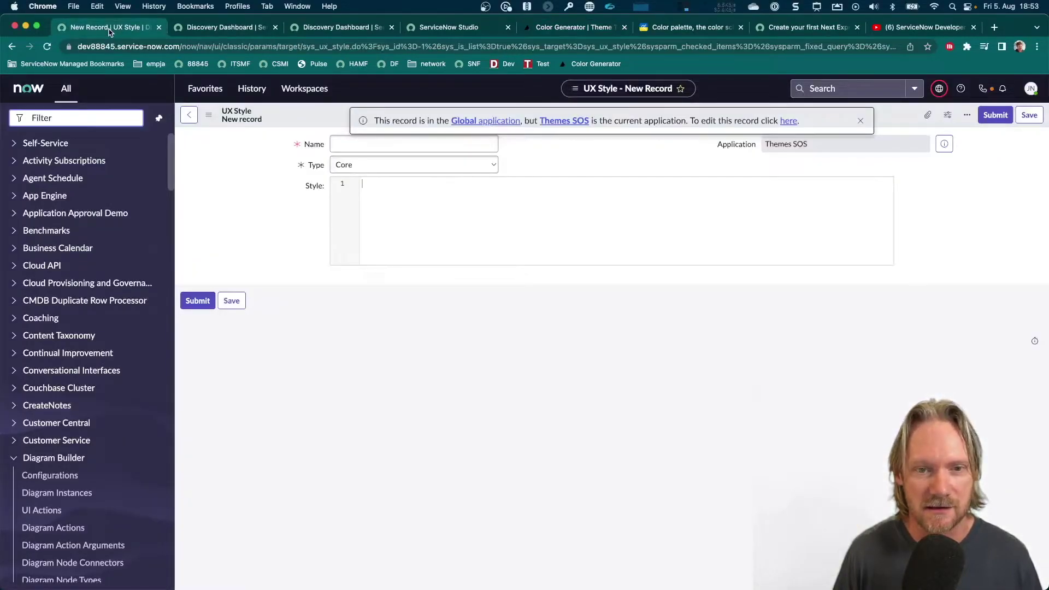
left_click(346, 145)
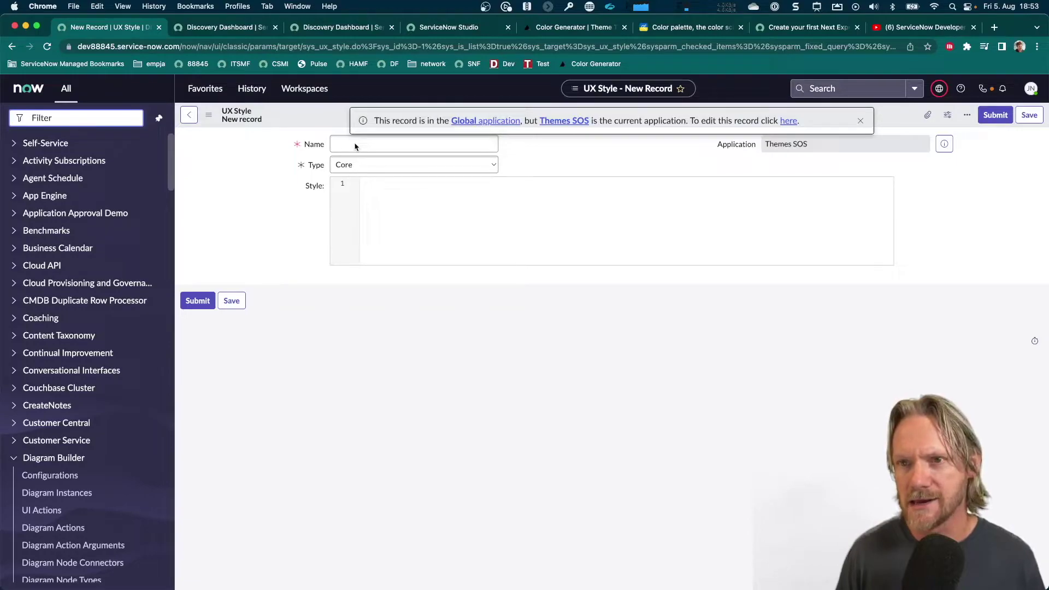
left_click(677, 29)
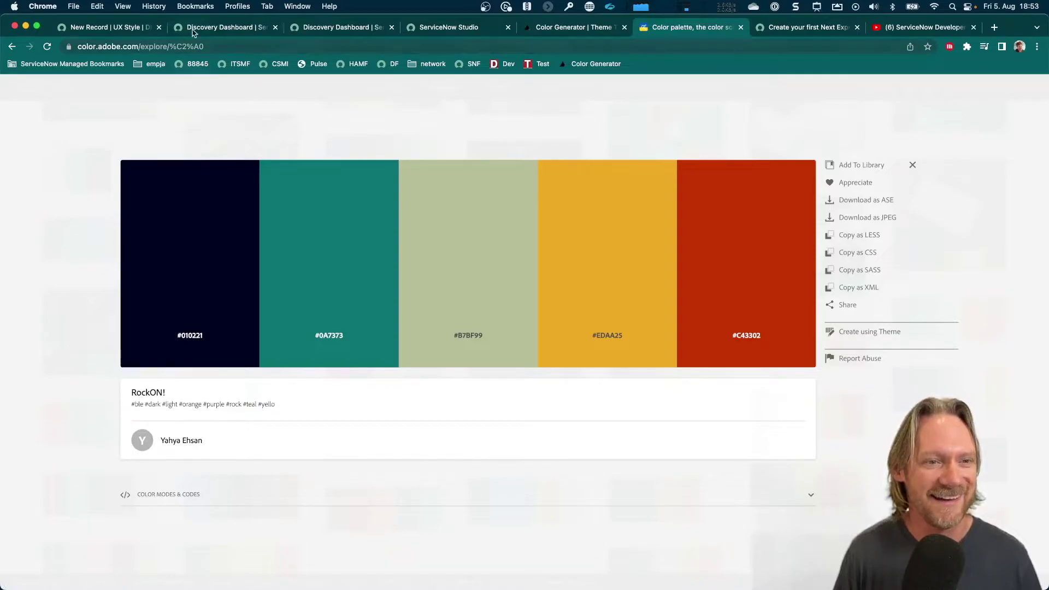
left_click(104, 27)
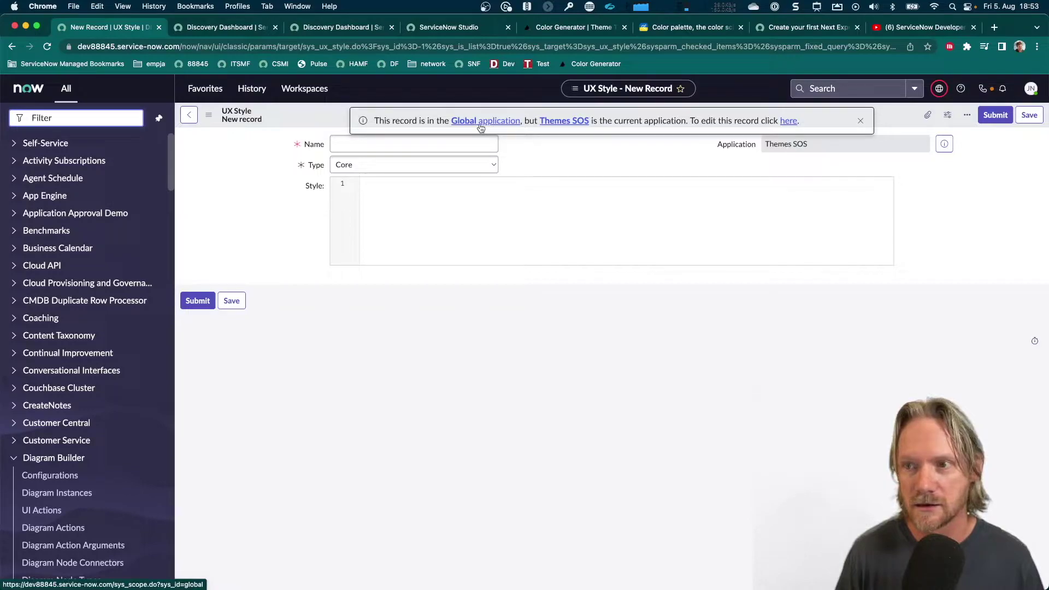
Dismiss the Global notice, name the style RockOn, keep type Core, and begin the Style definition
left_click(861, 120)
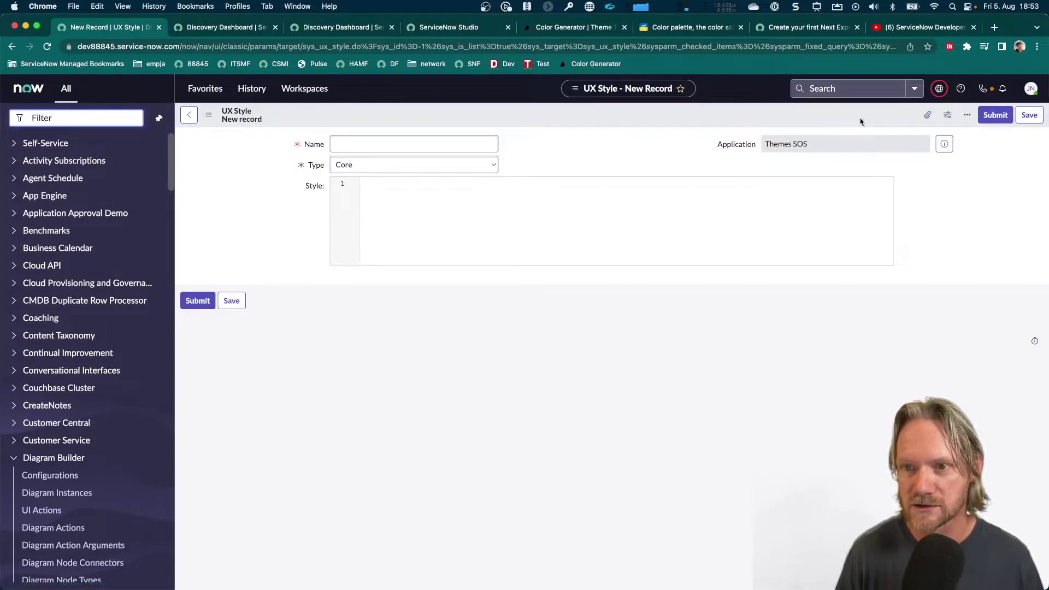
left_click(402, 143)
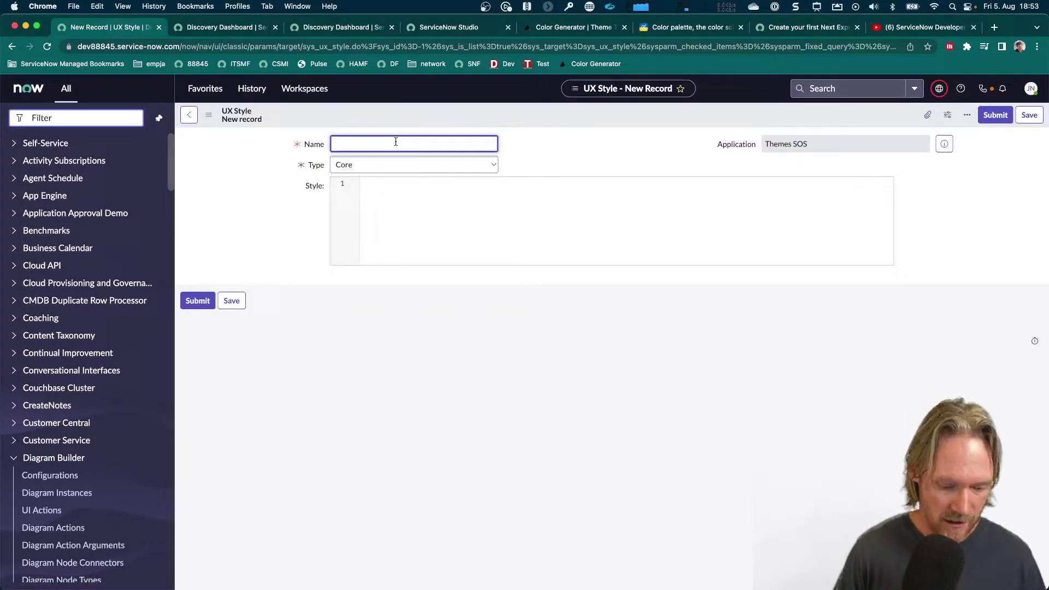
type("RockOn")
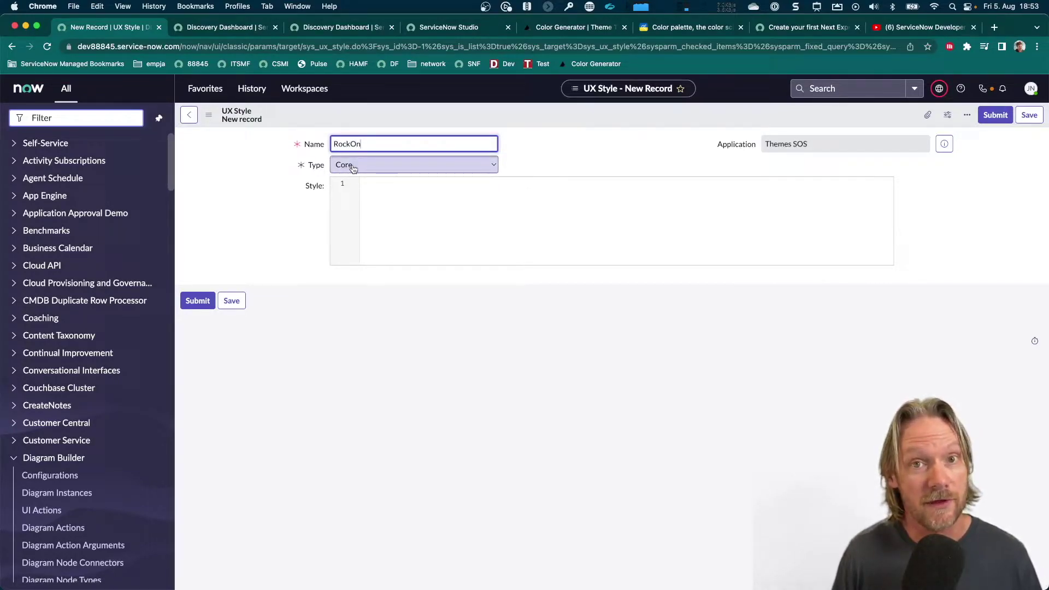
left_click(353, 165)
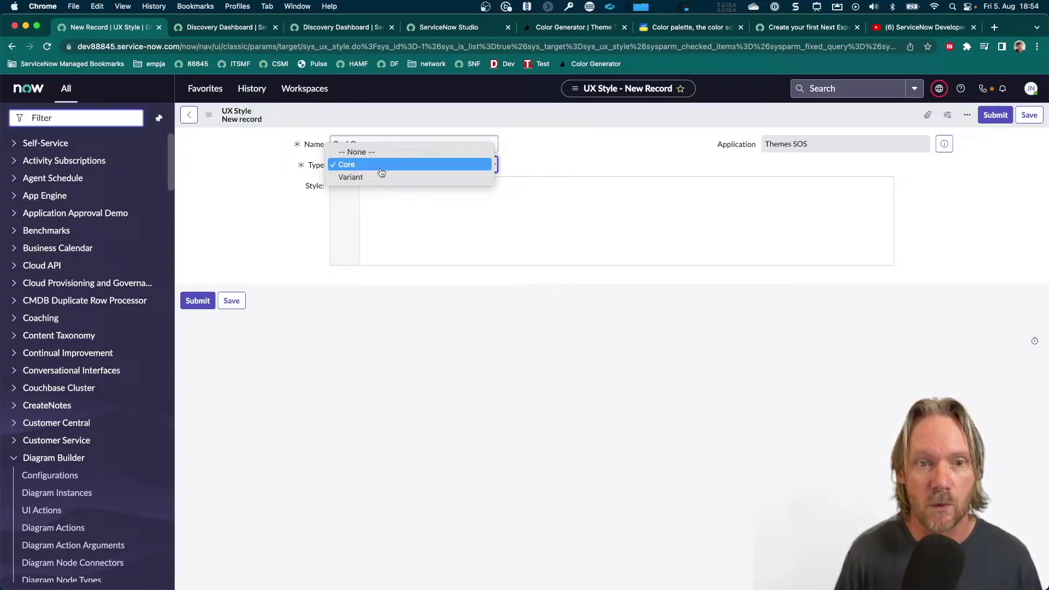
left_click(556, 169)
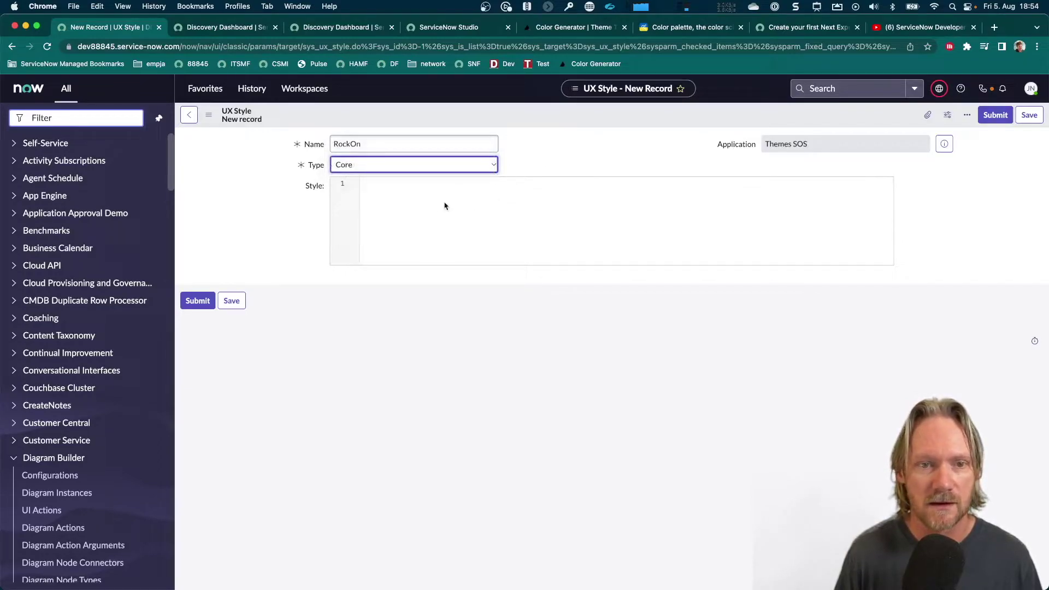
left_click(413, 197)
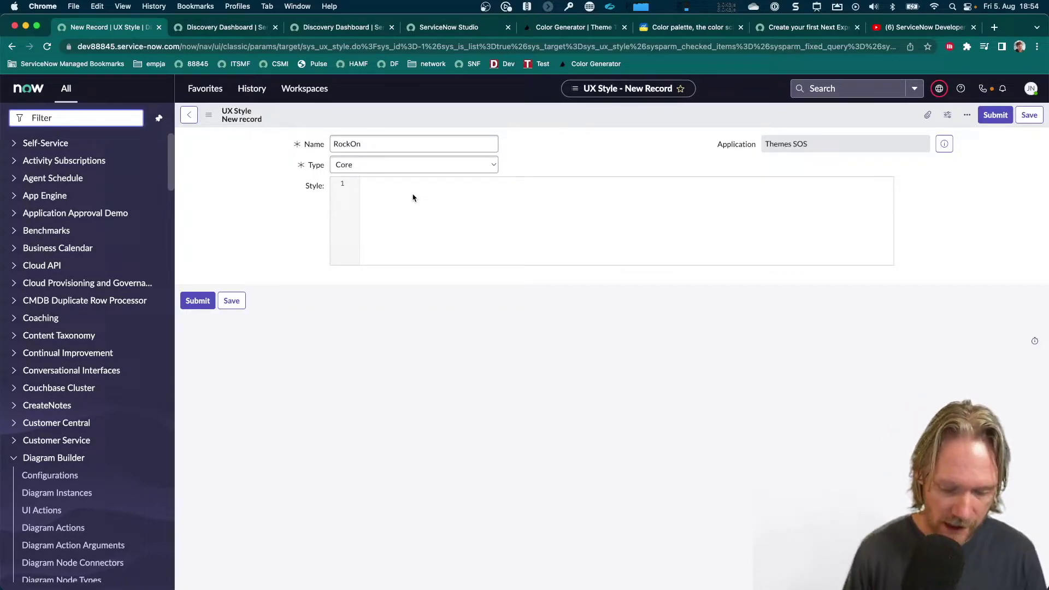
type("{")
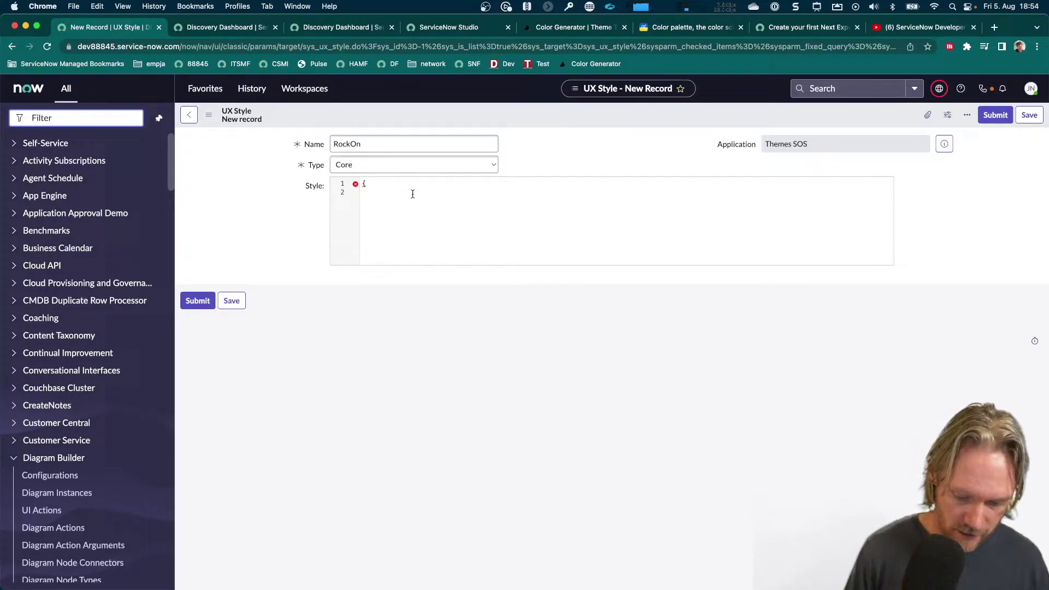
Wrap the Style definition in a "properties" key and paste the generated --now-color JSON
type("*")
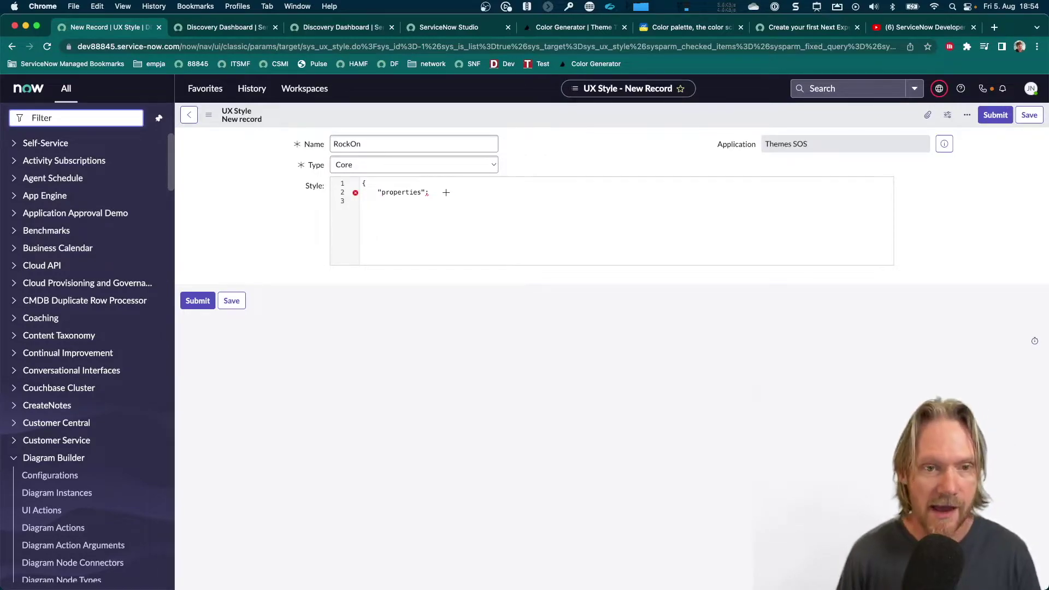
type("}")
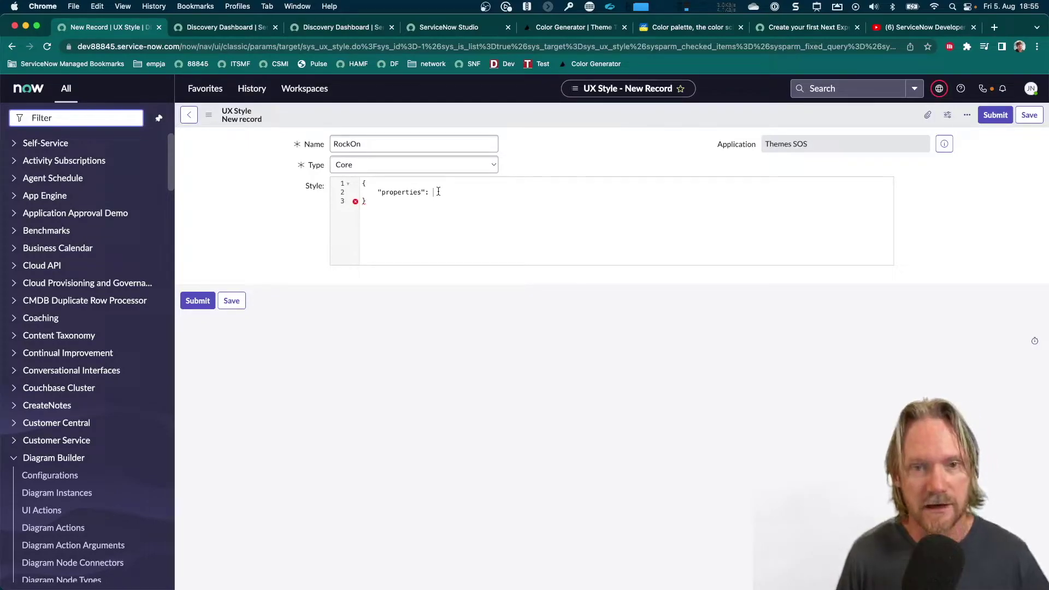
key("super+v")
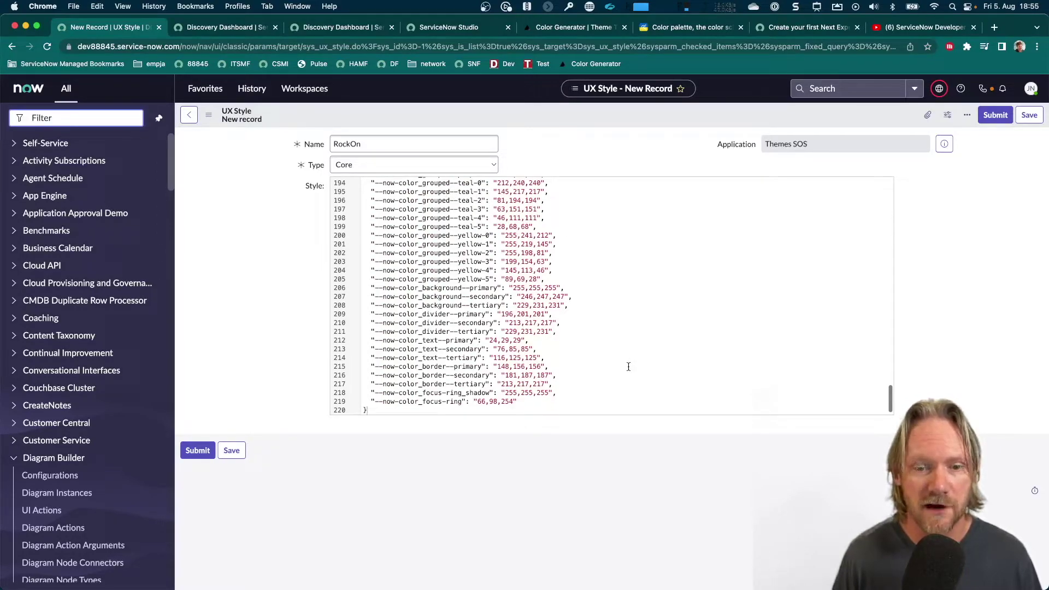
scroll(628, 367, "up", 20)
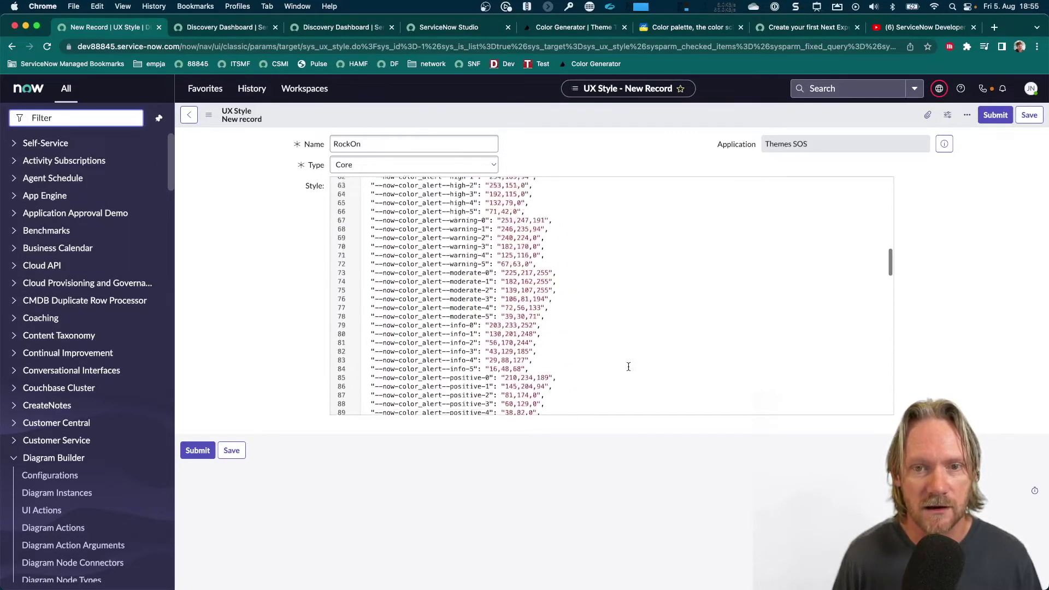
scroll(629, 367, "up", 5)
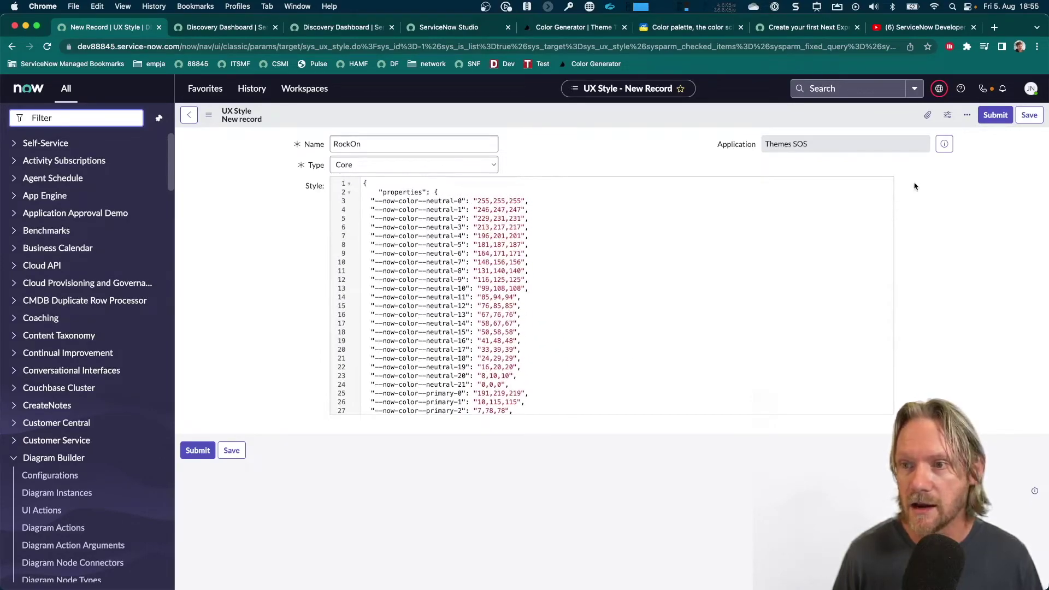
Save the RockOn style, then go to the UX Themes list and start a new theme
left_click(1029, 117)
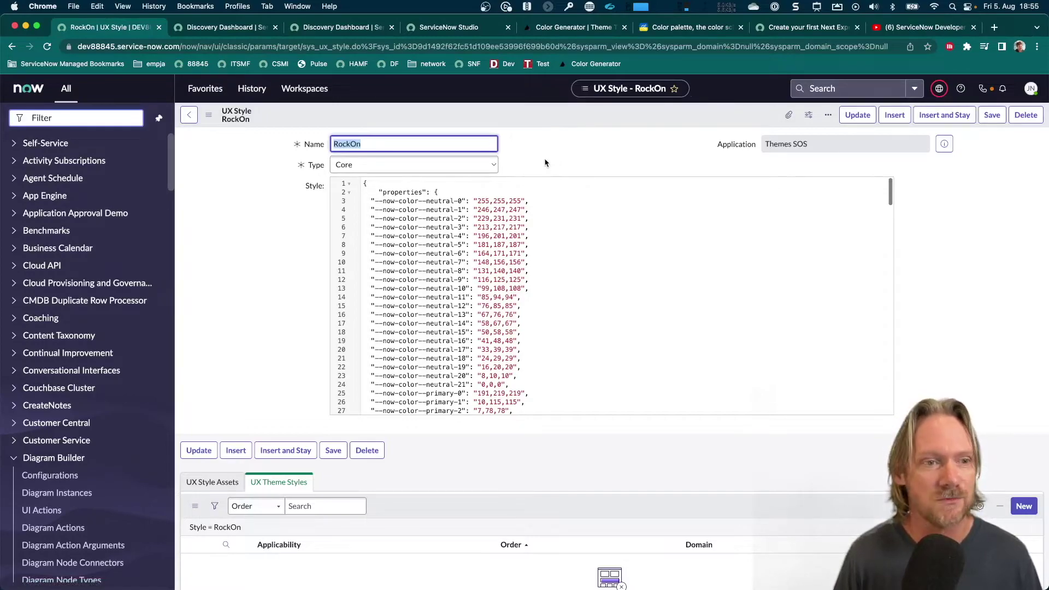
left_click(73, 118)
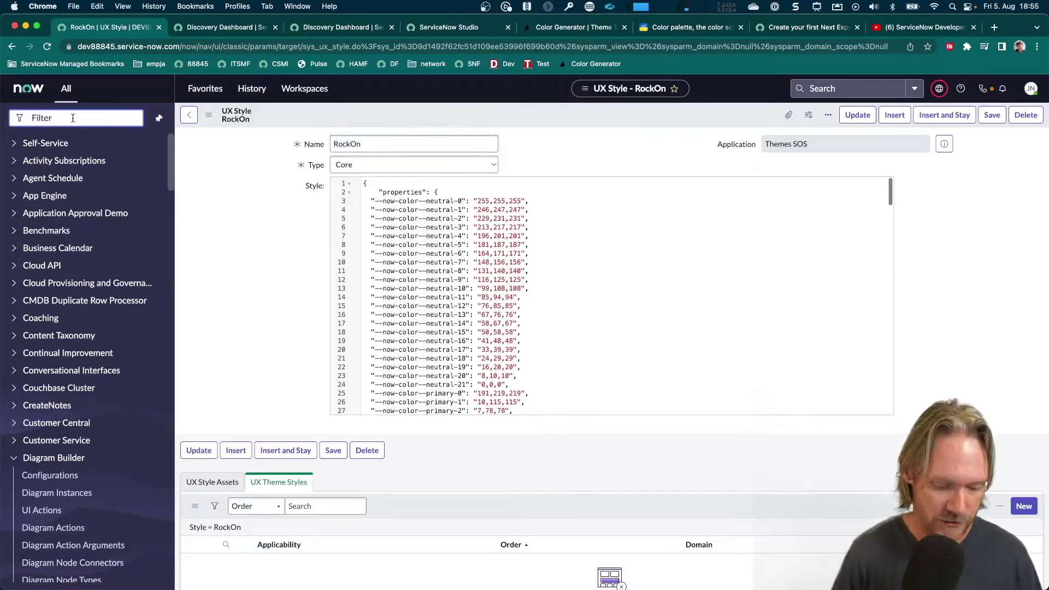
type("themes")
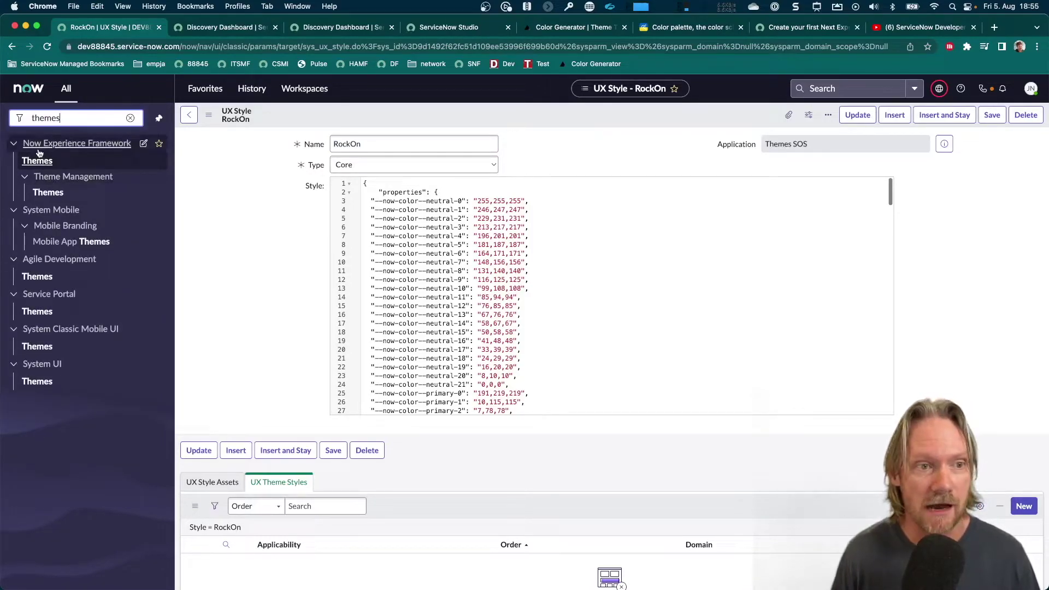
left_click(53, 194)
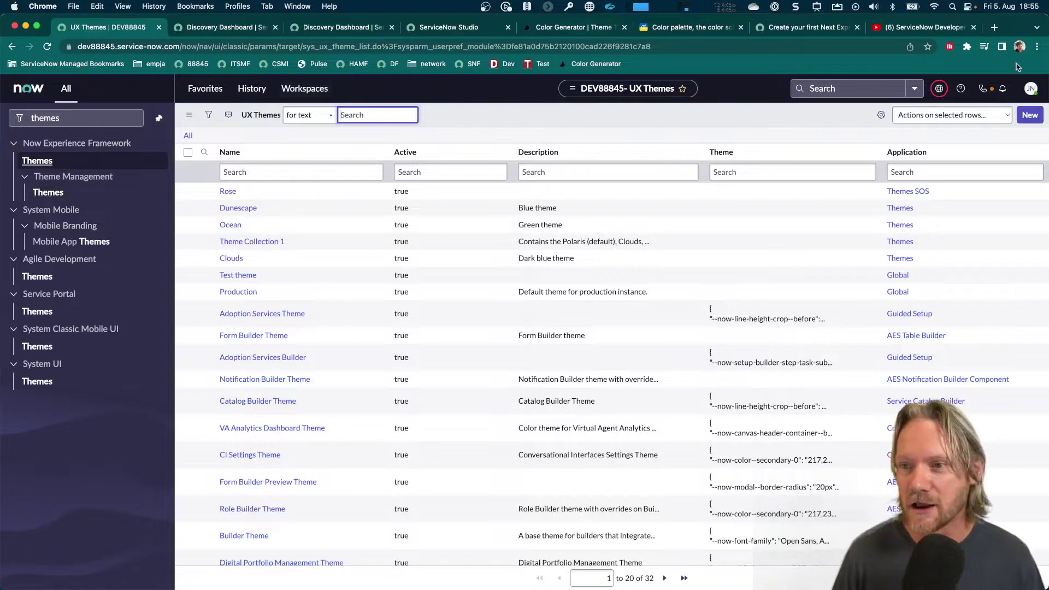
left_click(1030, 116)
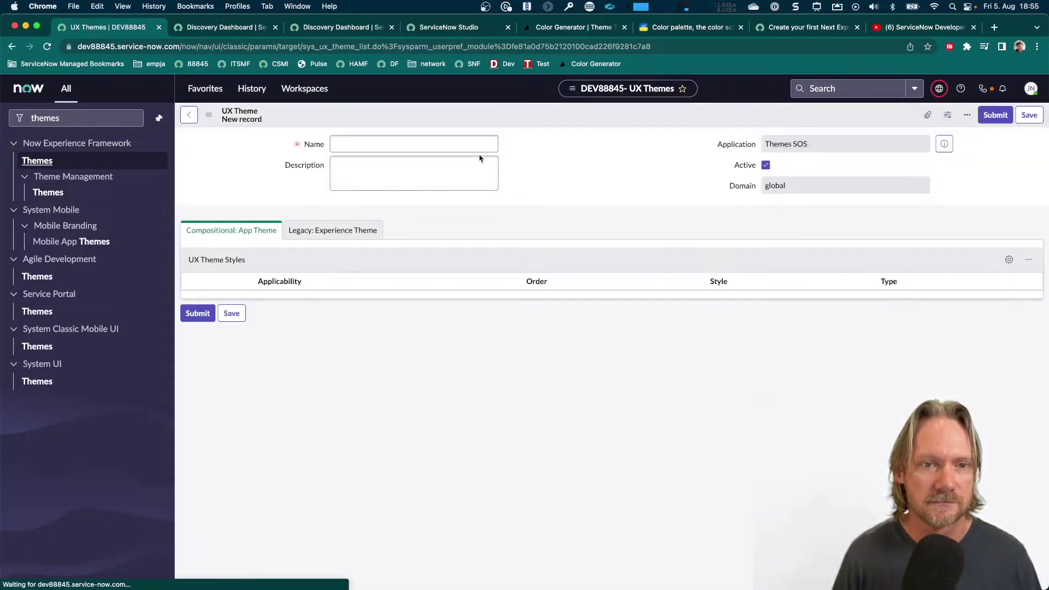
Save a UX Theme named RockOn with description 'This theme rocks!'
left_click(391, 143)
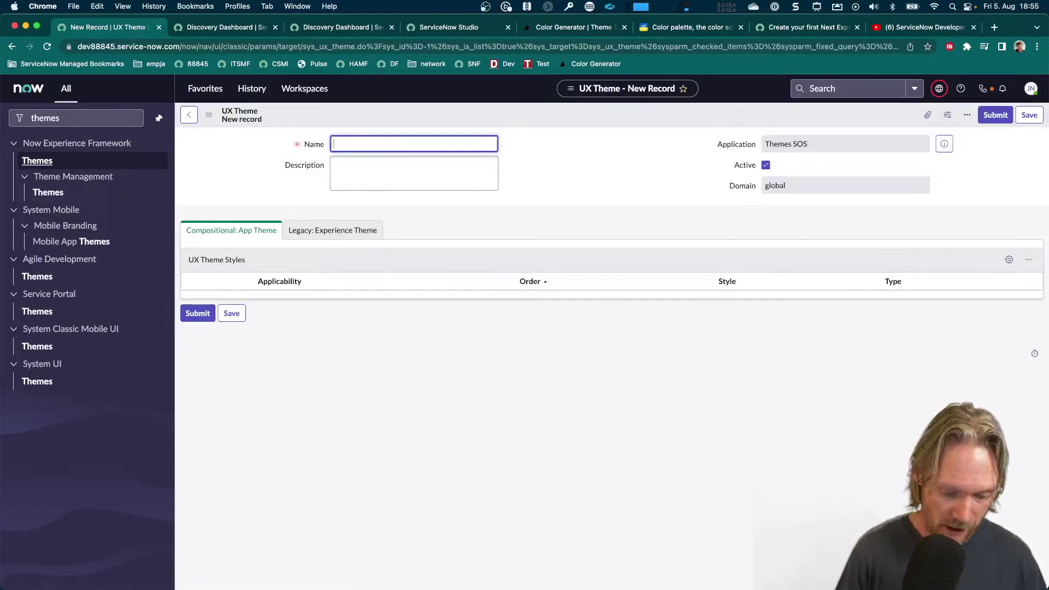
type("RockOn")
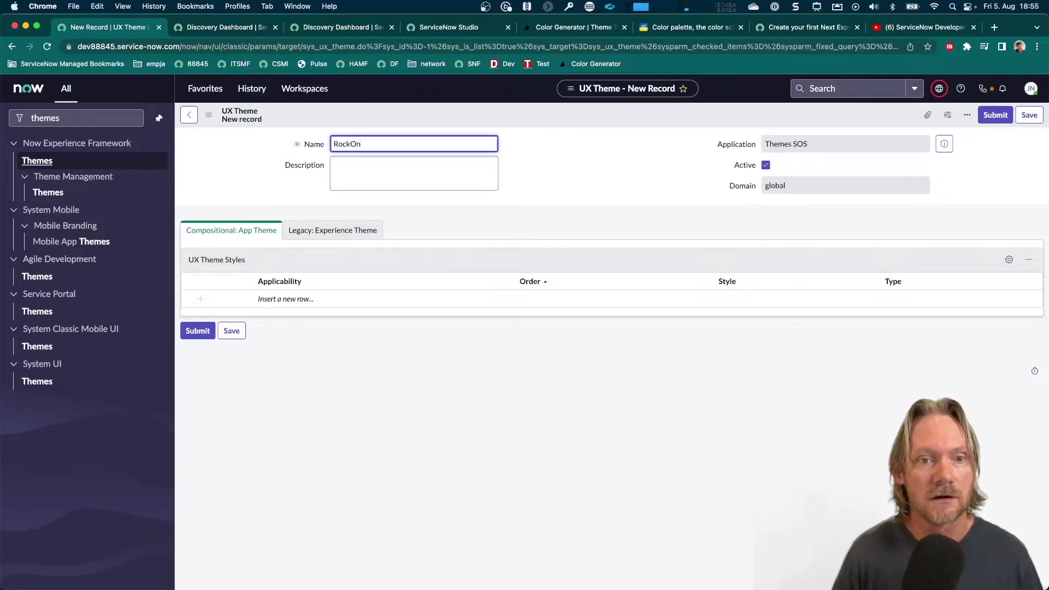
left_click(382, 171)
type("T")
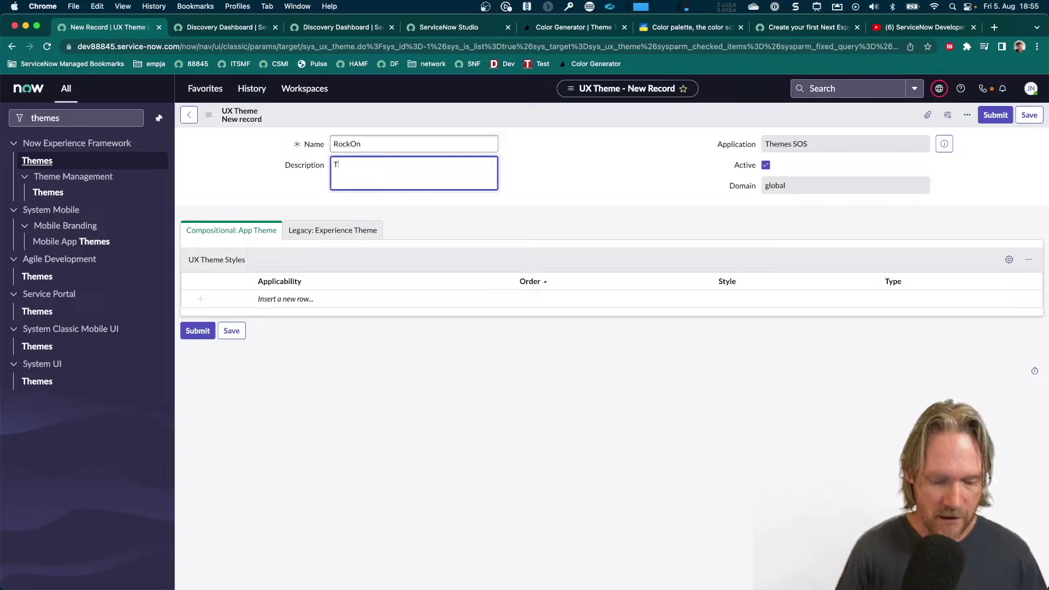
type("his the")
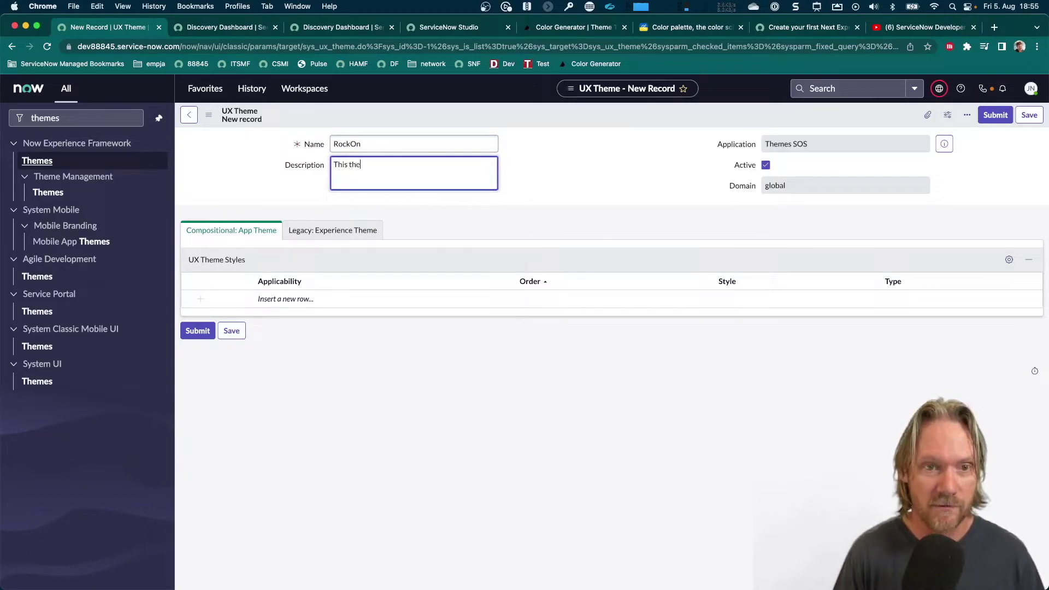
type("me rocks!")
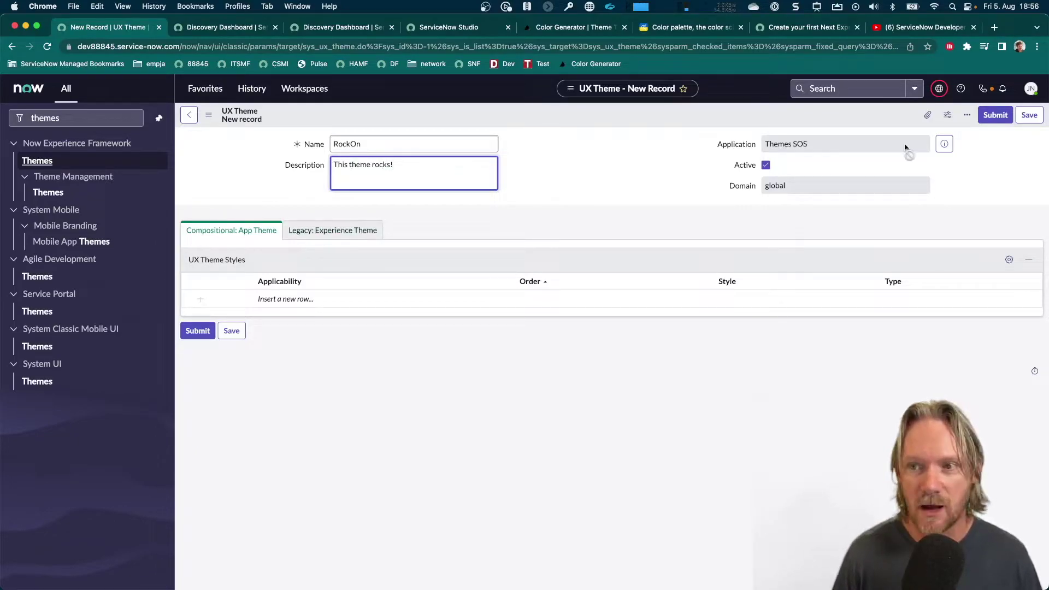
left_click(1029, 115)
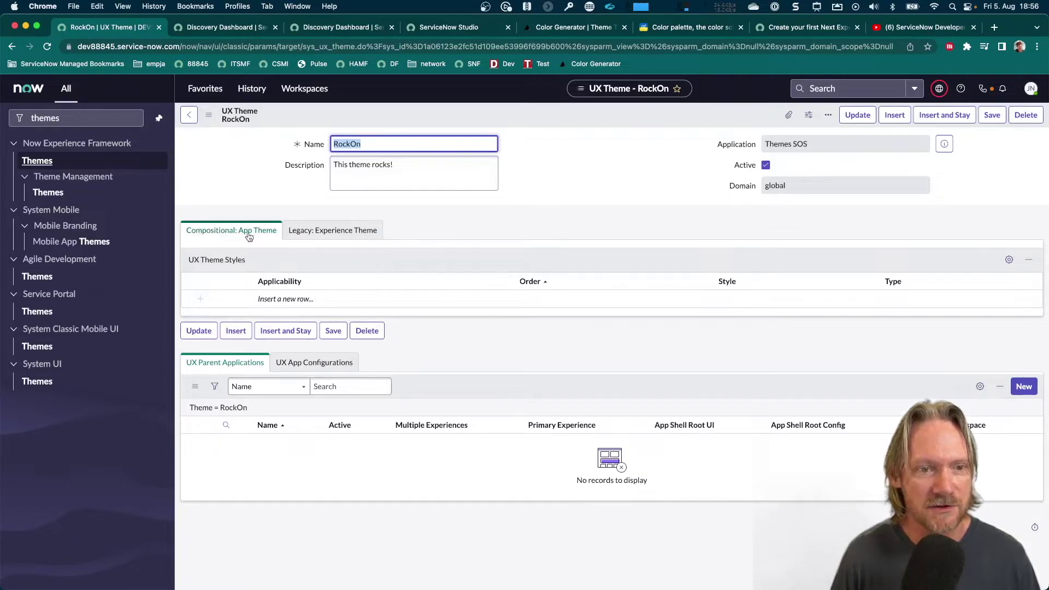
left_click(309, 300)
Add a theme style row with order 0 and style RockOn
left_click(309, 299)
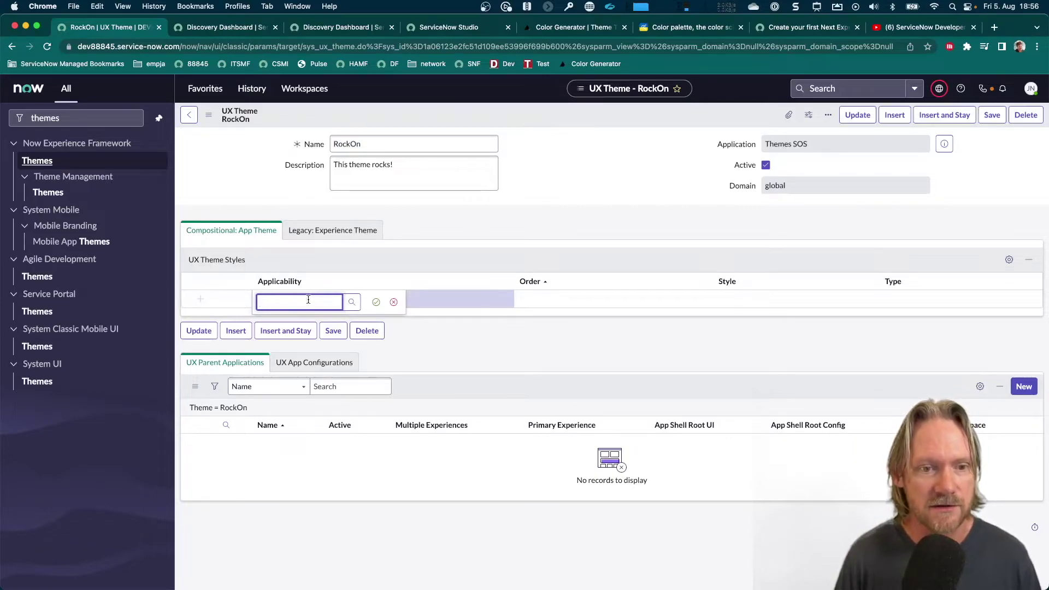
key("Tab")
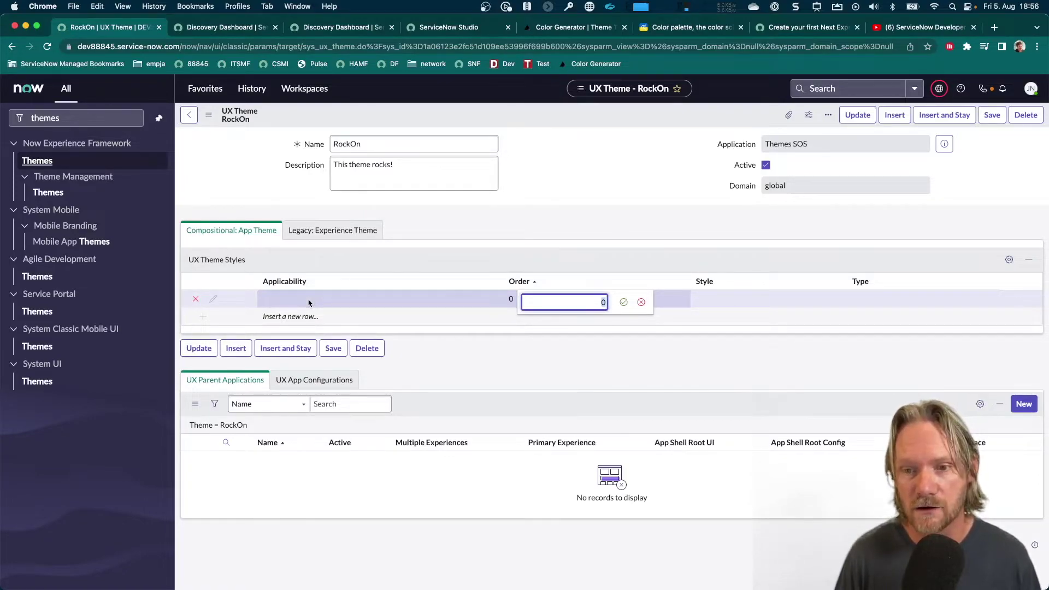
key("Tab")
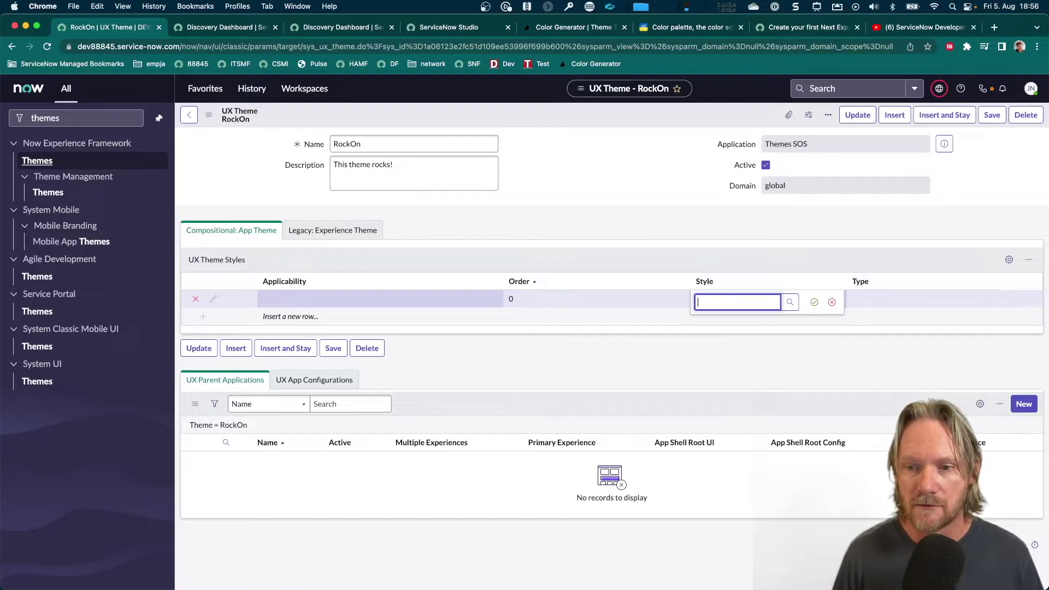
type("rock")
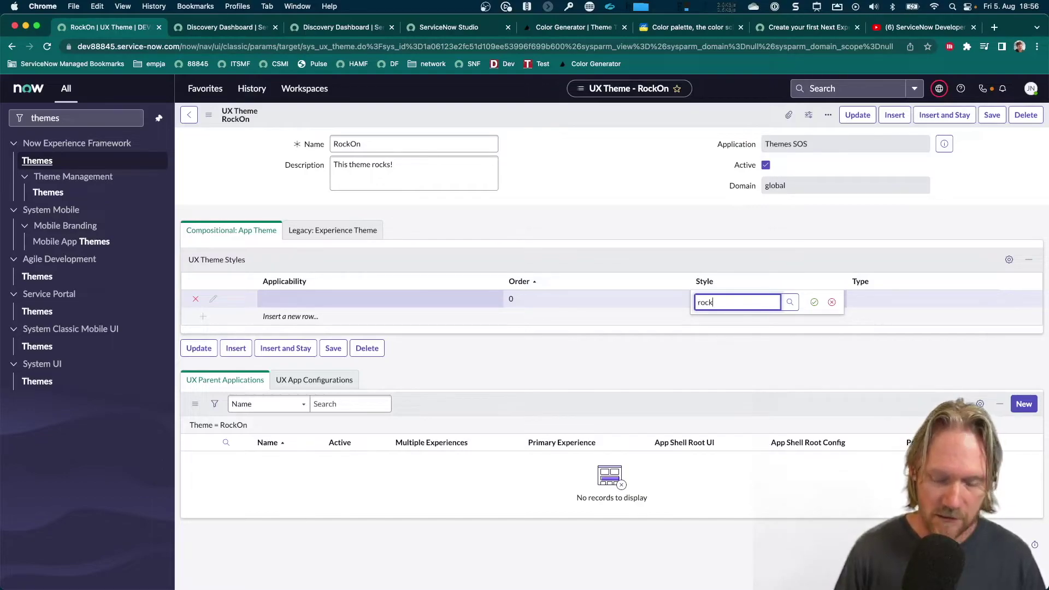
key("Down")
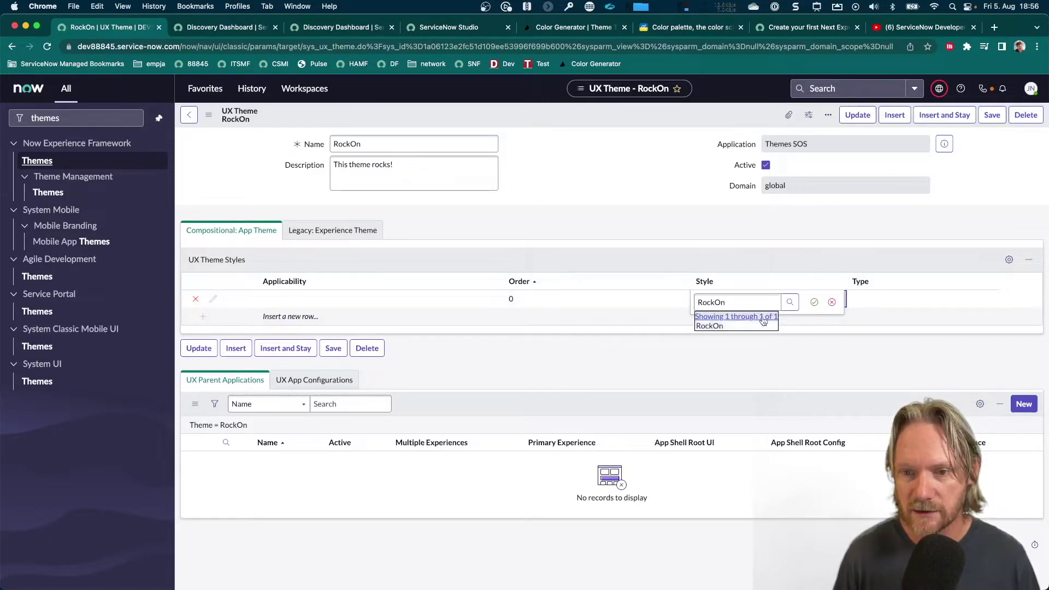
left_click(815, 303)
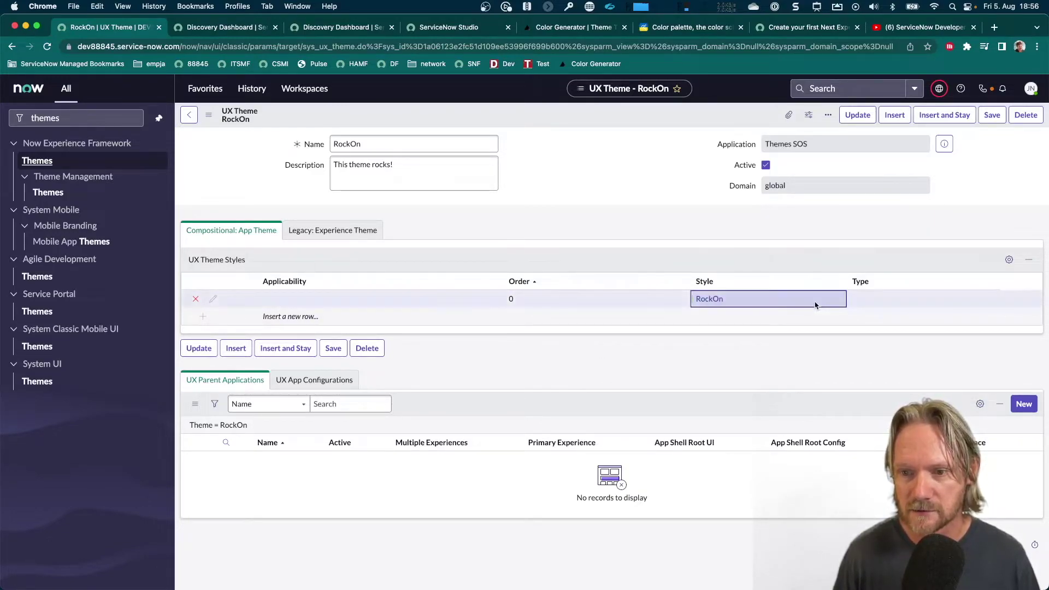
Set the RockOn theme style row's type to Core
left_click(868, 298)
left_click(869, 299)
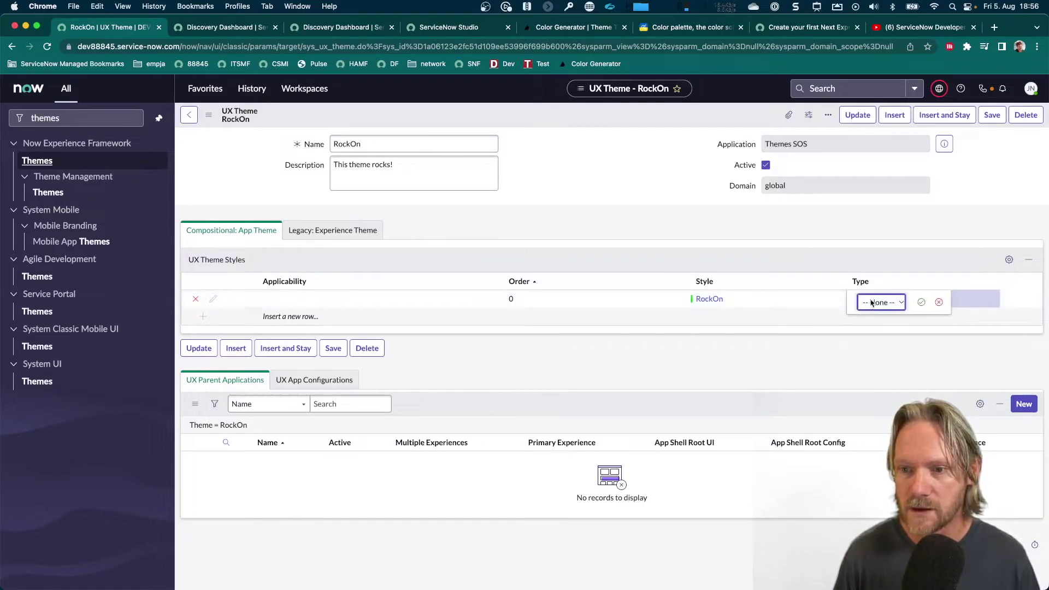
left_click(872, 303)
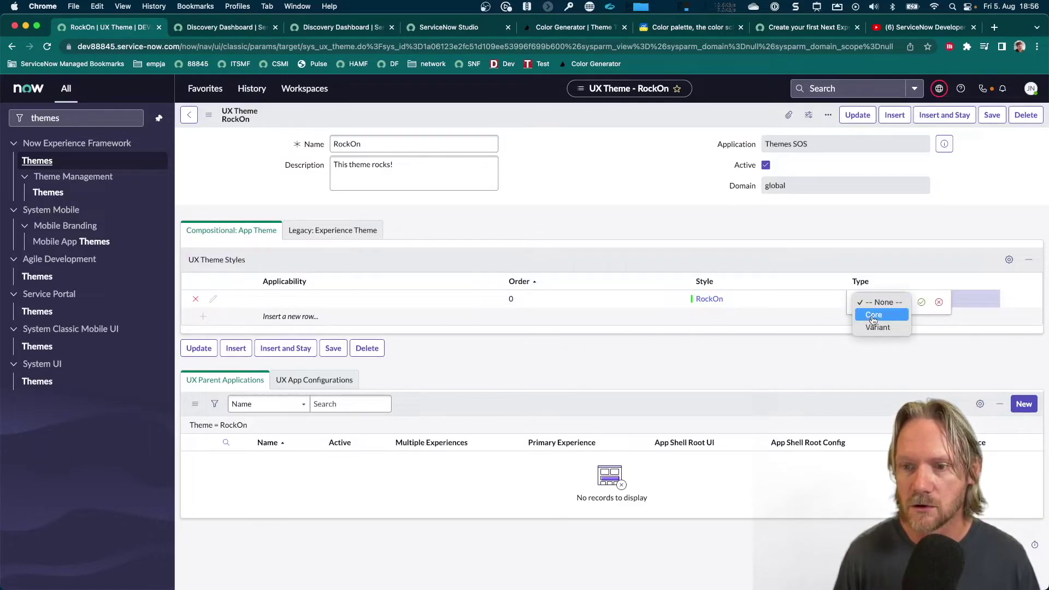
left_click(874, 316)
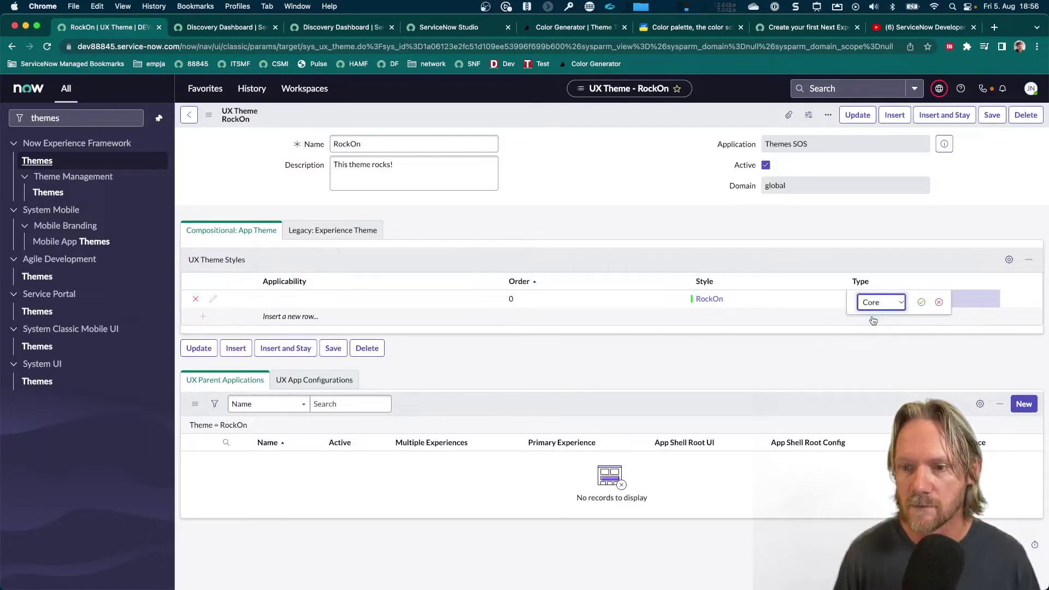
left_click(923, 303)
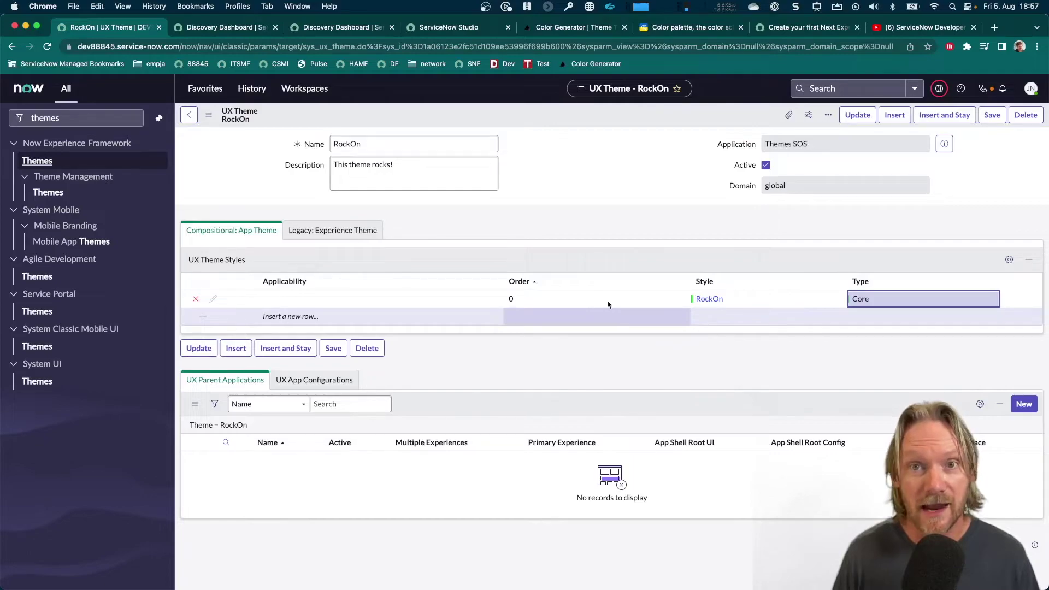
left_click(793, 34)
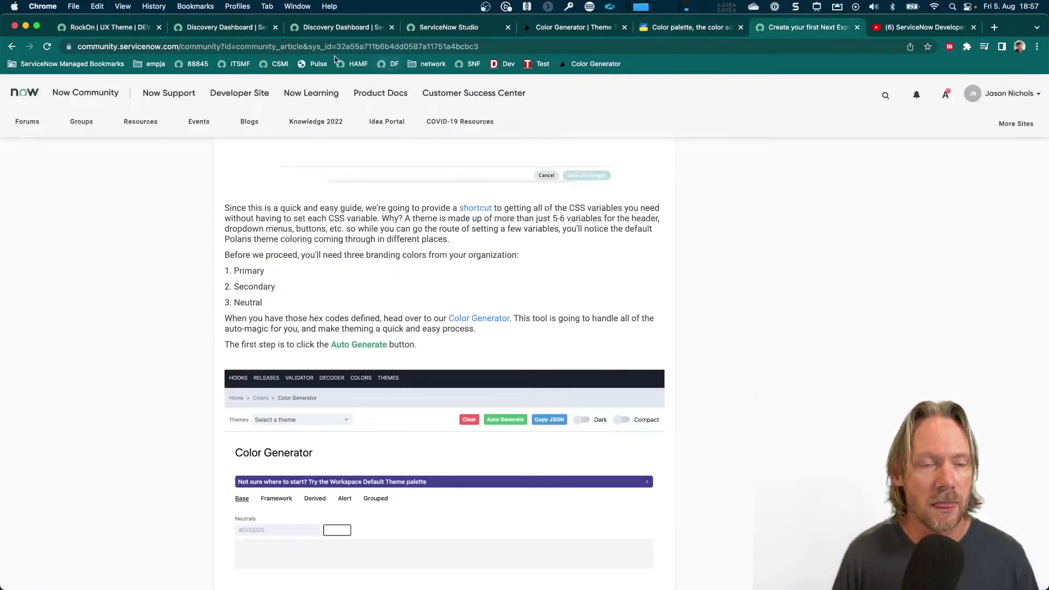
Add a UI16 Dashboard Visualization Compatibility style row with type Core
left_click(108, 27)
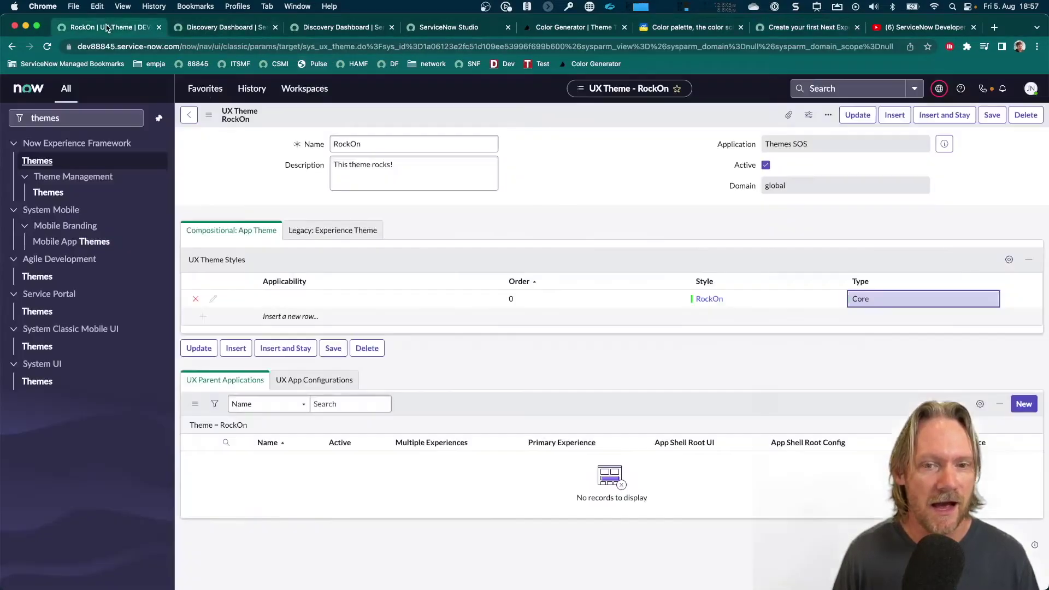
left_click(283, 315)
key("Tab")
key("Tab")
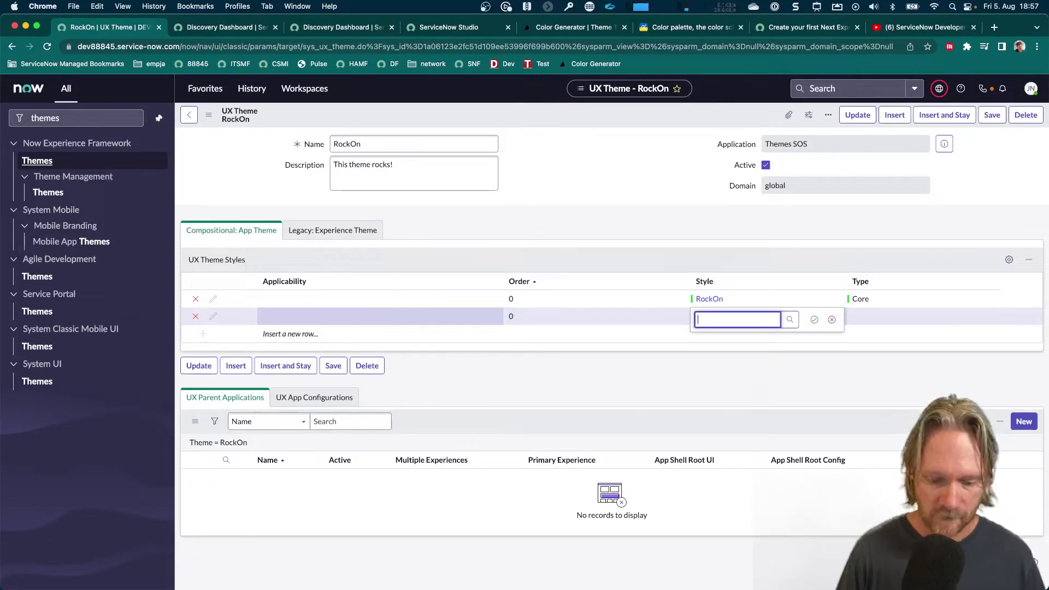
type("ui1")
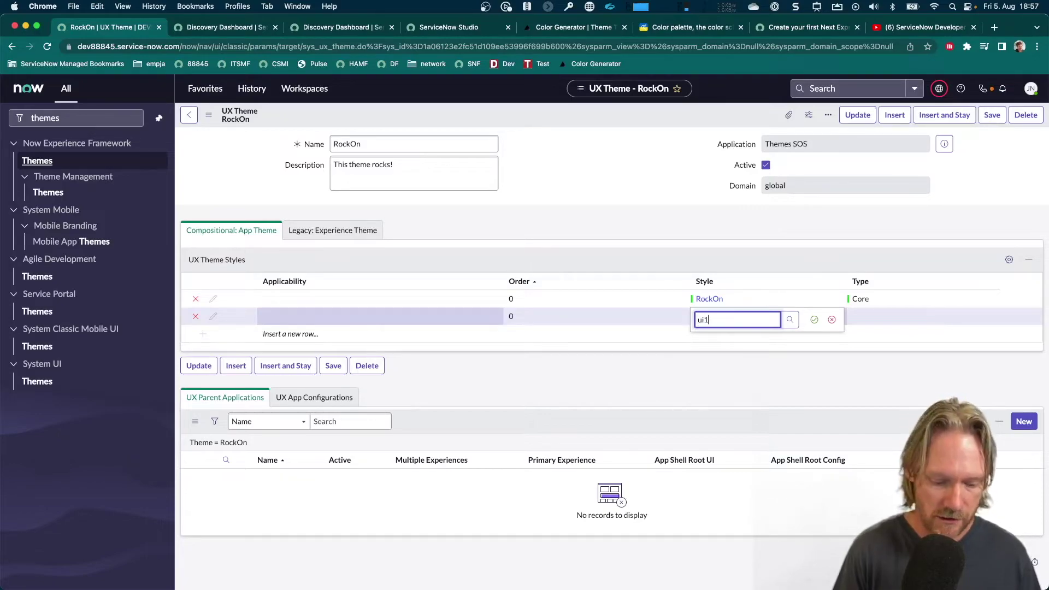
type("6")
key("Down")
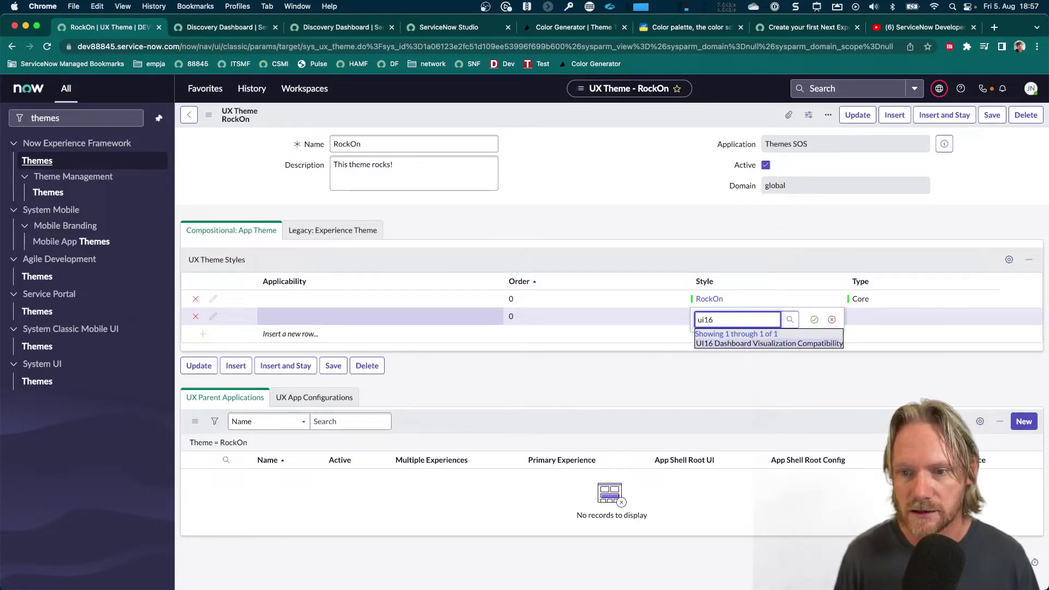
key("Return")
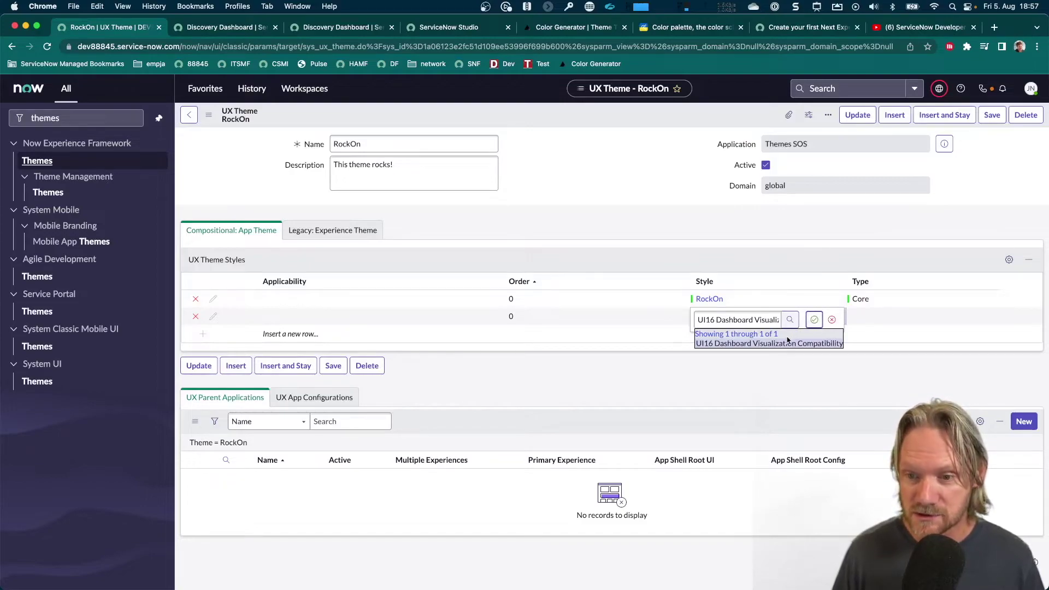
left_click(814, 325)
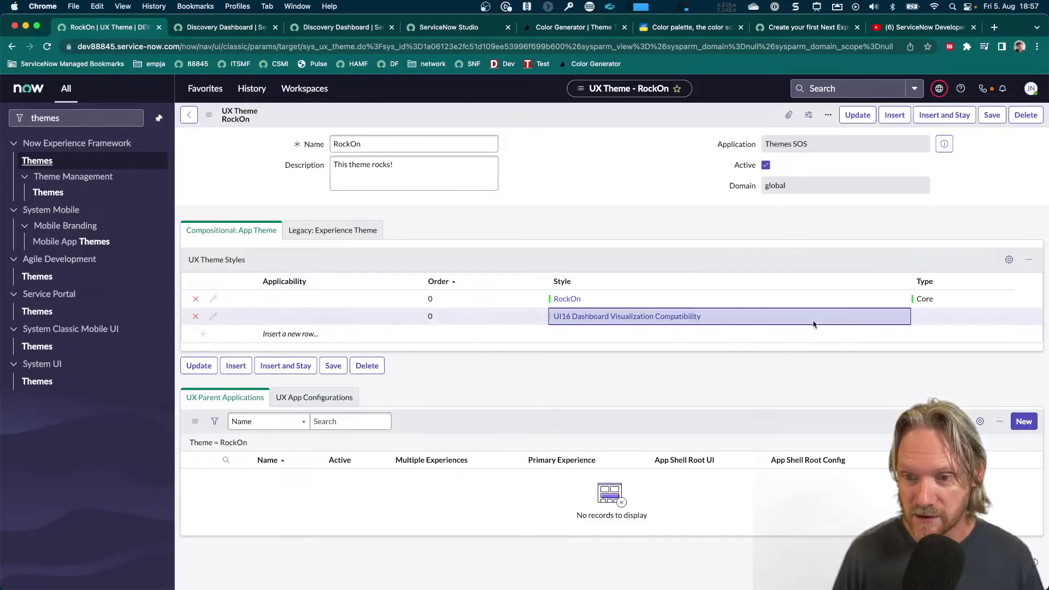
left_click(928, 316)
left_click(928, 318)
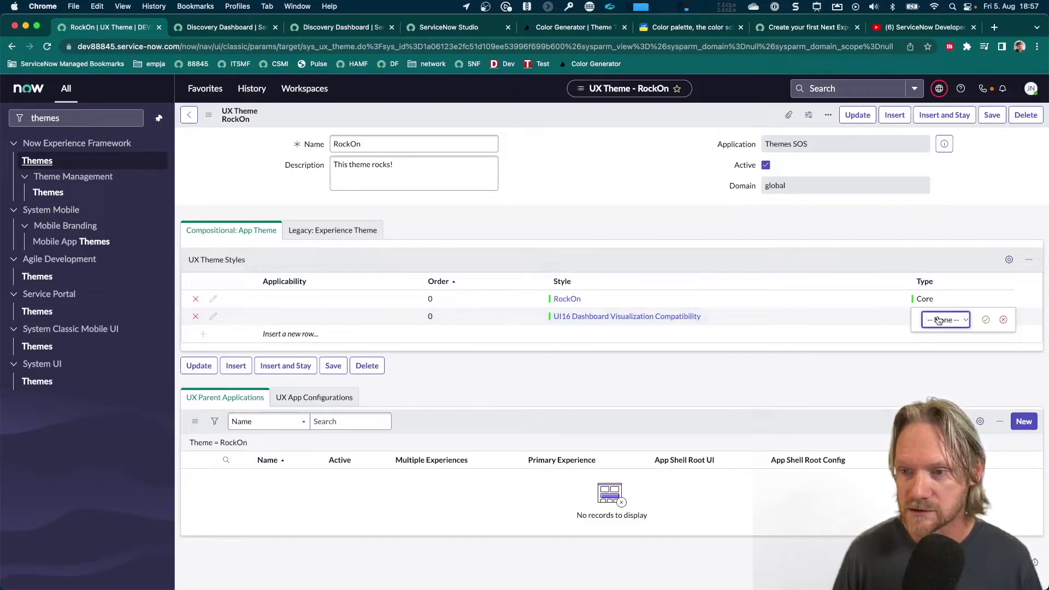
left_click(941, 320)
left_click(937, 331)
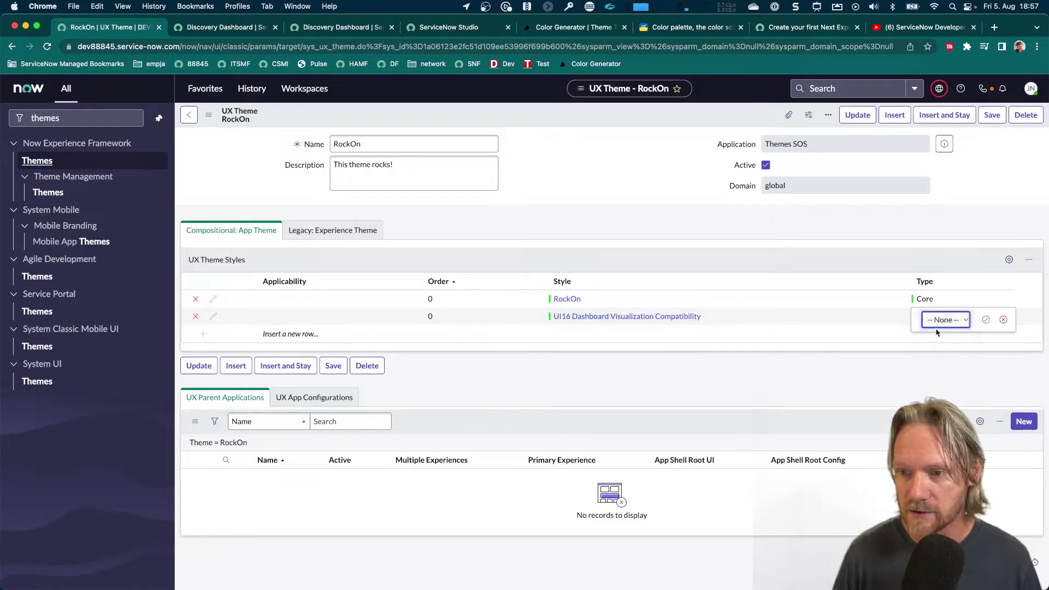
left_click(986, 319)
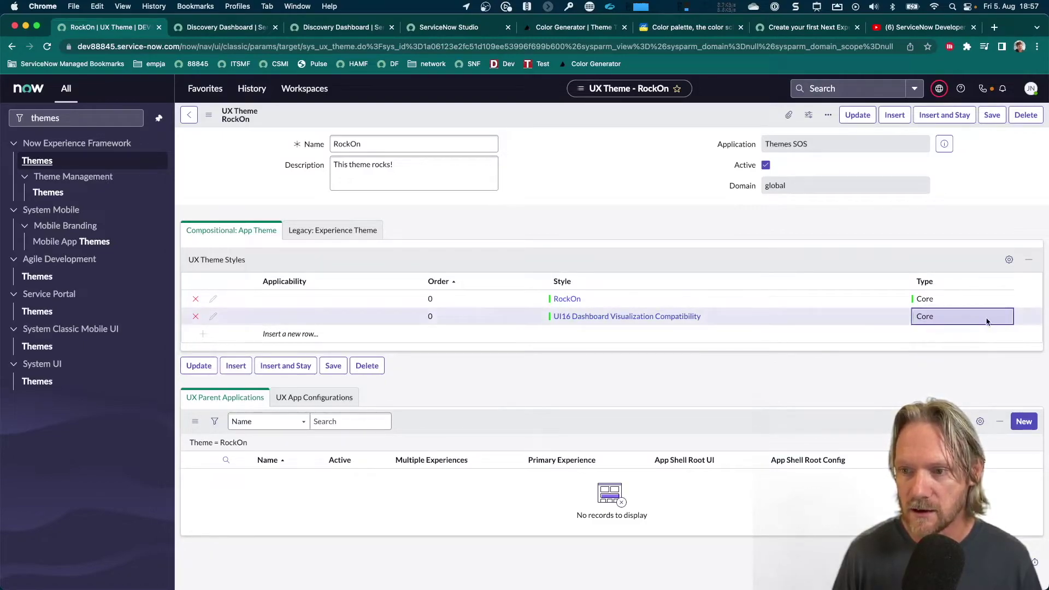
Add a Typography style row with order 0 and type Core, then save the theme
left_click(336, 335)
key("Tab")
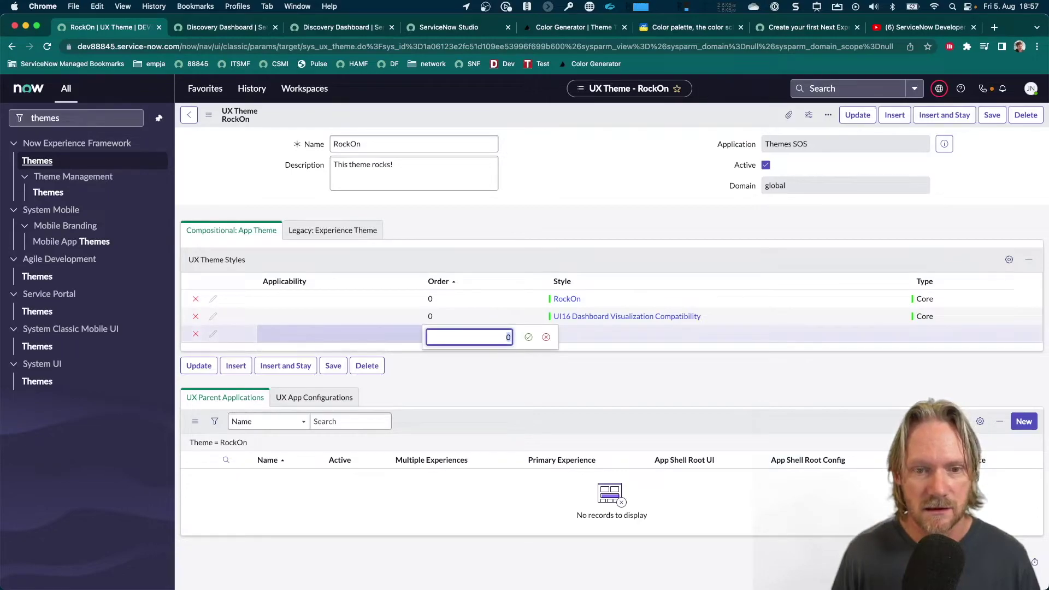
key("Tab")
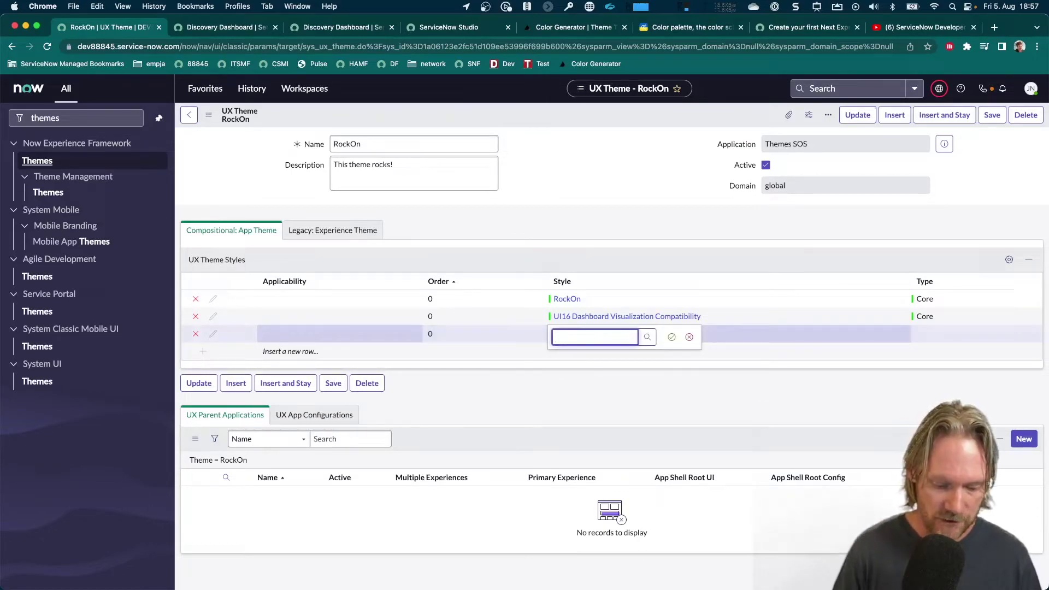
type("ty")
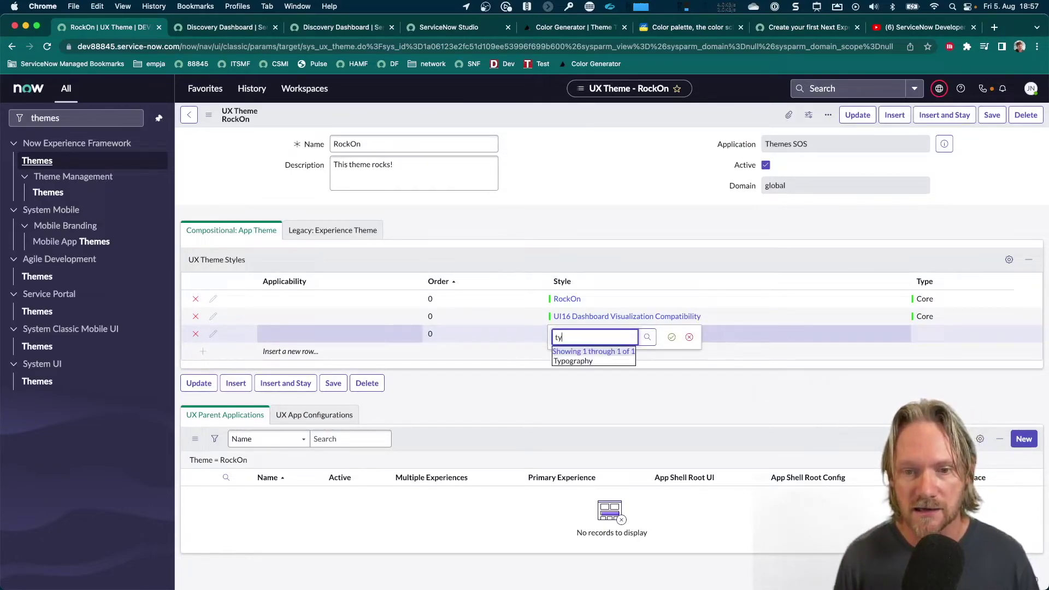
key("Down")
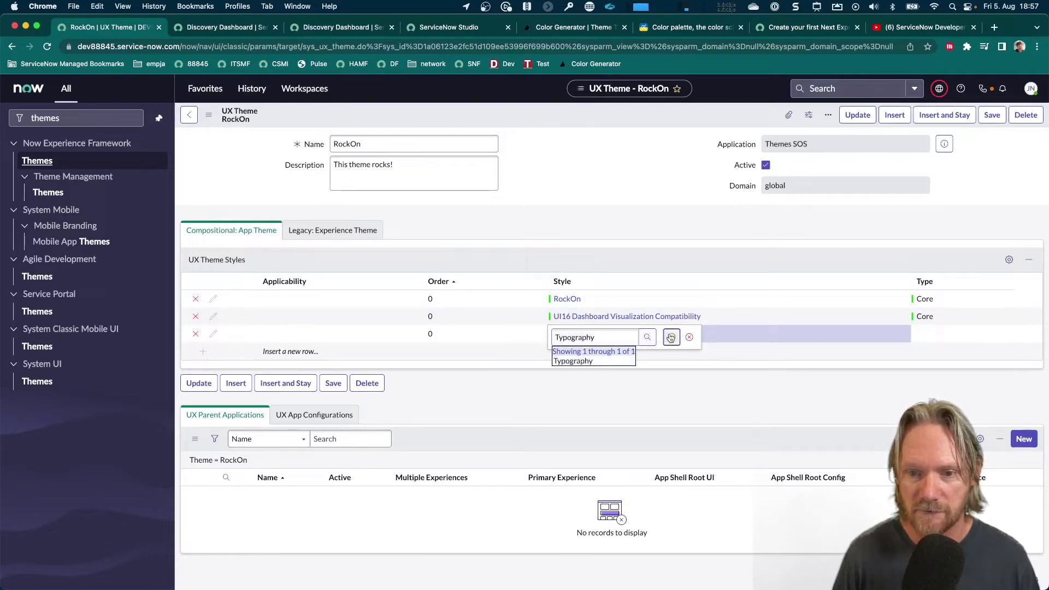
left_click(926, 338)
double_click(926, 338)
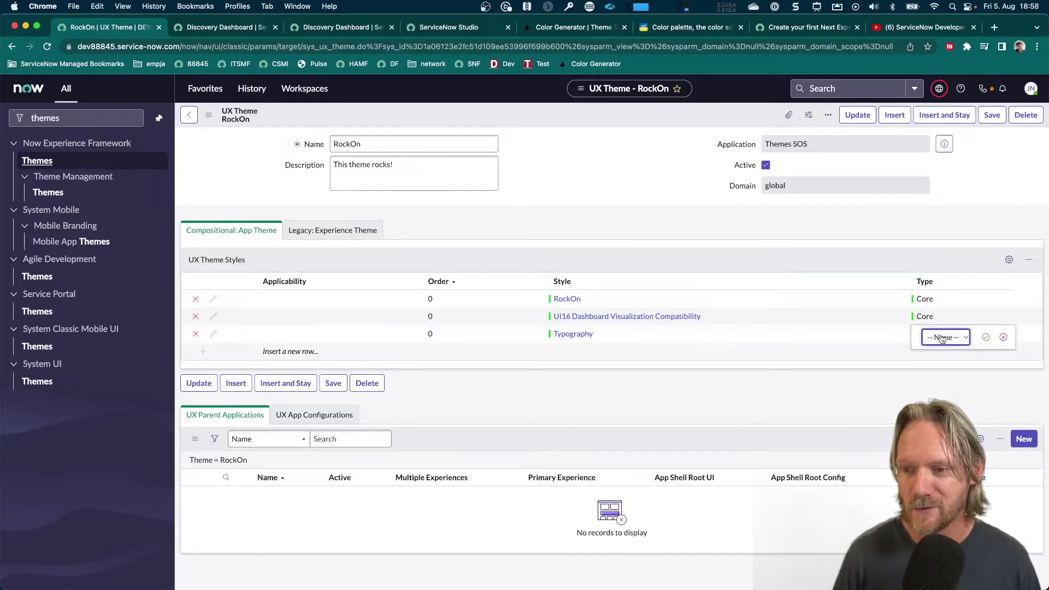
left_click(943, 339)
left_click(939, 351)
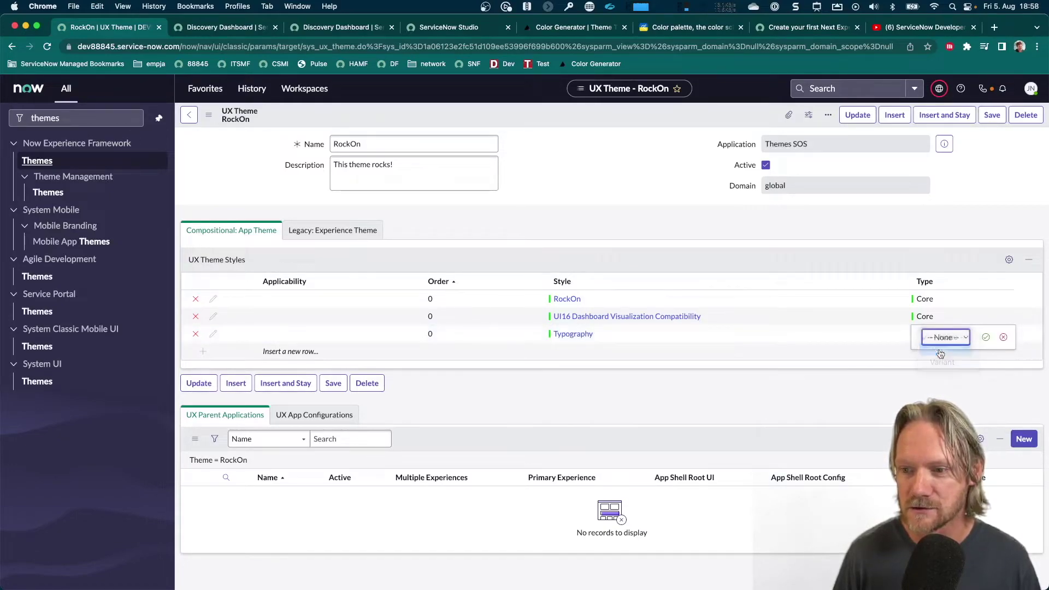
left_click(986, 337)
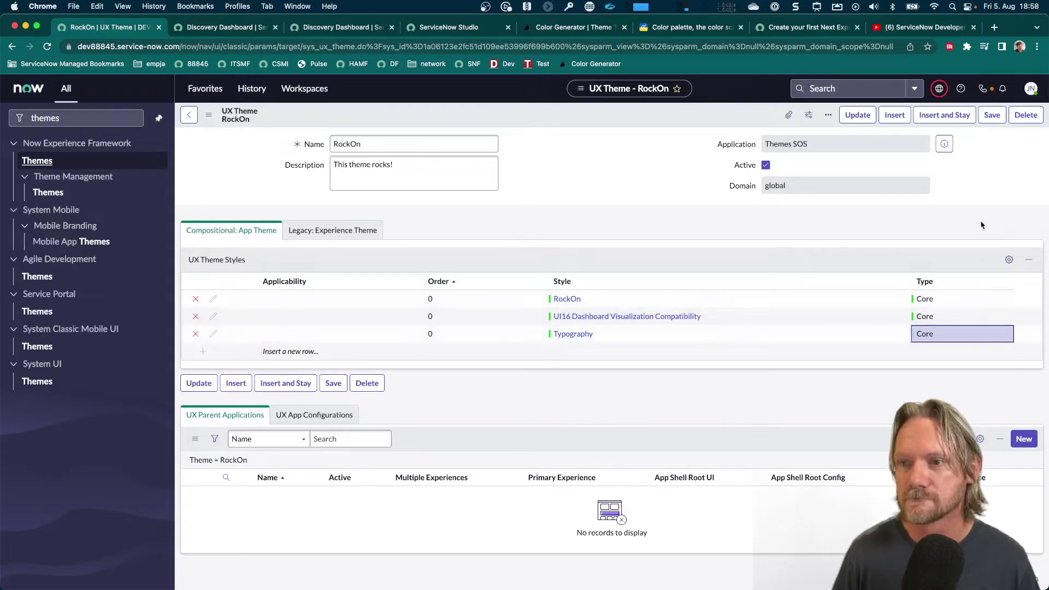
left_click(992, 117)
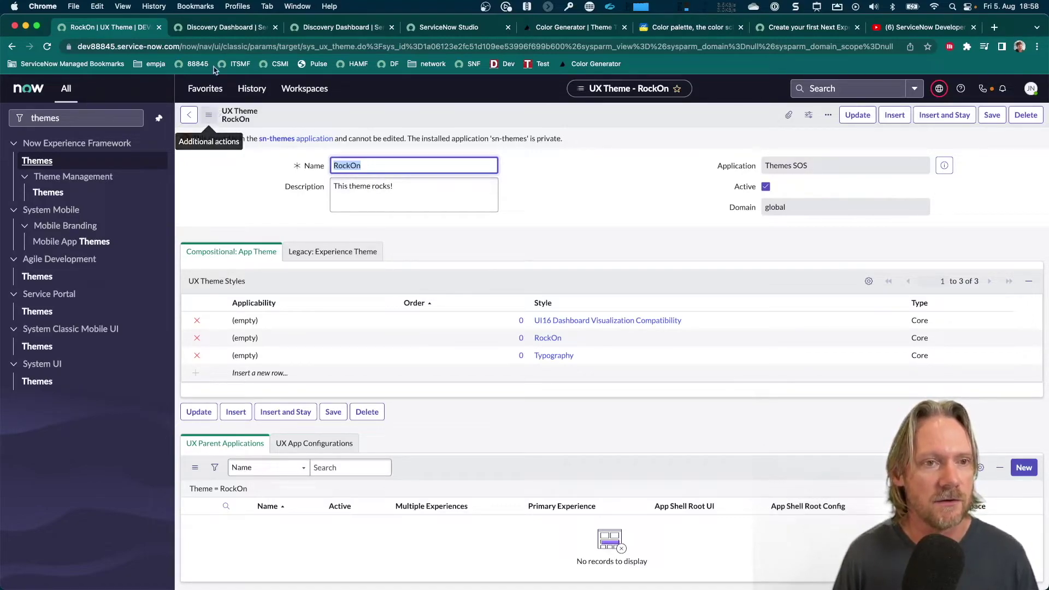
Open the System Properties list via sys_properties.list in the navigator
left_click(224, 31)
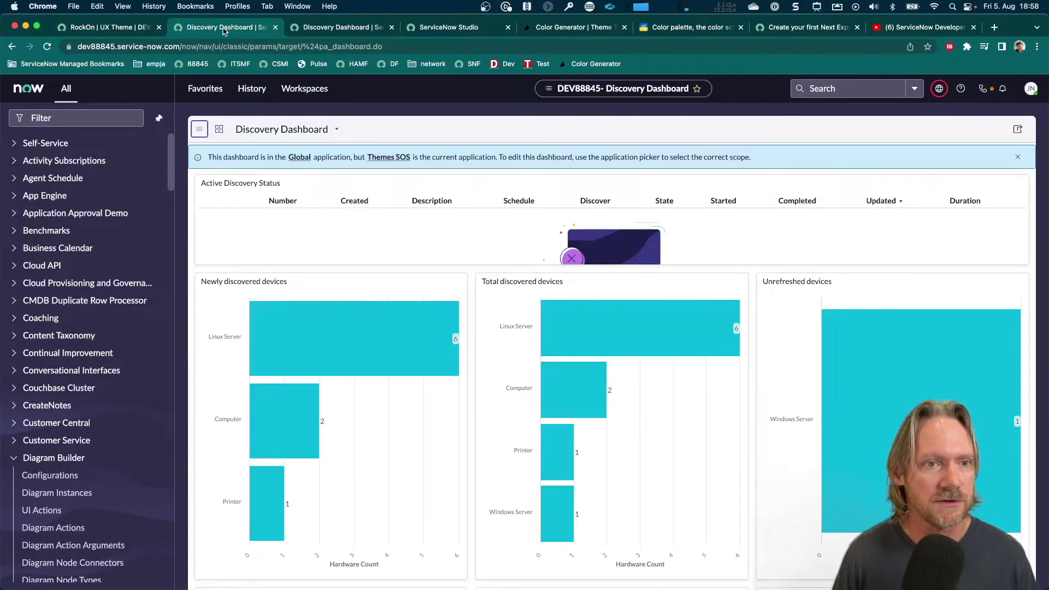
left_click(81, 116)
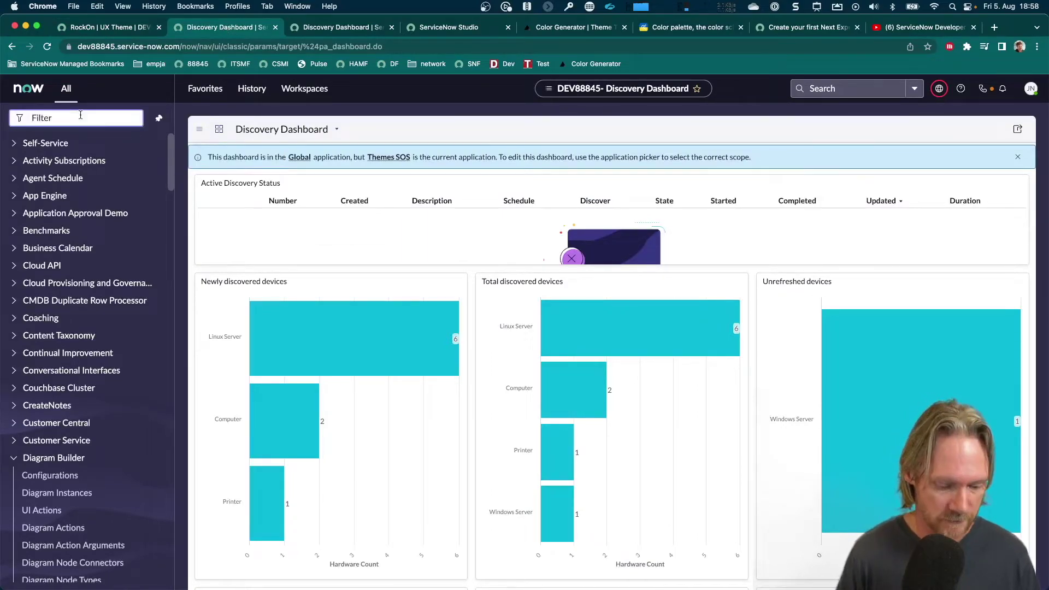
type("sys_")
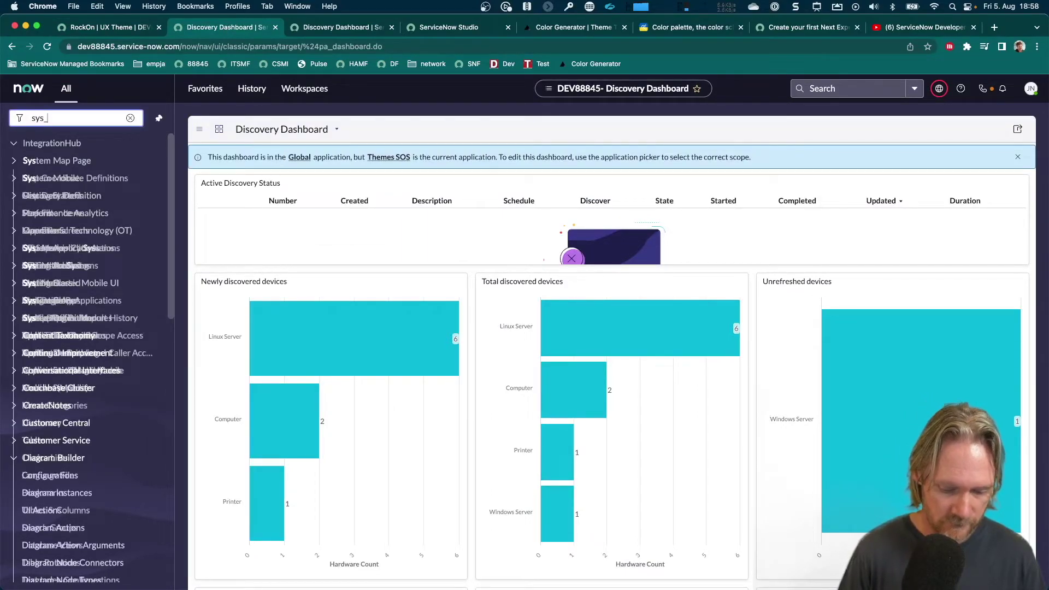
type("propertie")
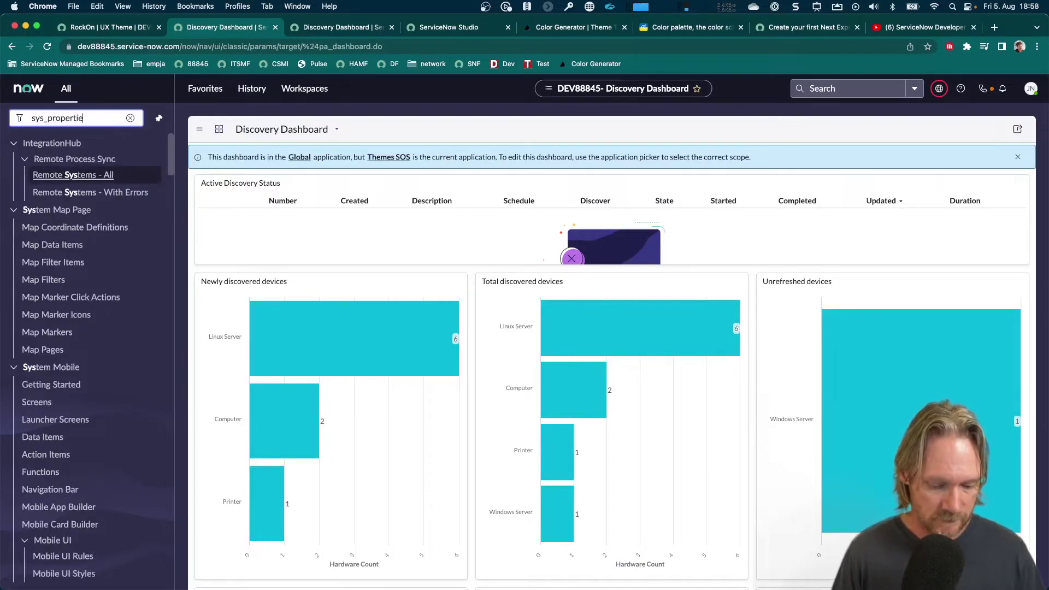
type("s.list")
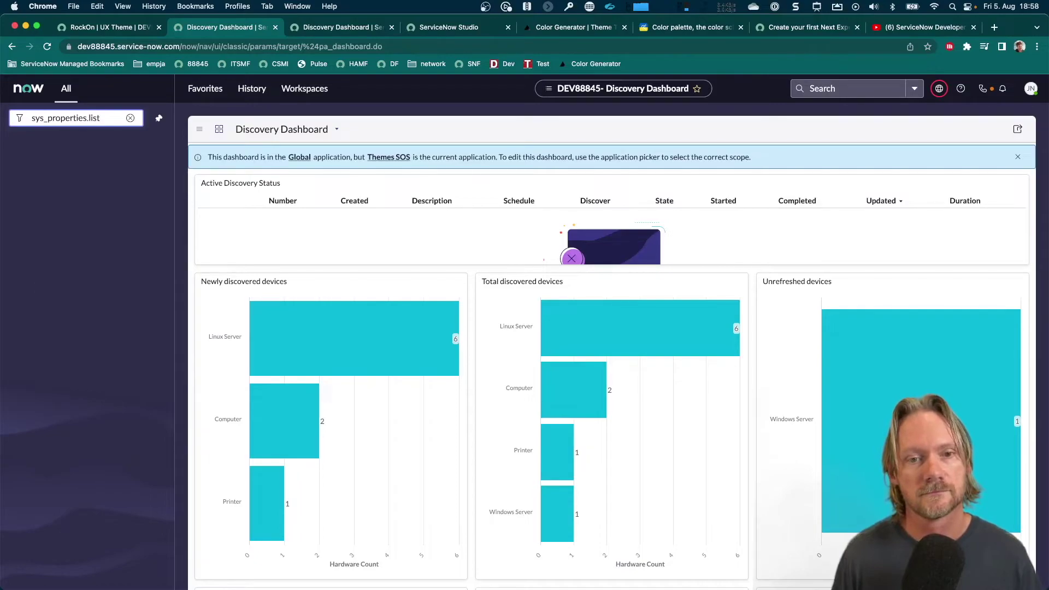
key("Return")
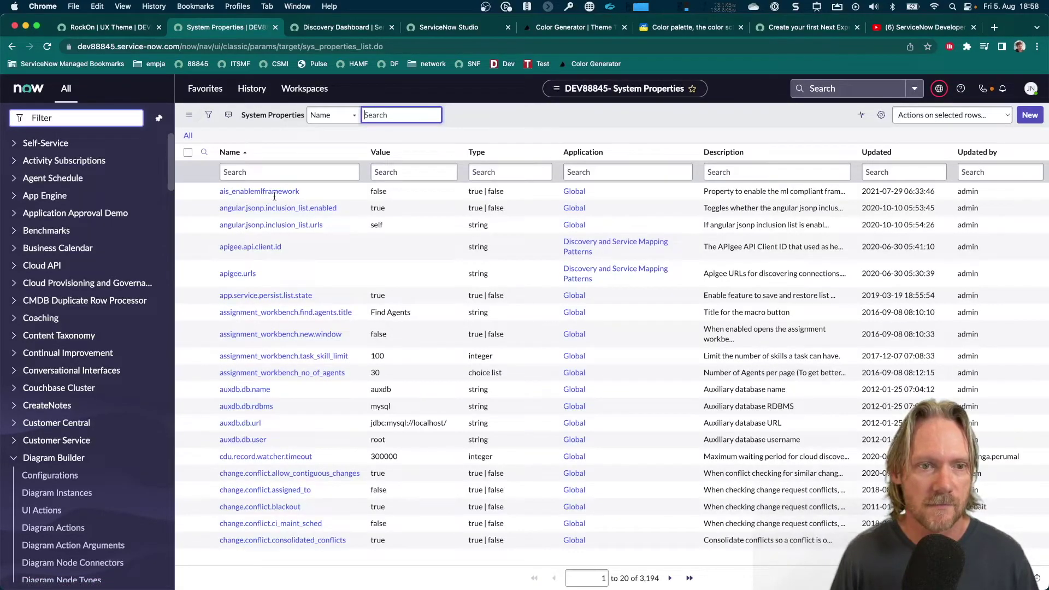
Filter the properties by Name with *polaris
left_click(277, 172)
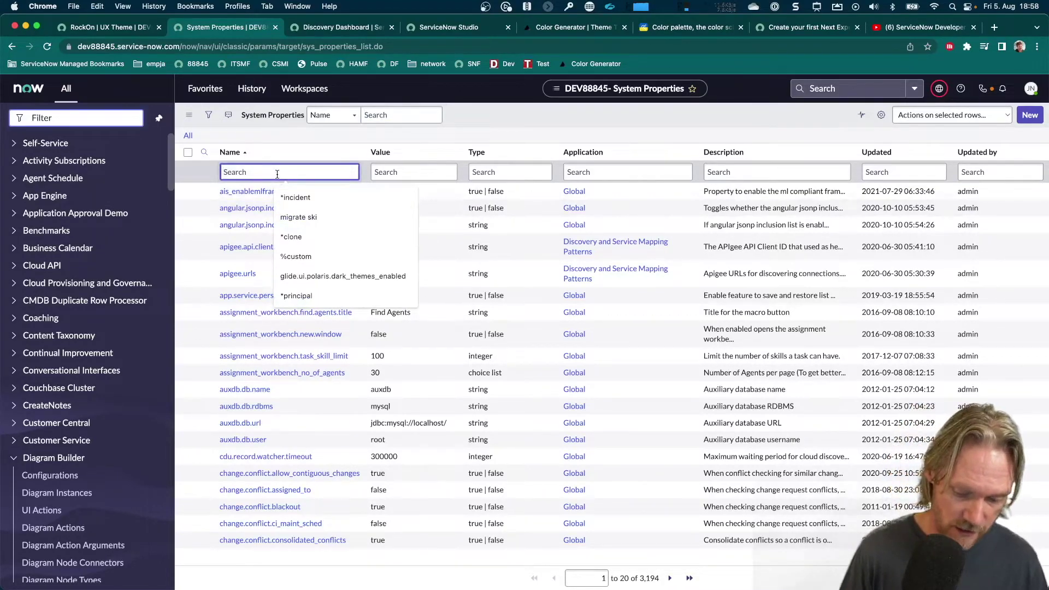
type("*polaris")
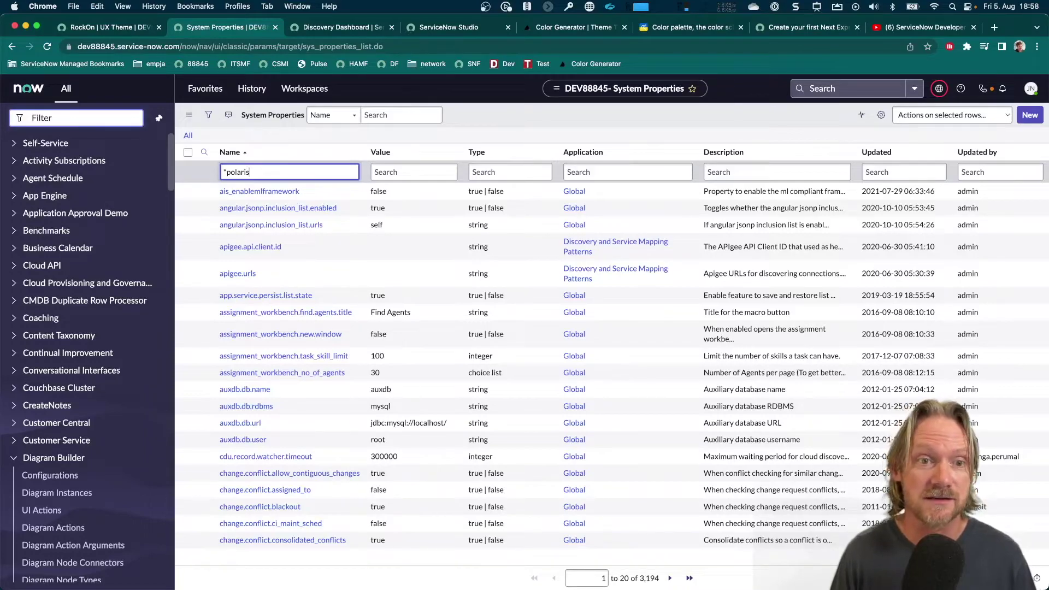
key("Return")
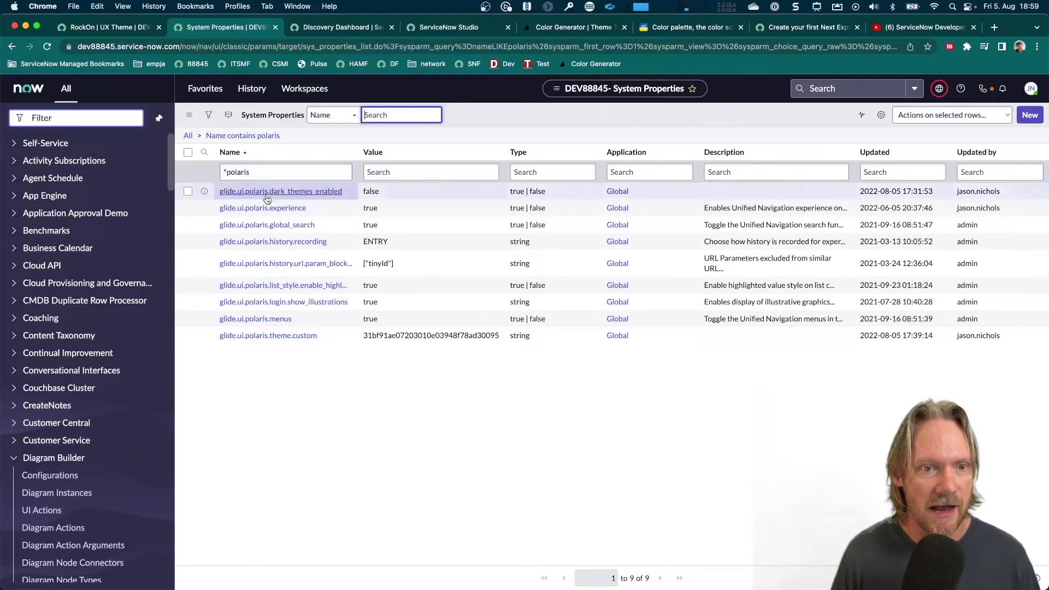
double_click(371, 209)
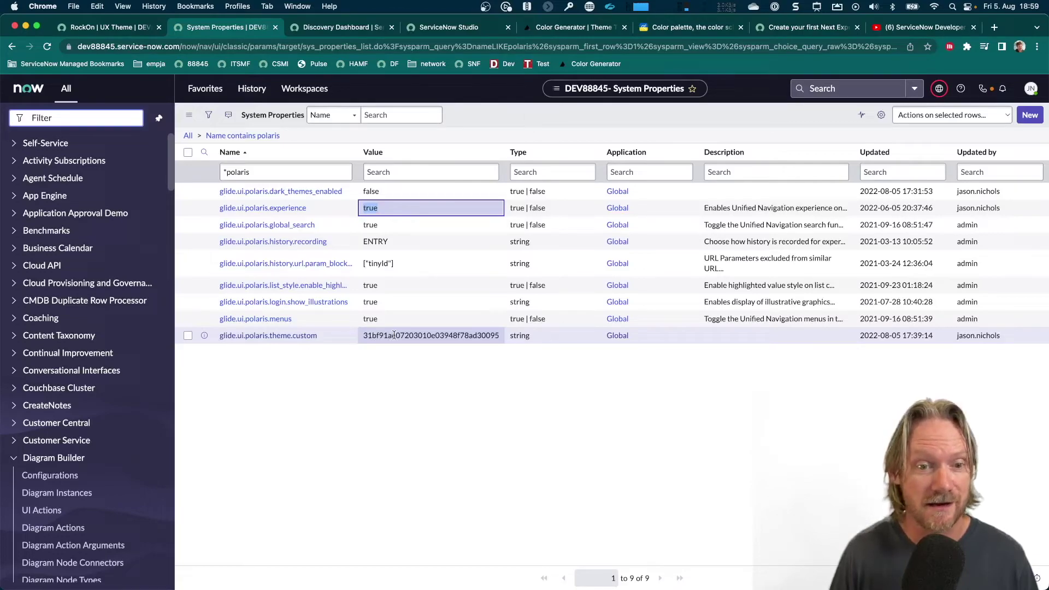
Copy the RockOn theme's sys_id and open the glide.ui.polaris.theme.custom property
left_click(104, 29)
left_click(209, 117)
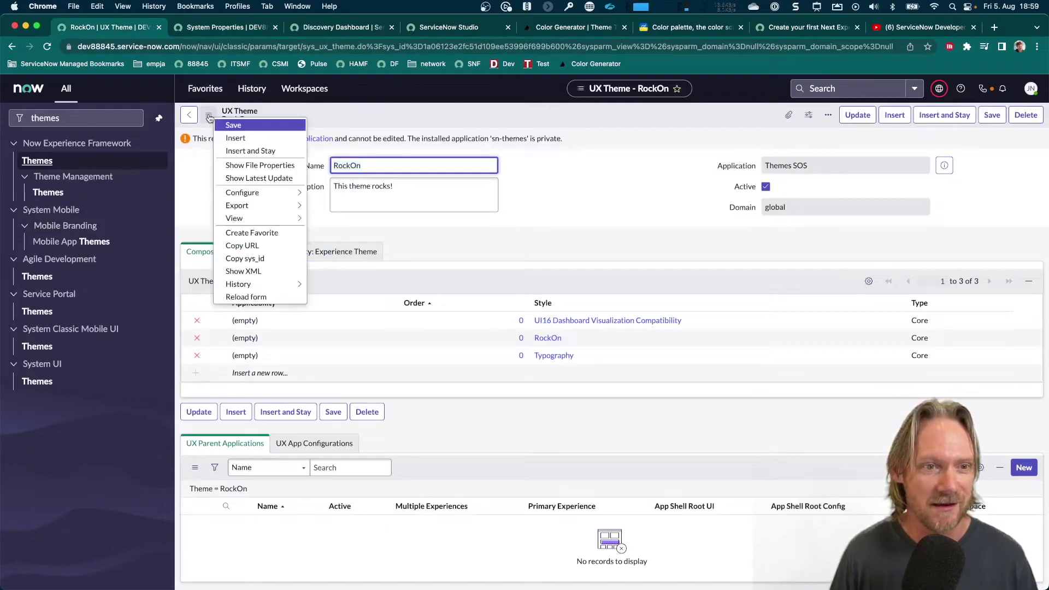
left_click(238, 258)
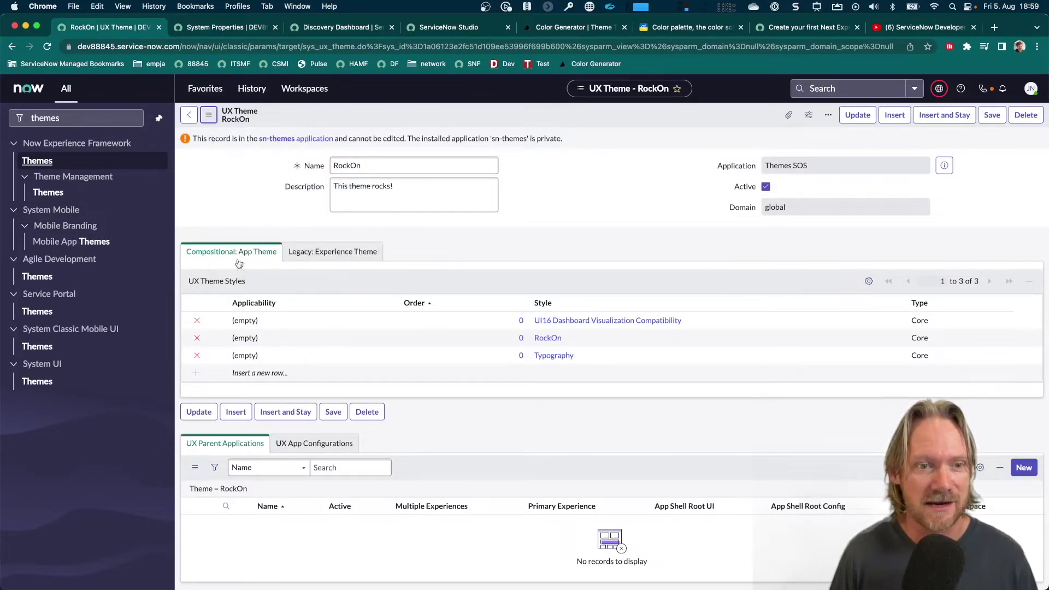
left_click(217, 32)
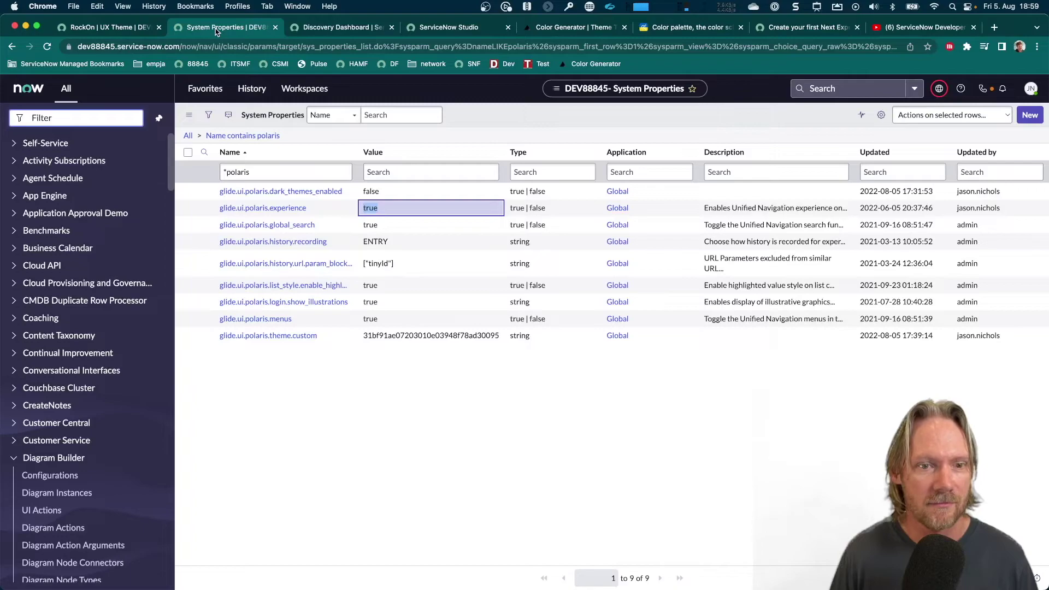
left_click(300, 342)
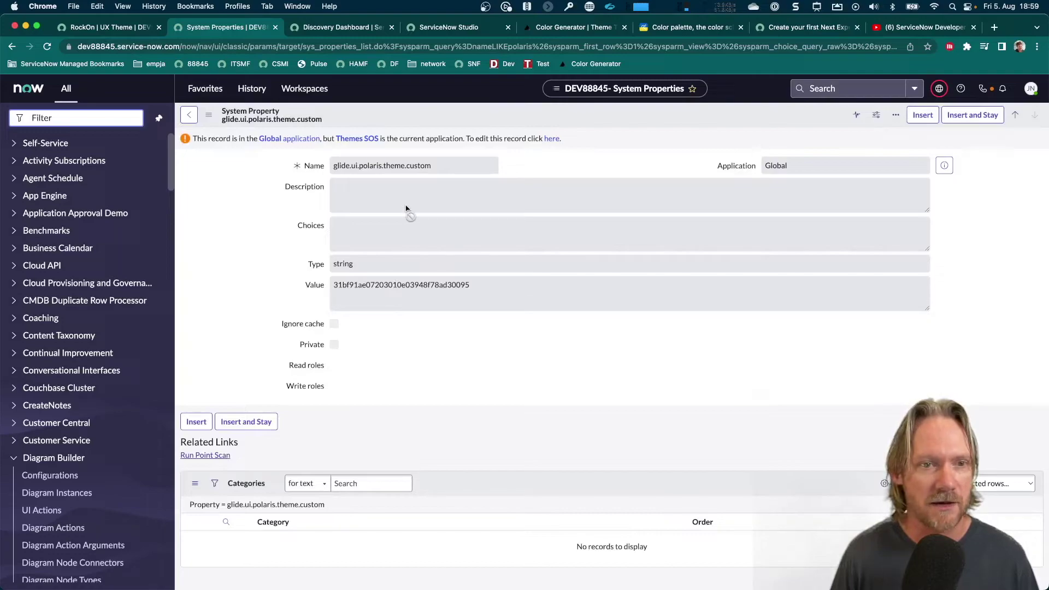
Edit the property in Global, paste the RockOn sys_id as its value, and save
left_click(552, 140)
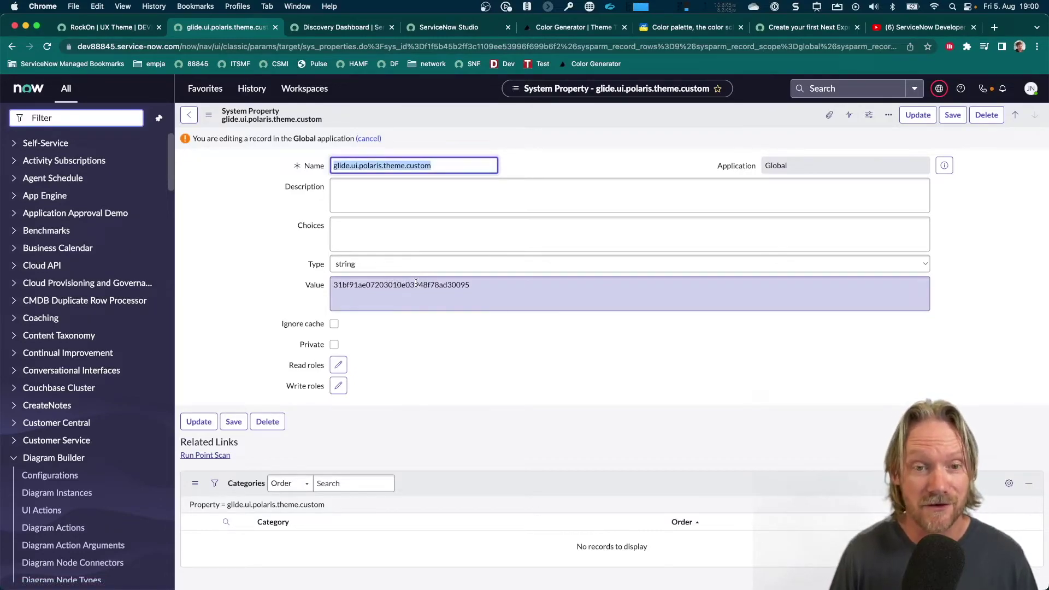
double_click(416, 283)
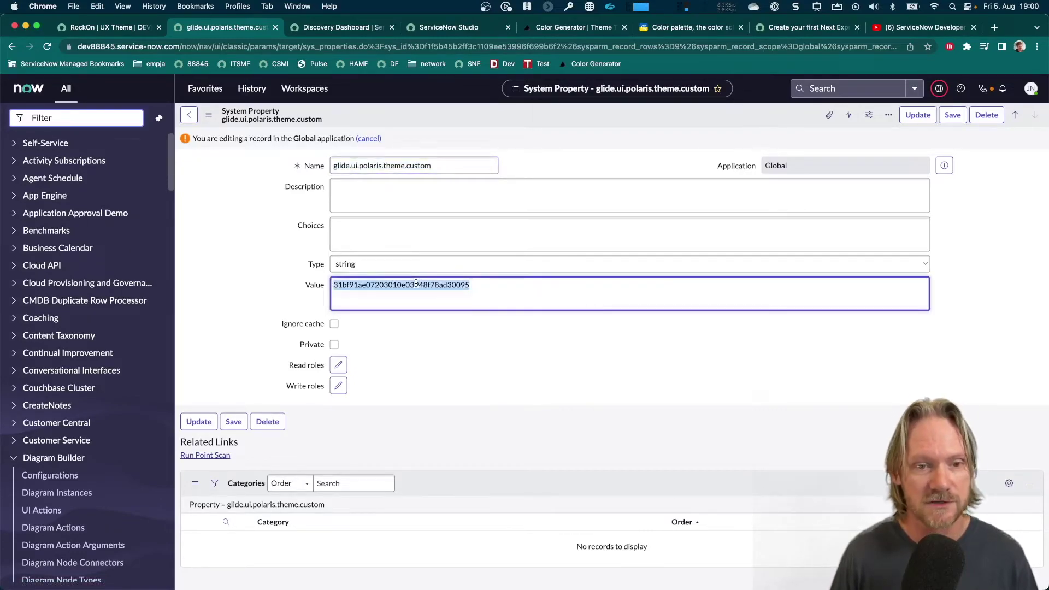
key("super+v")
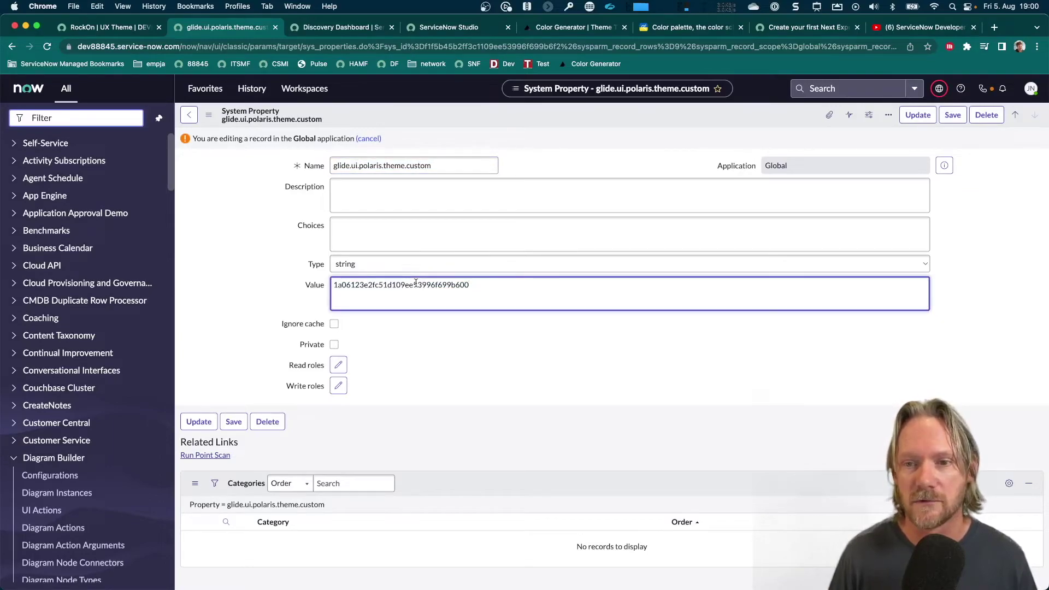
left_click(952, 116)
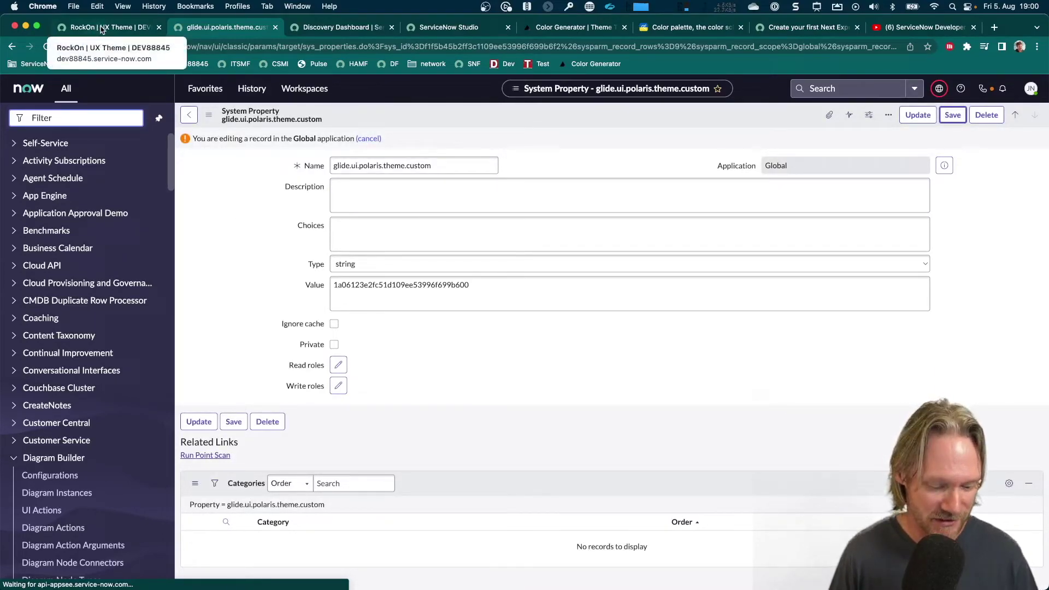
key("super+r")
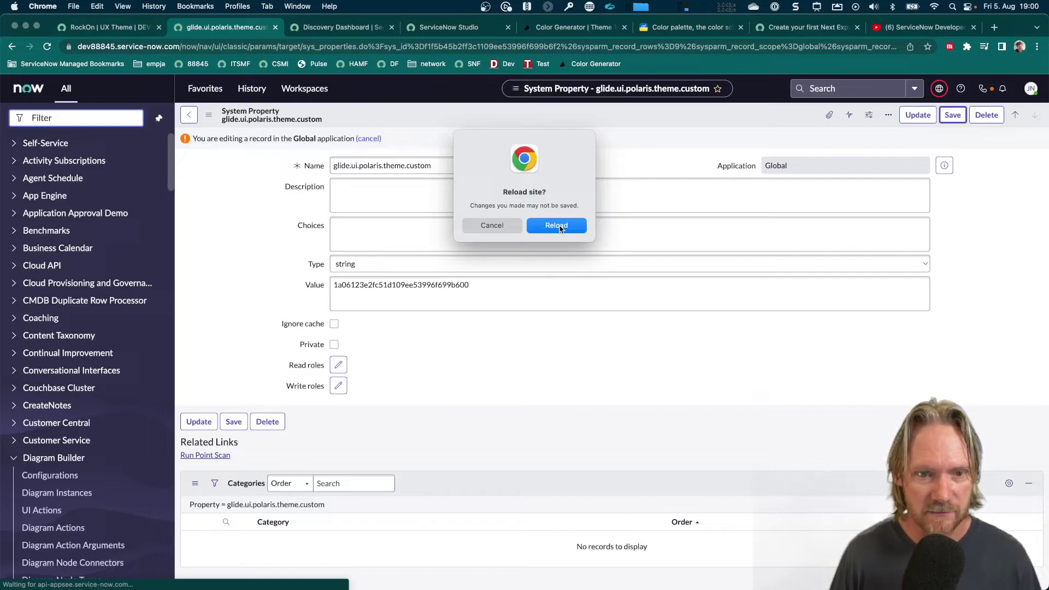
left_click(492, 225)
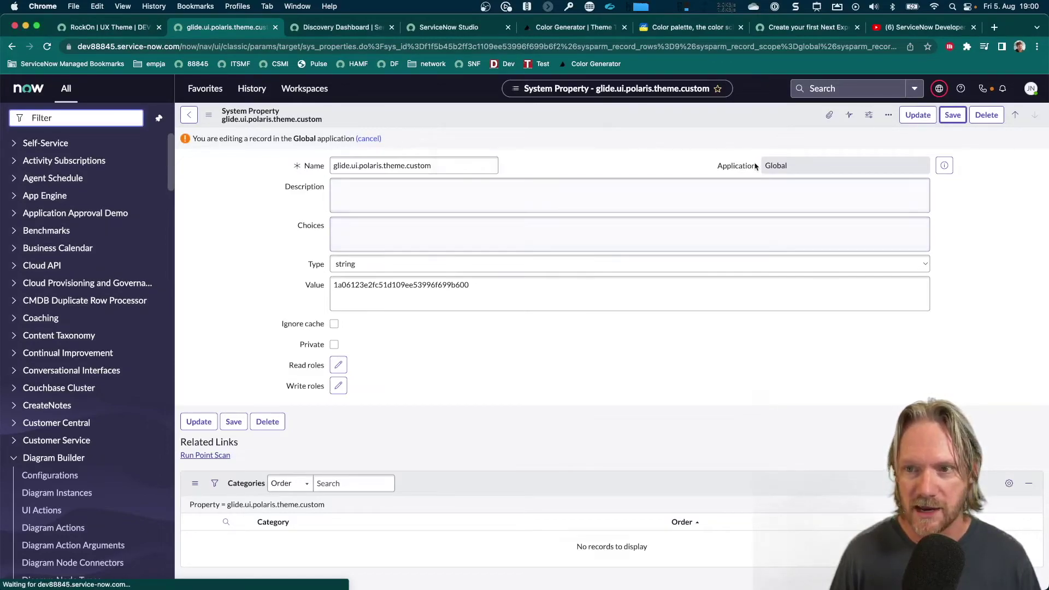
left_click(954, 115)
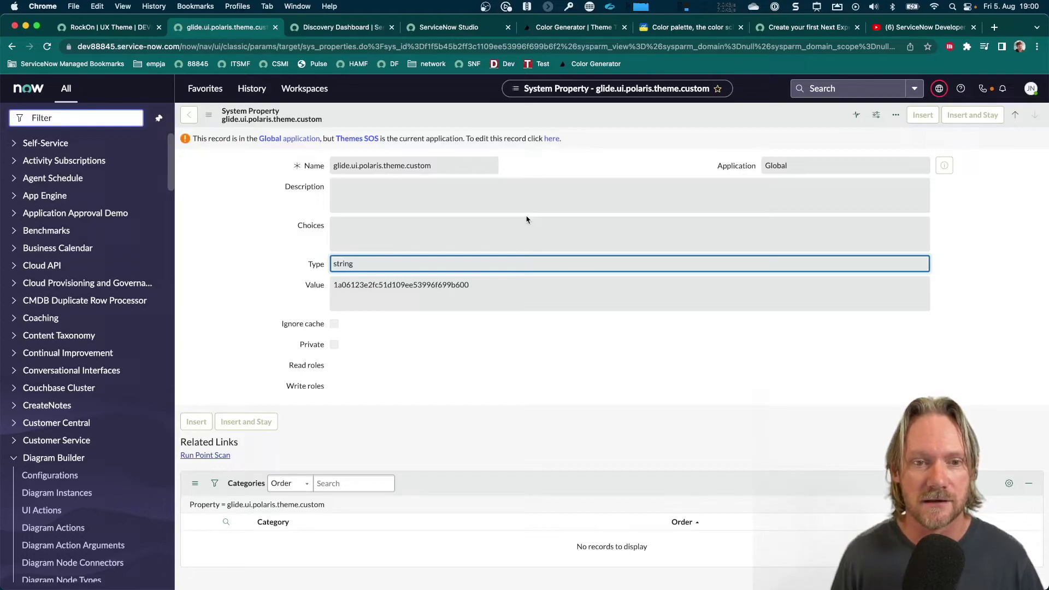
key("super+r")
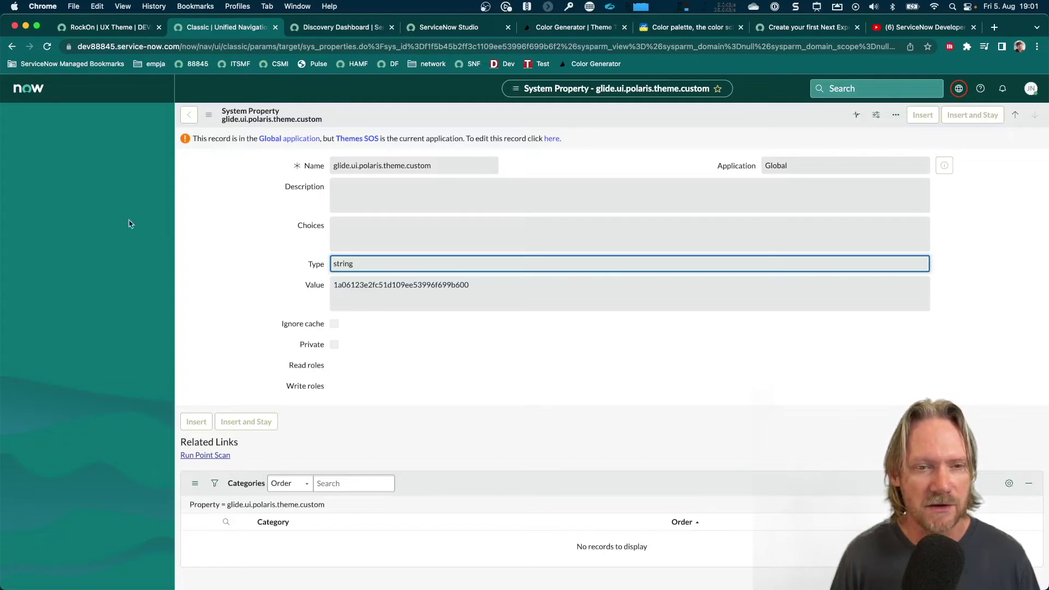
Reopen the All application navigator after the page reload
key("ctrl+alt+a")
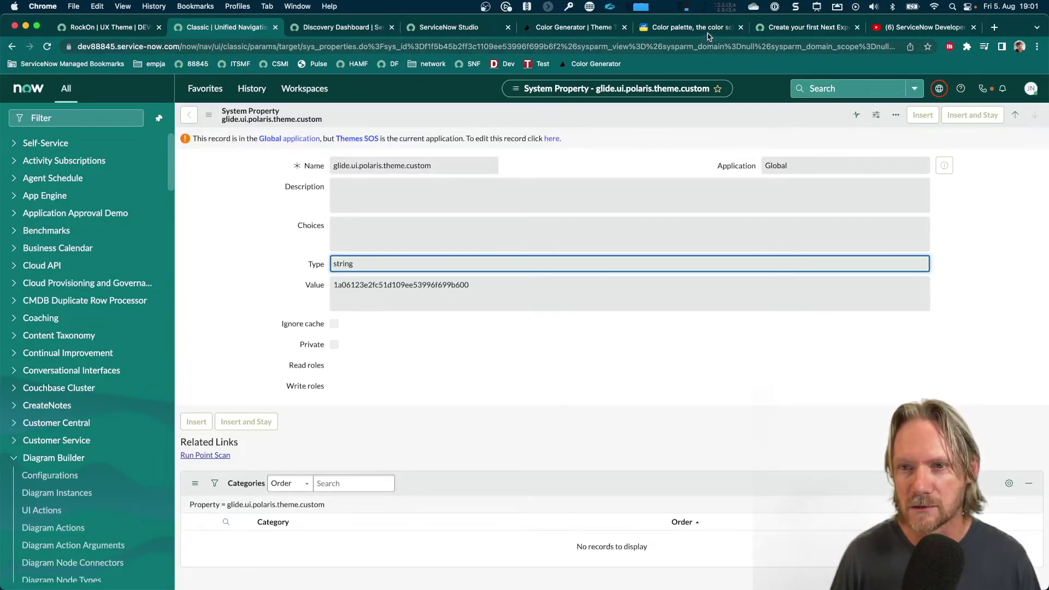
Check the RockON palette's teal #0A7373, then return to Color Generator with primary #0a7373 and secondary #b7bf99
left_click(691, 27)
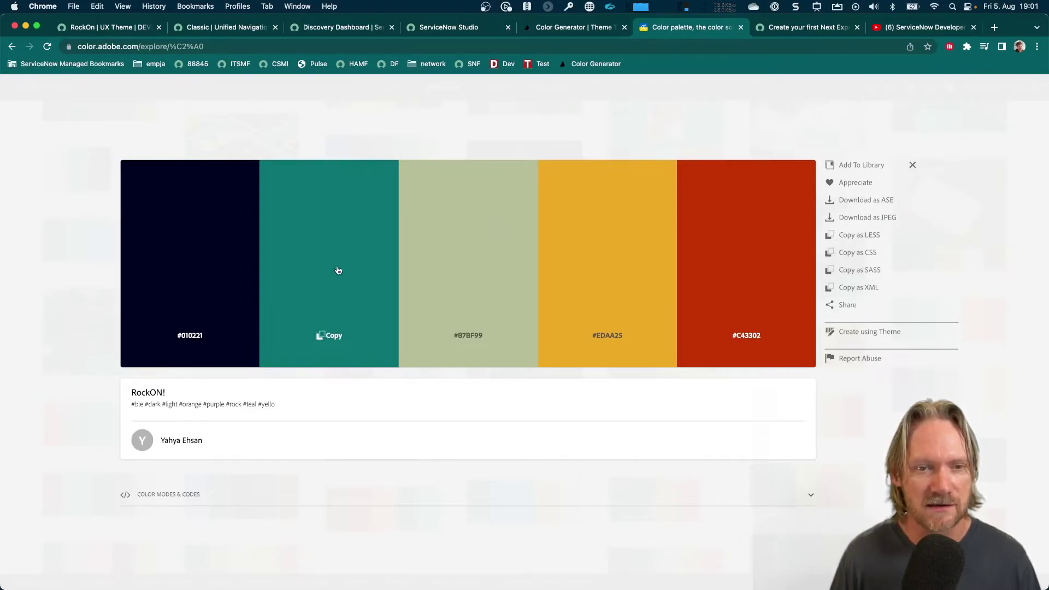
left_click(565, 33)
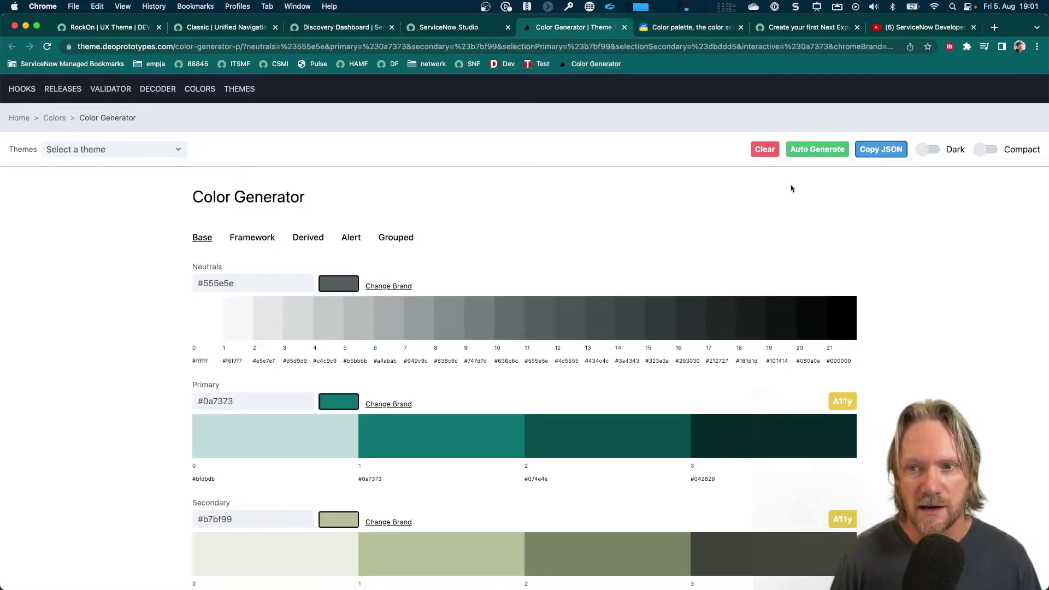
Auto-generate the RockON colour set and go back to the glide.ui.polaris.theme.custom property record
left_click(820, 153)
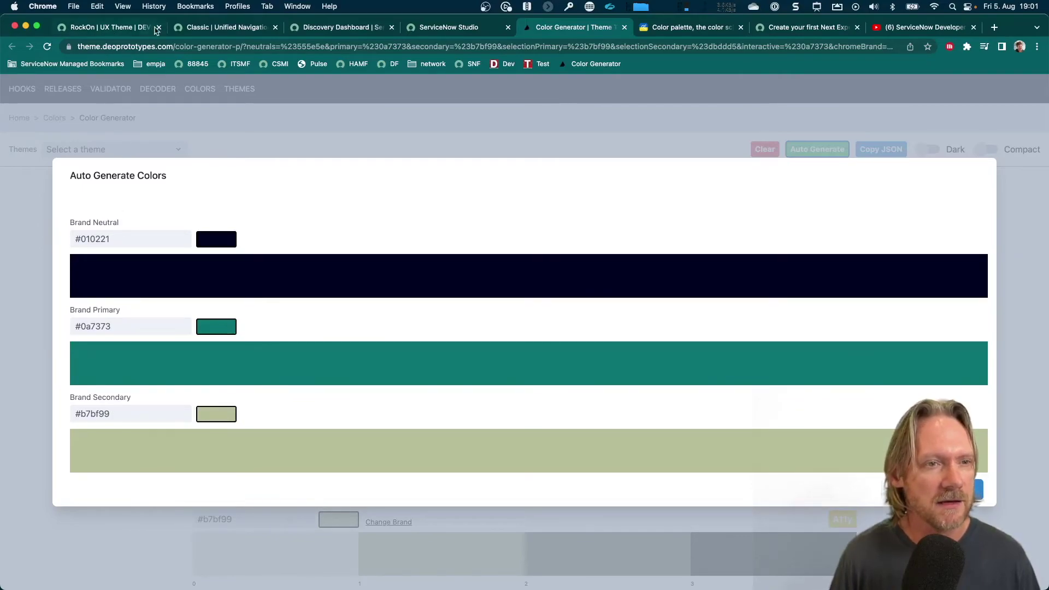
left_click(205, 29)
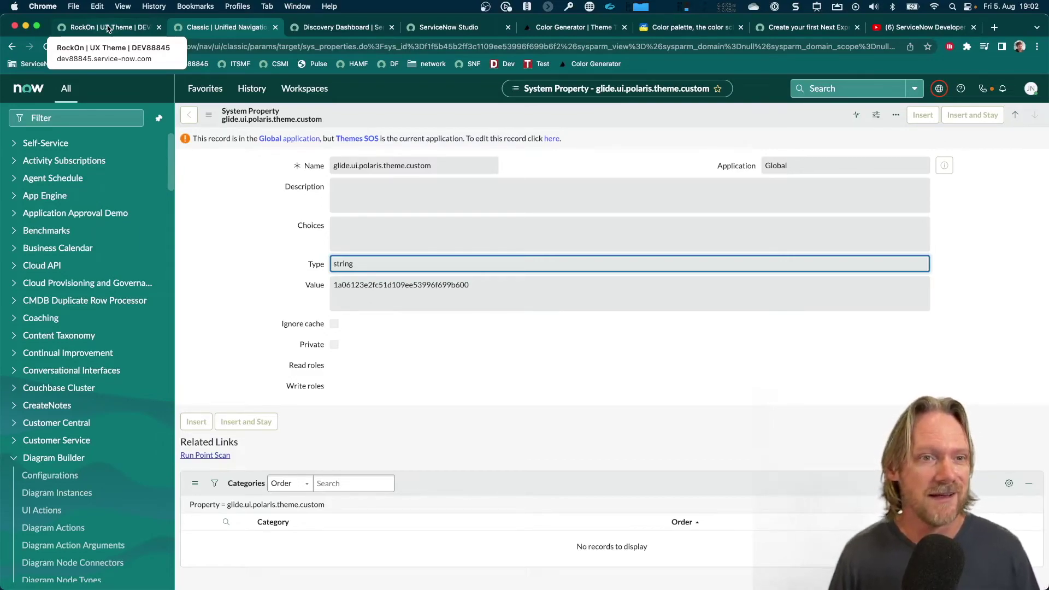
Filter the navigator for 'service oper' and open Service Operations Workspace
left_click(78, 118)
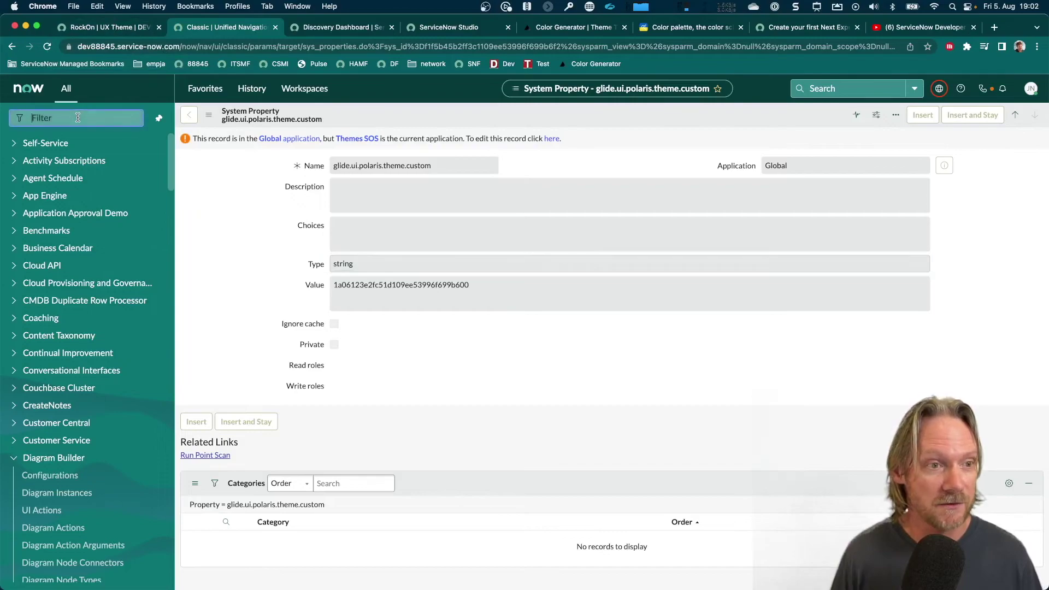
type("service")
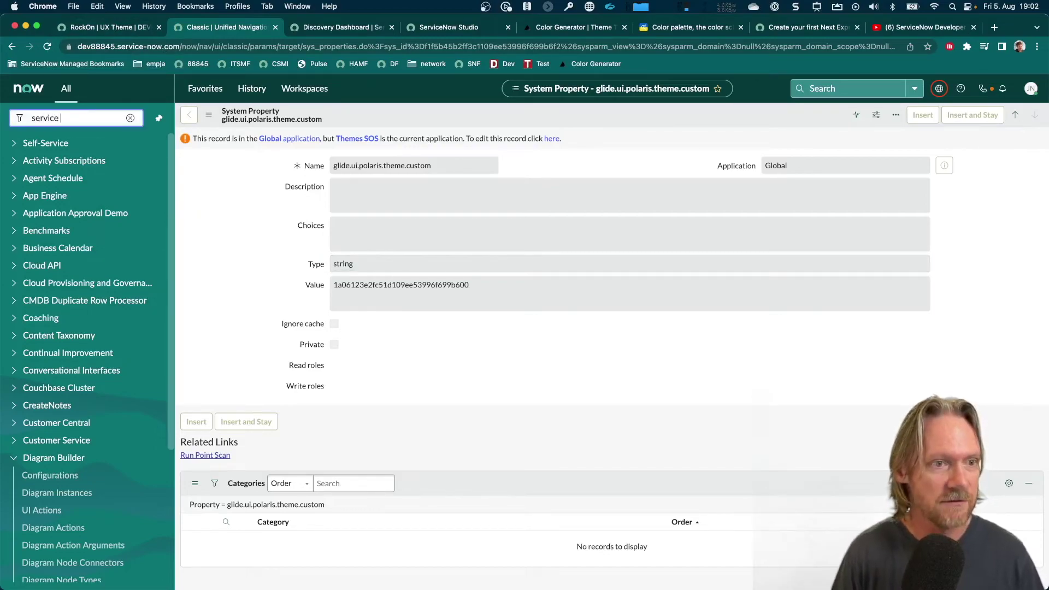
type(" oper")
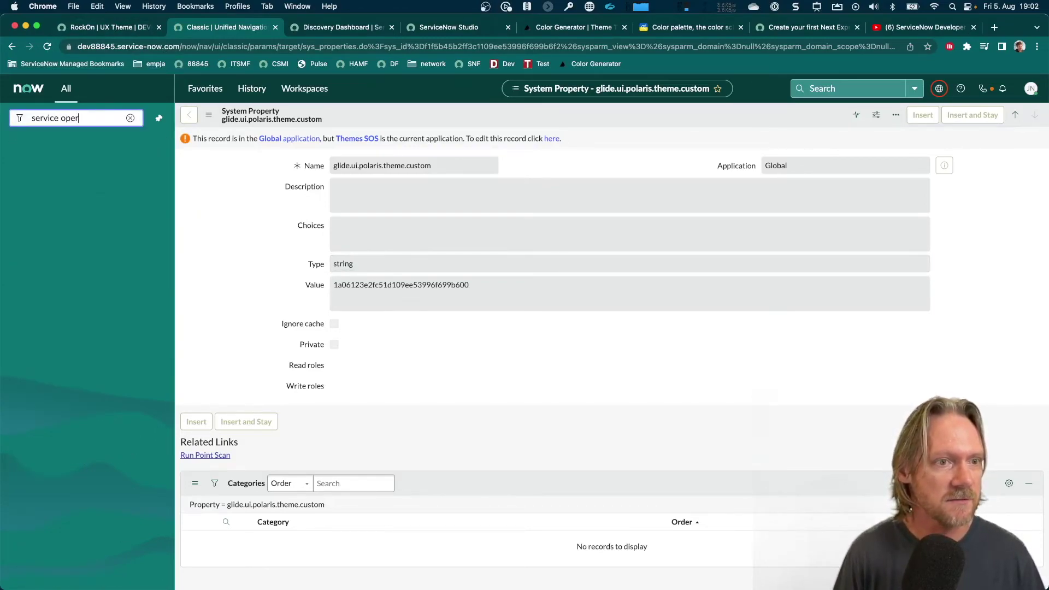
left_click(100, 176)
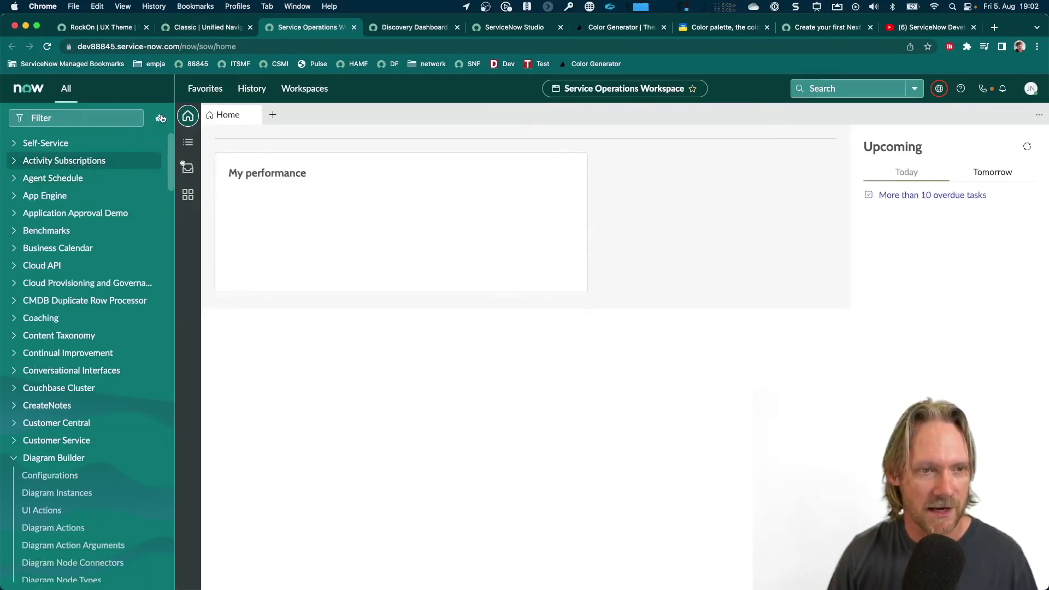
Unpin the All navigation menu and close it
left_click(160, 118)
left_click(160, 118)
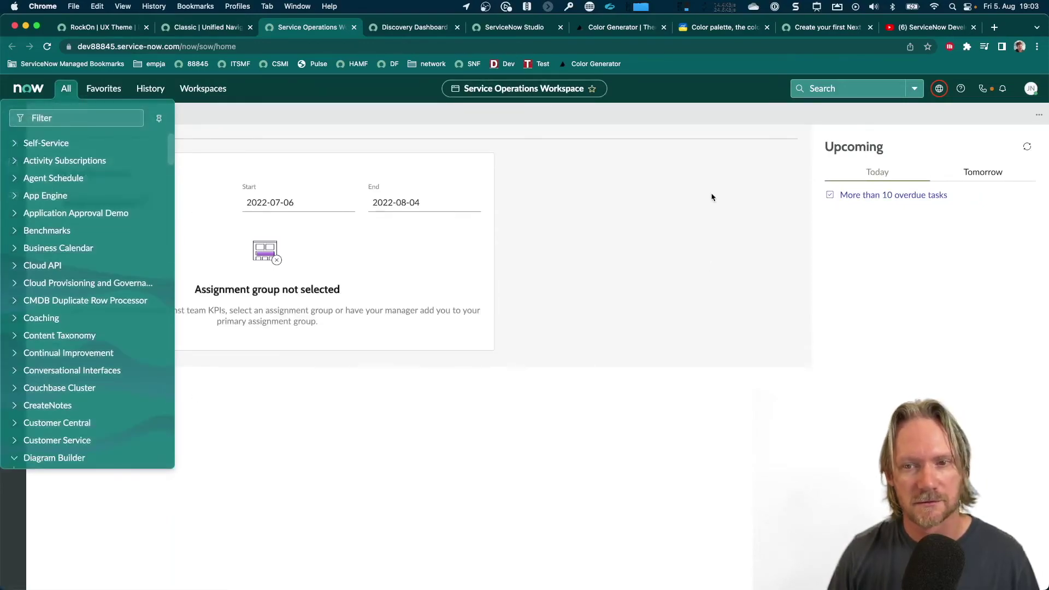
left_click(722, 155)
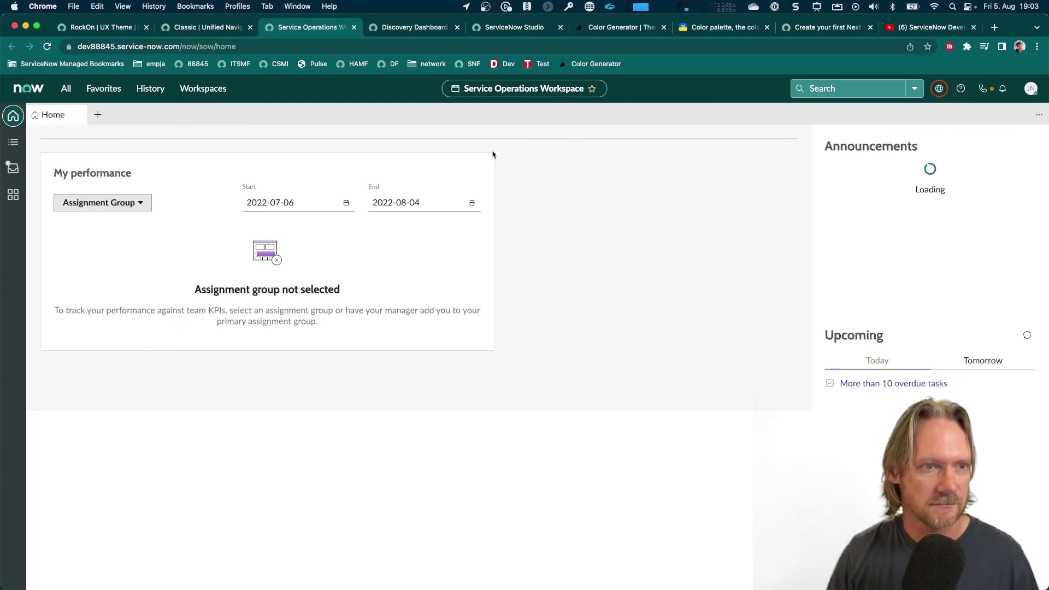
Show the workspace's Interactions 'Assigned to me' list, which holds 0 records
left_click(13, 144)
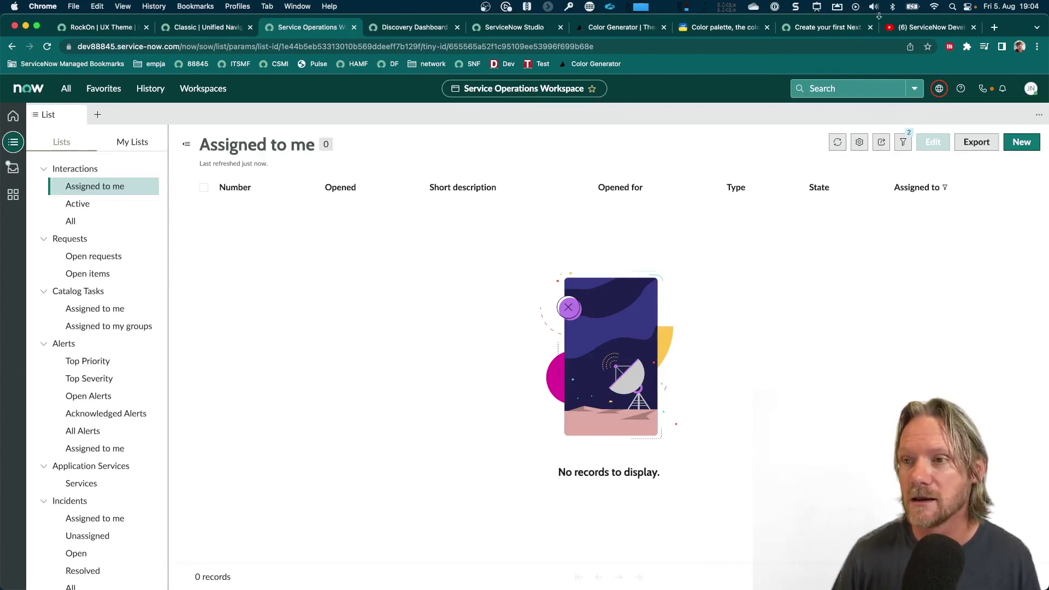
left_click(1032, 90)
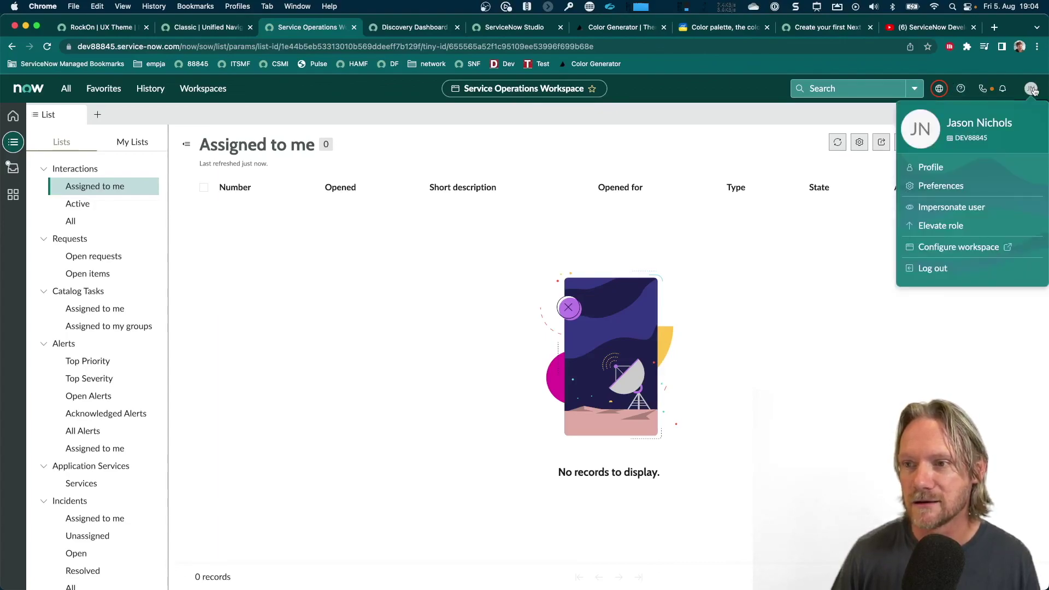
Open Preferences from the avatar menu in the header
left_click(942, 186)
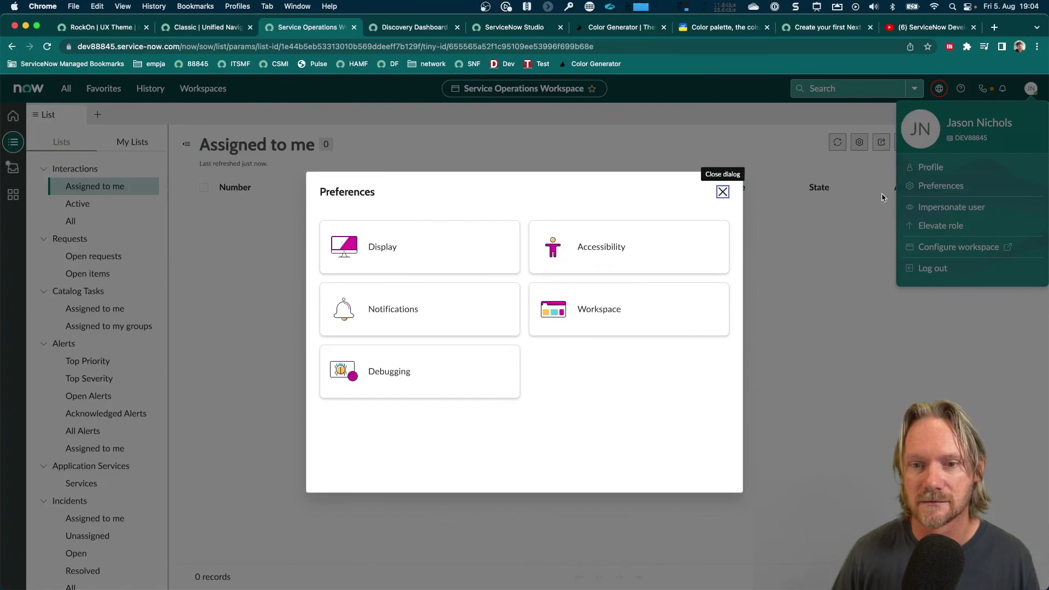